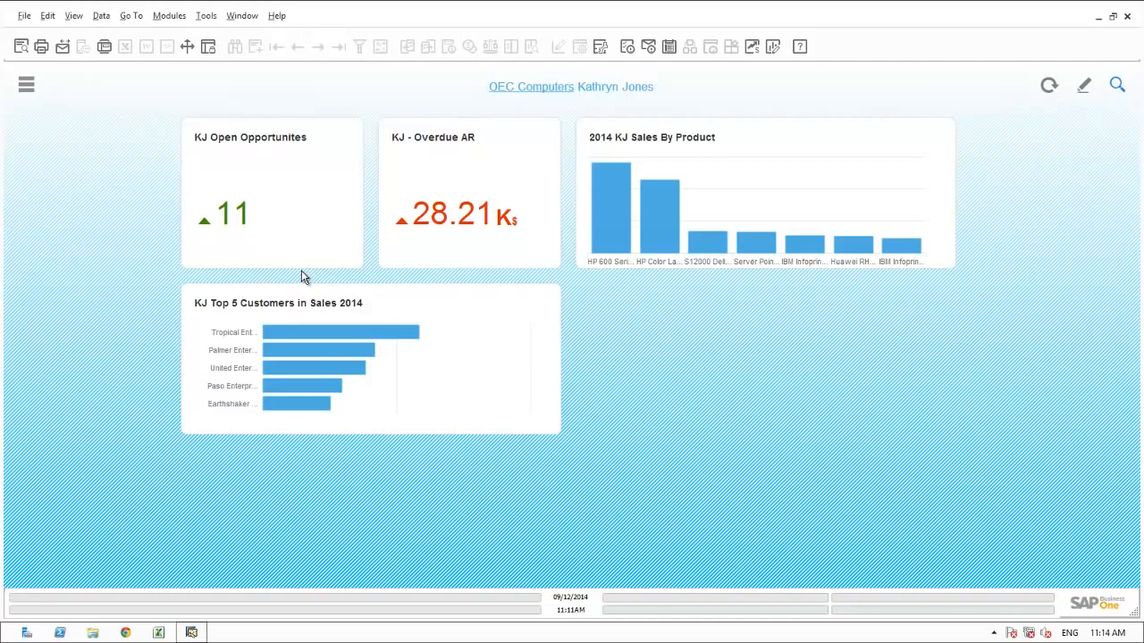
Step: Search for Palmer Enterprises from the Top 5 Customers chart and filter the categorized results to opportunities
{"action": "mouse_move", "coordinate": [423, 219]}
{"action": "left_click", "coordinate": [318, 350]}
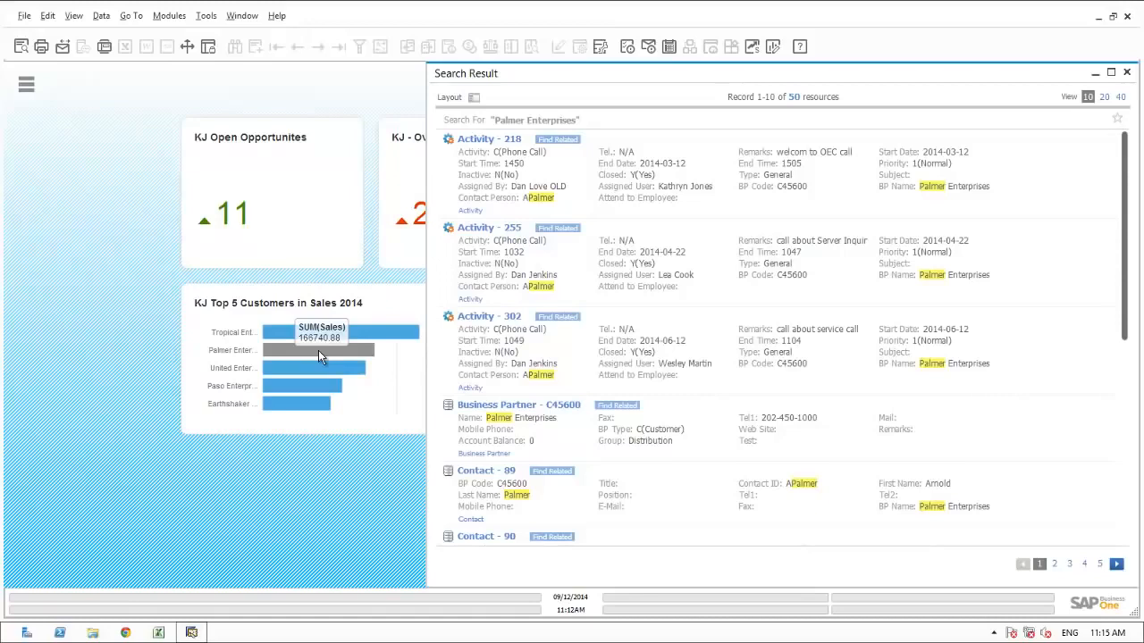
{"action": "left_click", "coordinate": [475, 98]}
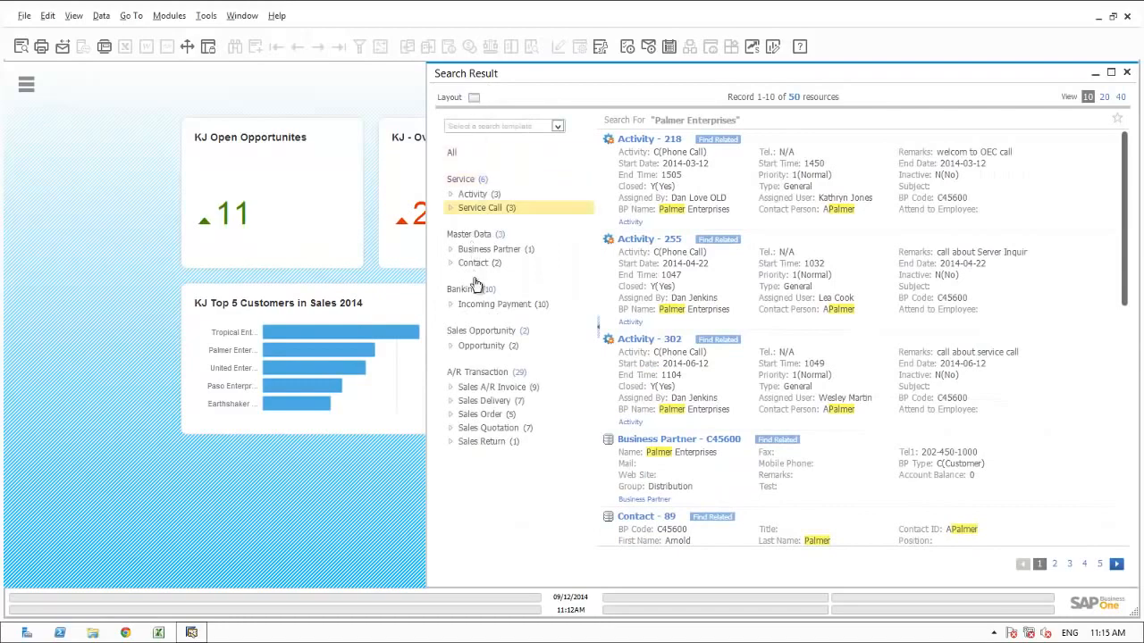
{"action": "left_click", "coordinate": [476, 346]}
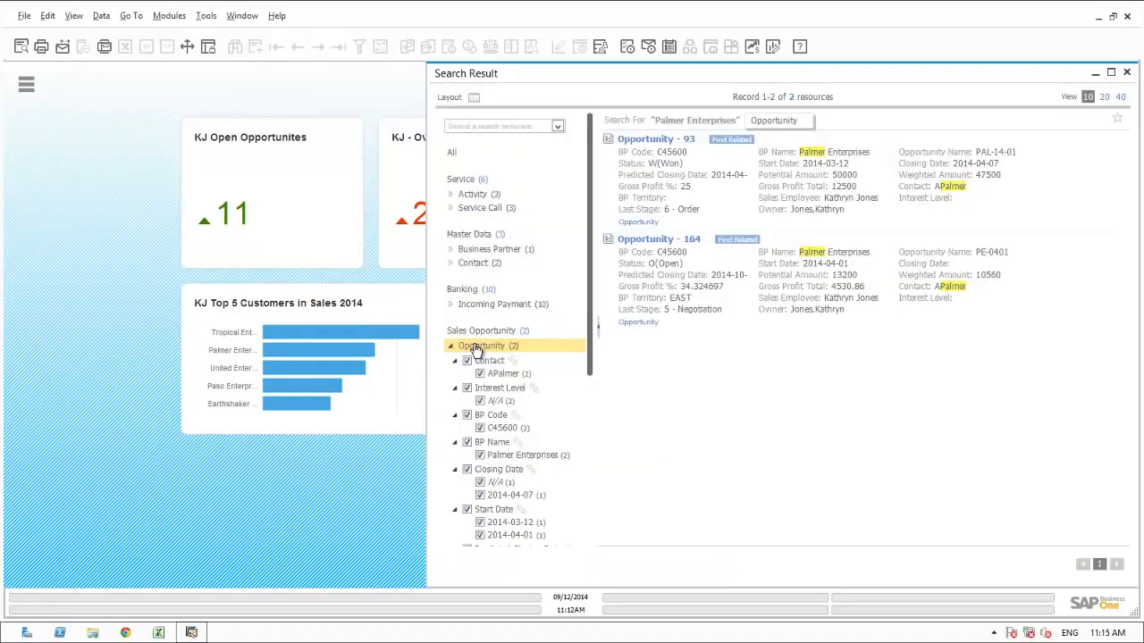
Step: Review the summary and stages of Palmer Enterprises' opportunity PAL-14-01, closing all open windows when done
{"action": "left_click", "coordinate": [657, 140]}
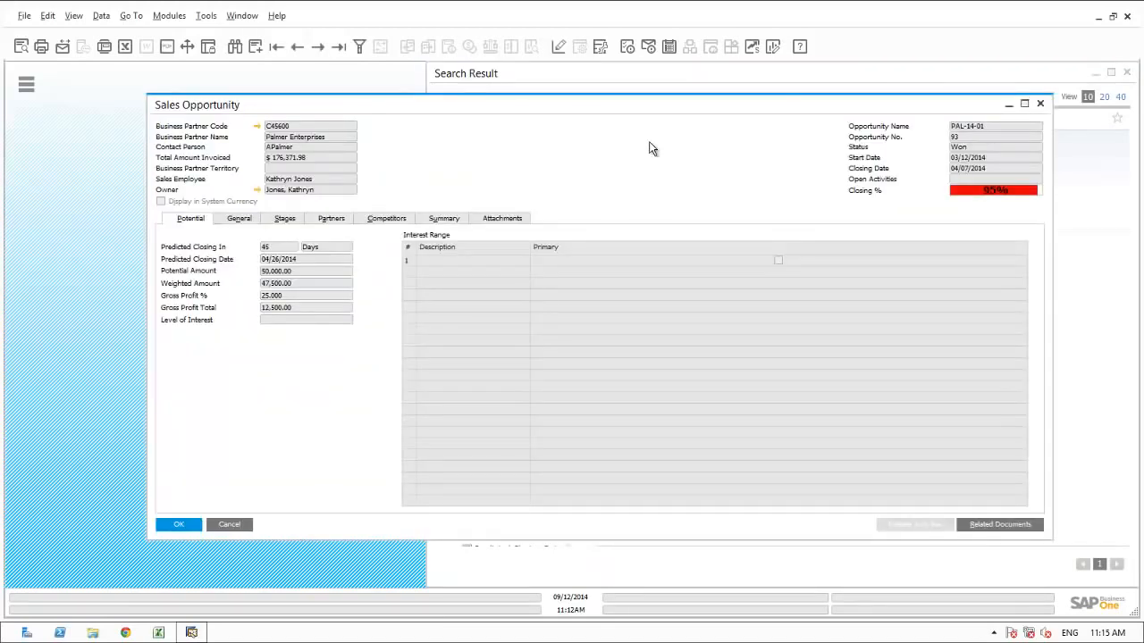
{"action": "left_click", "coordinate": [443, 221]}
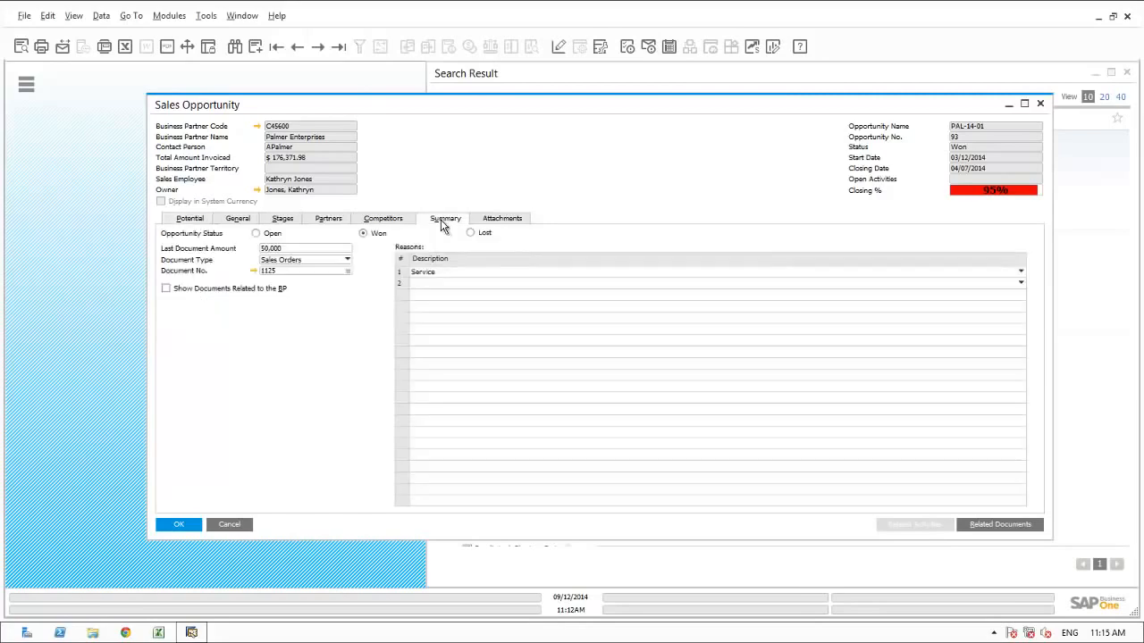
{"action": "left_click", "coordinate": [281, 224]}
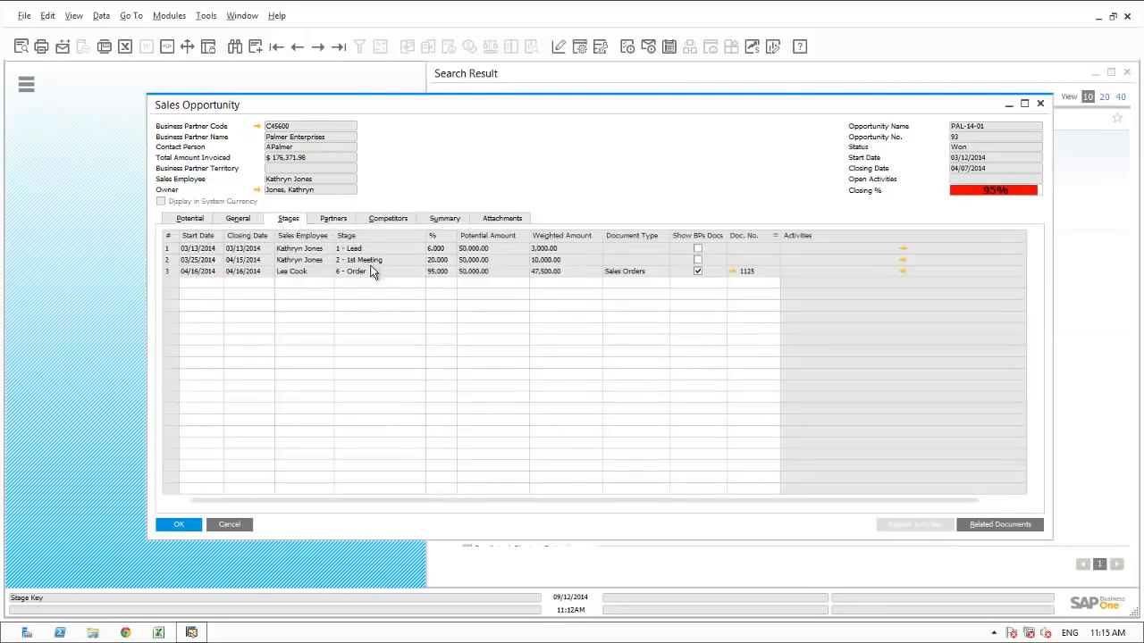
{"action": "left_click", "coordinate": [243, 15]}
{"action": "left_click", "coordinate": [258, 53]}
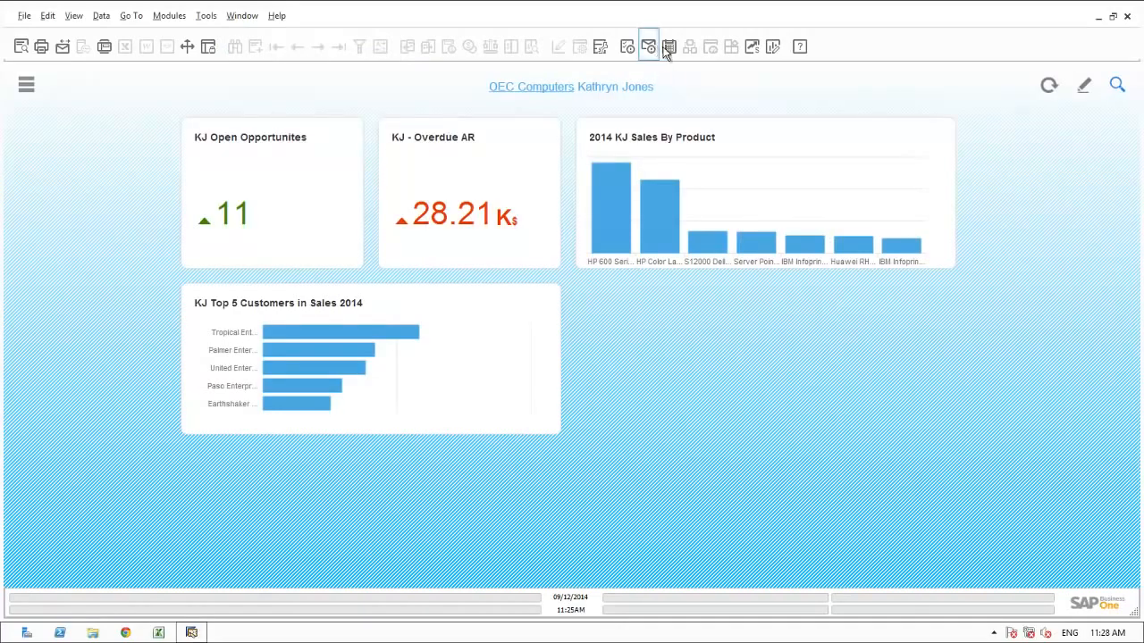
Step: From the calendar, start a 12:00 activity on Thursday 11 September as a Meeting of type Sales with subject Prospecting
{"action": "left_click", "coordinate": [669, 48]}
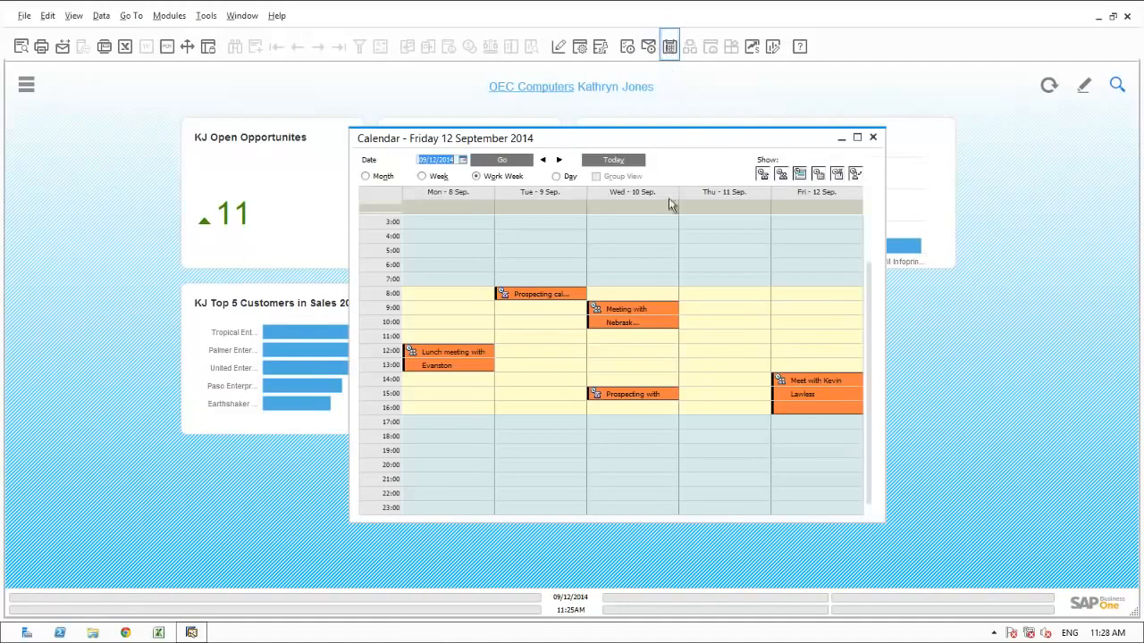
{"action": "double_click", "coordinate": [700, 357]}
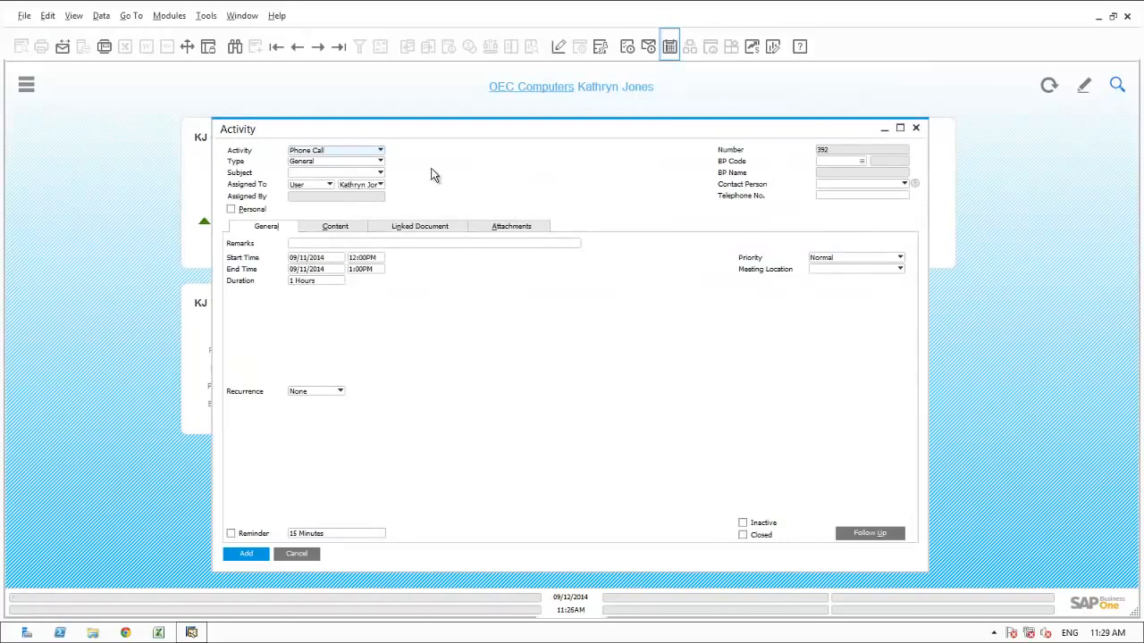
{"action": "left_click", "coordinate": [379, 152]}
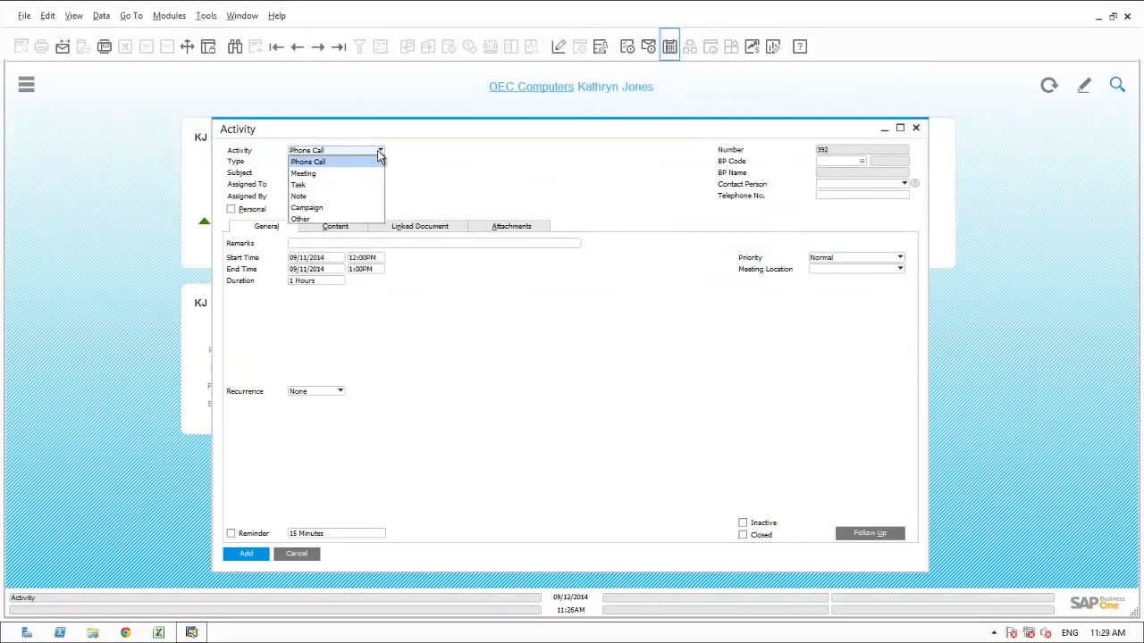
{"action": "left_click", "coordinate": [319, 174]}
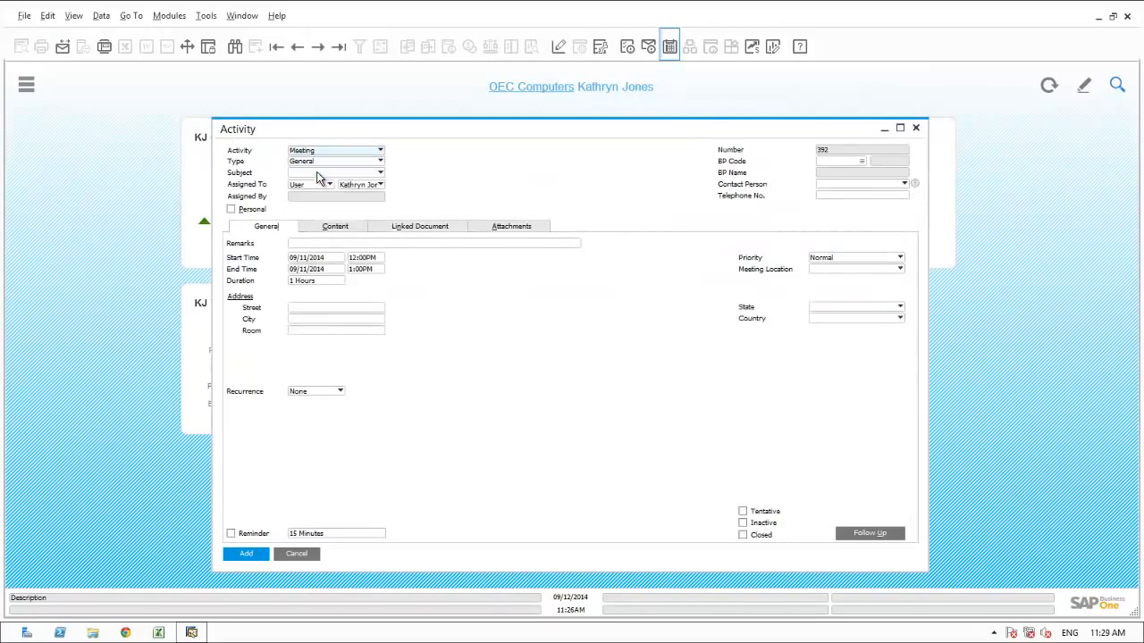
{"action": "left_click", "coordinate": [313, 167]}
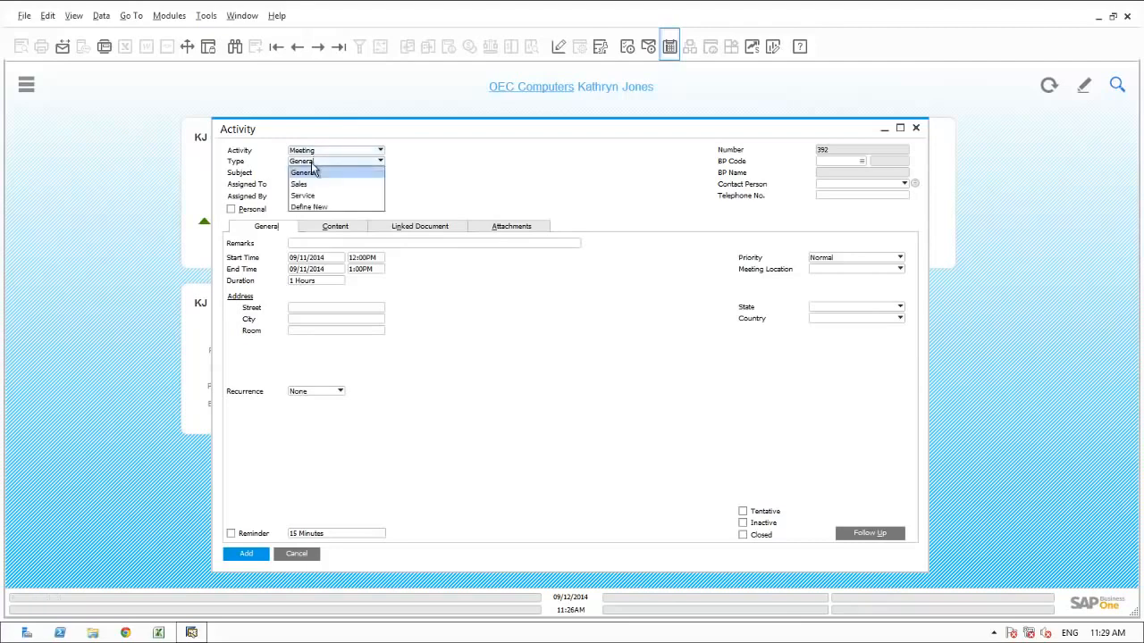
{"action": "left_click", "coordinate": [308, 186]}
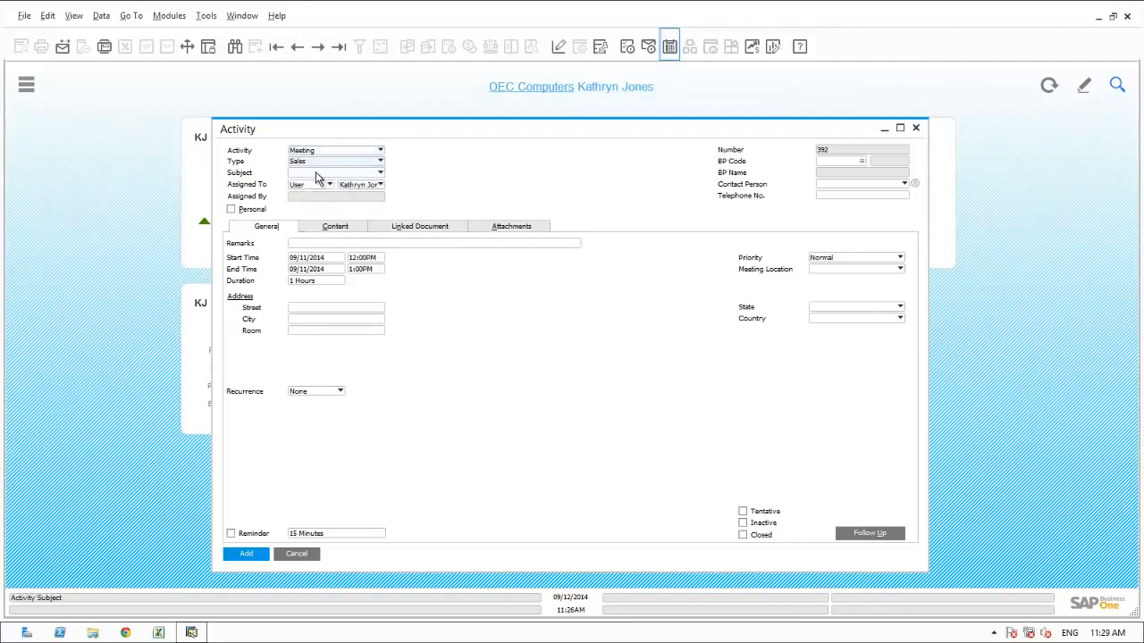
{"action": "left_click", "coordinate": [315, 171]}
{"action": "left_click", "coordinate": [308, 209]}
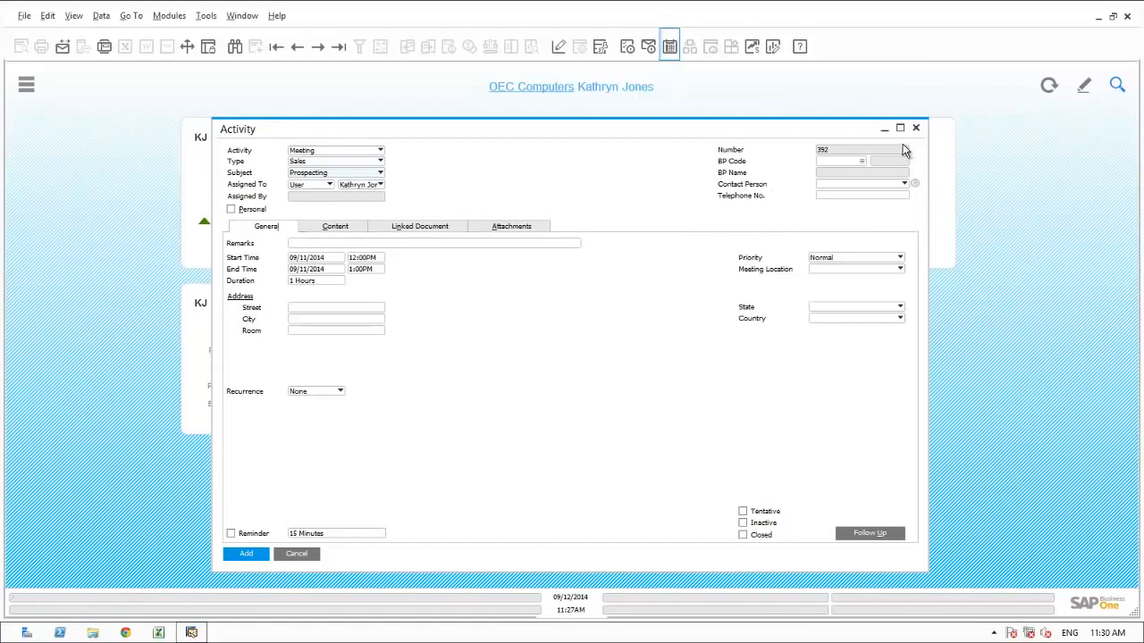
Step: Start a new business partner for the activity as a Lead named Glenview Enterprises
{"action": "left_click", "coordinate": [863, 161]}
{"action": "left_click", "coordinate": [419, 515]}
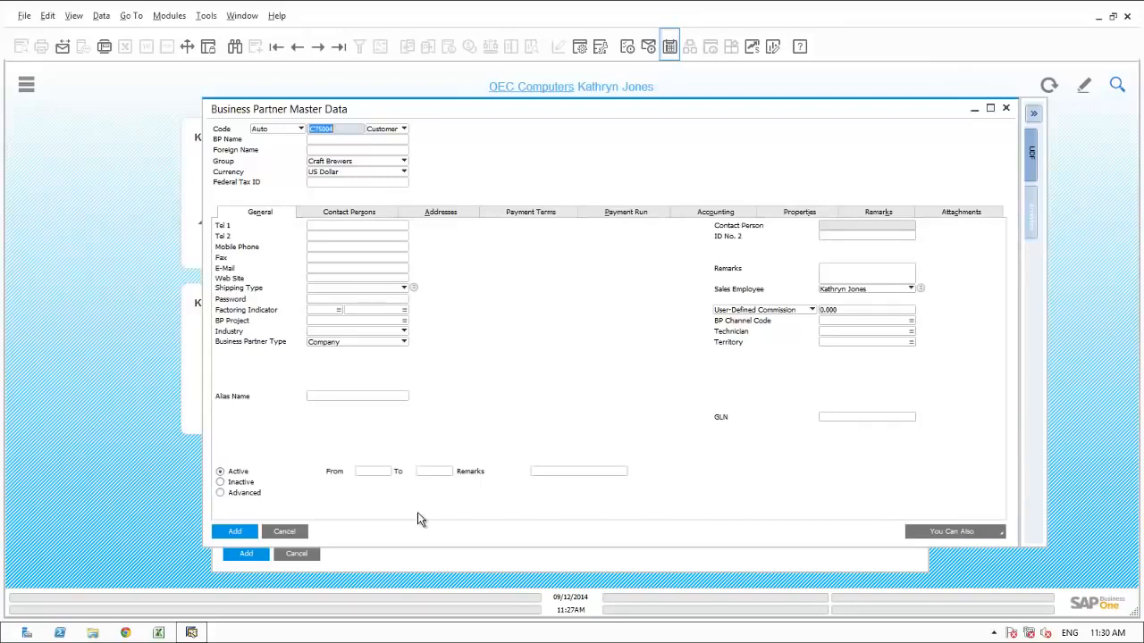
{"action": "left_click", "coordinate": [382, 131]}
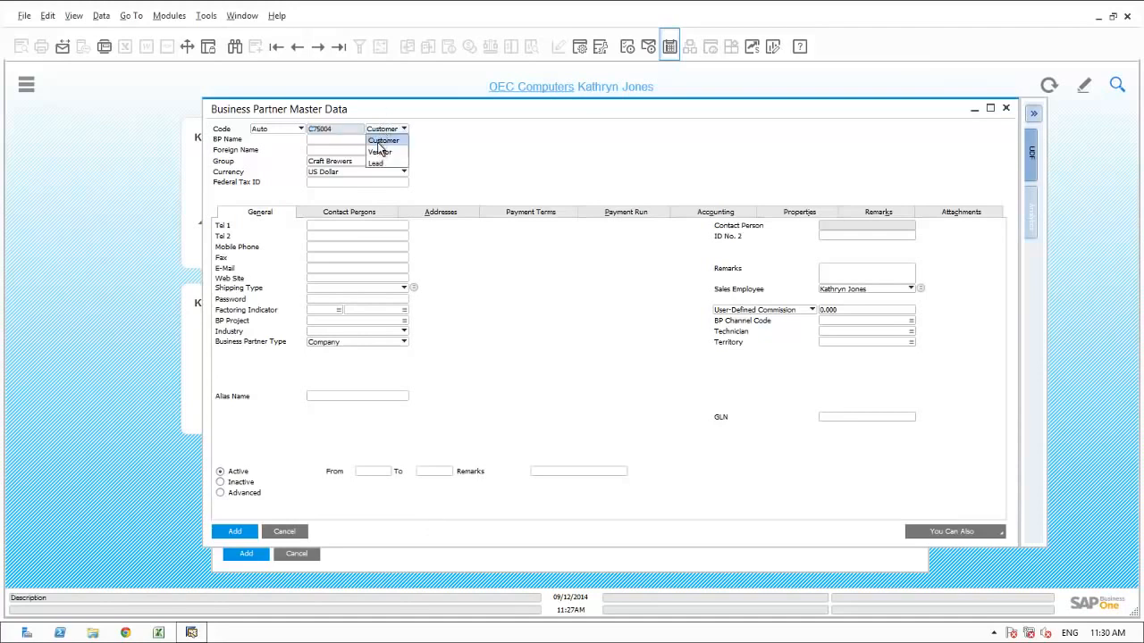
{"action": "left_click", "coordinate": [375, 165]}
{"action": "left_click", "coordinate": [334, 139]}
{"action": "type", "text": "G"}
{"action": "type", "text": "lenview Enterprises"}
Step: Assign the business partner to the Distribution group and enter its main telephone number
{"action": "left_click", "coordinate": [358, 161]}
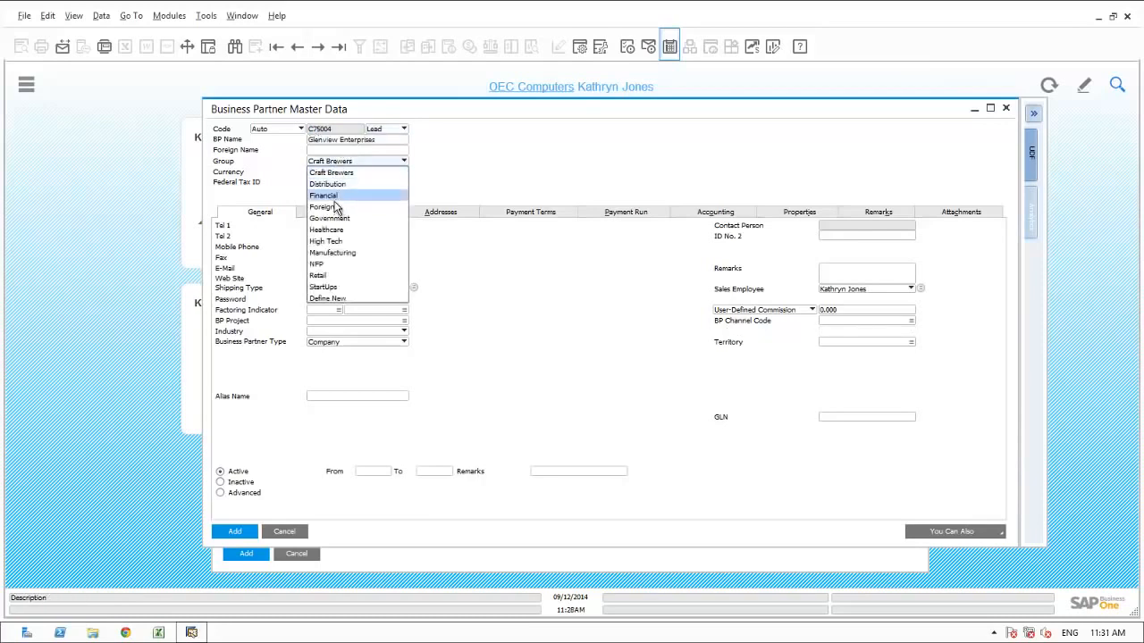
{"action": "left_click", "coordinate": [328, 184]}
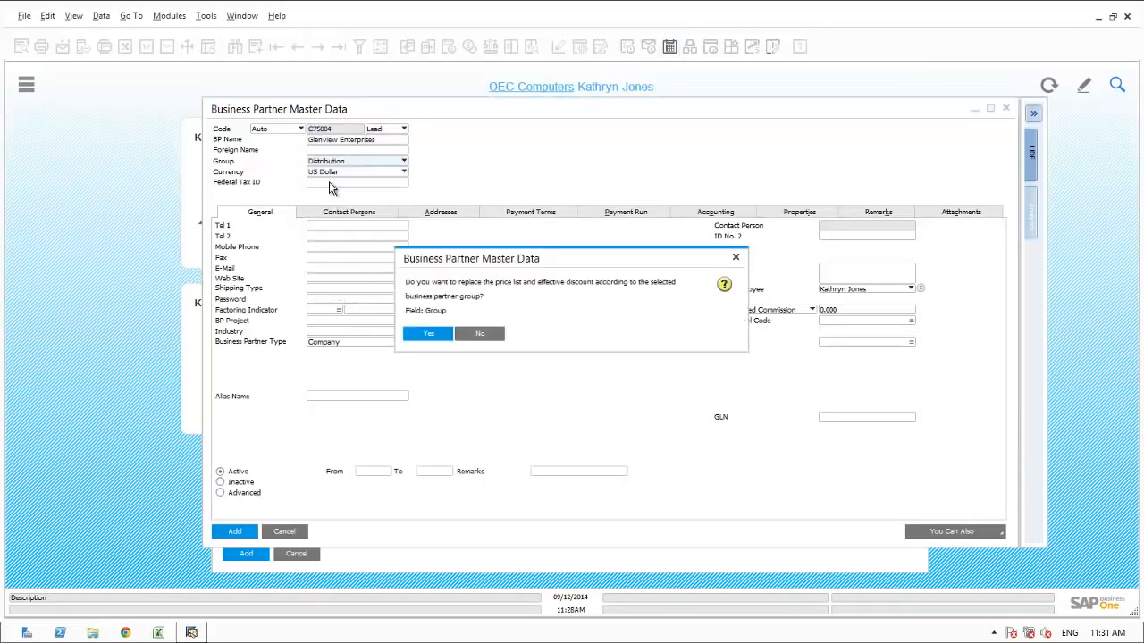
{"action": "left_click", "coordinate": [460, 329]}
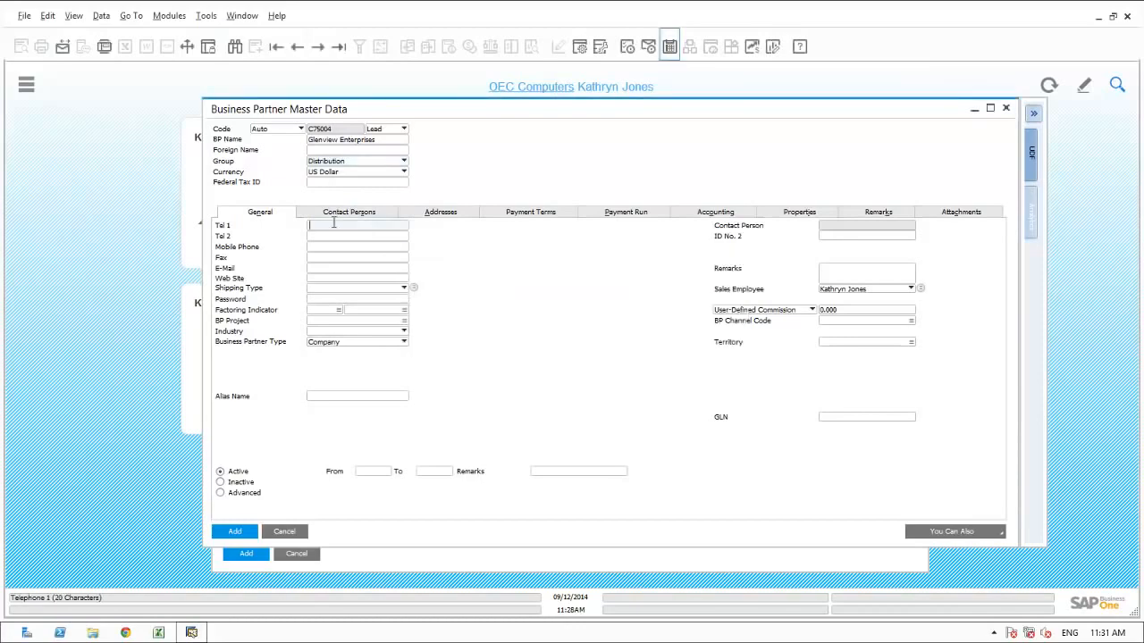
{"action": "type", "text": "847-555-1212"}
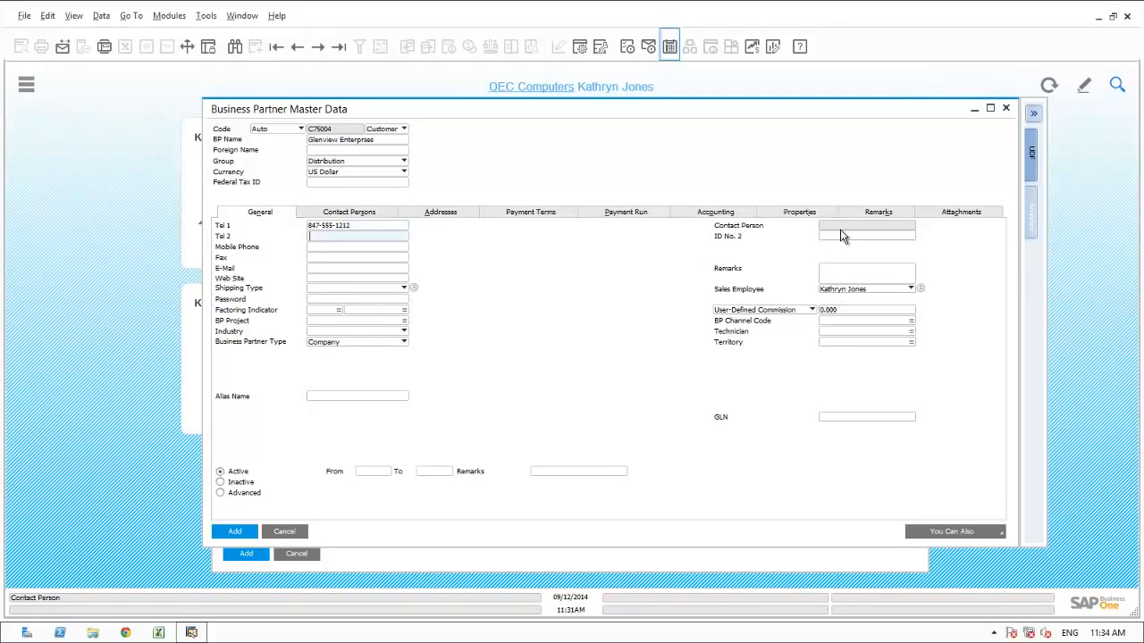
Step: Define a contact person with contact ID, name, title CFO, telephone and e-mail, and add the business partner record
{"action": "left_click", "coordinate": [356, 219]}
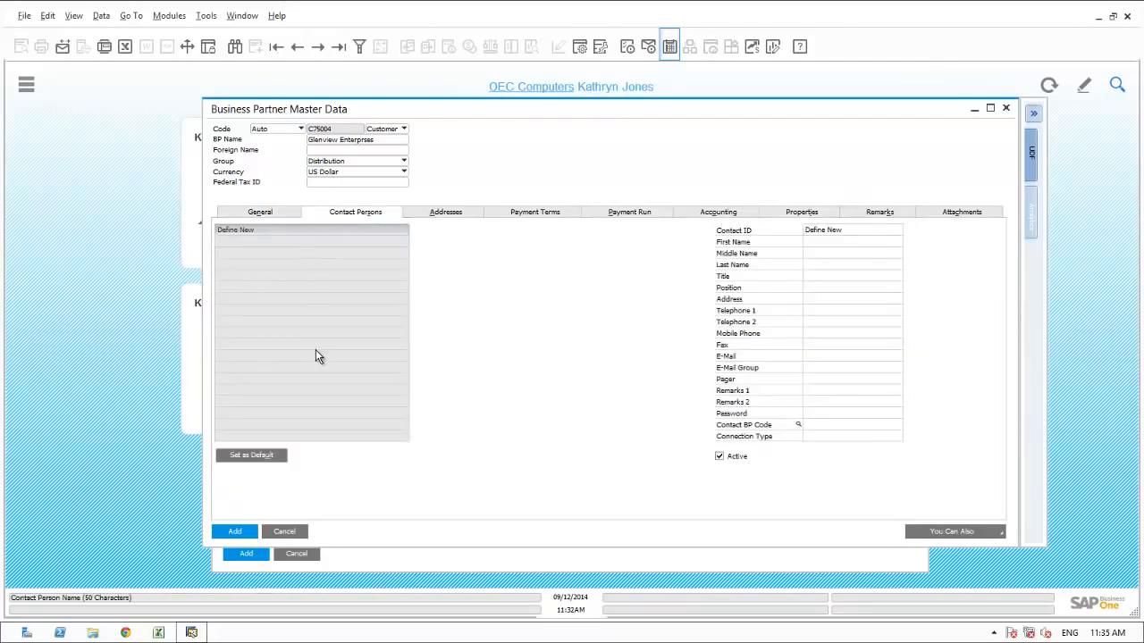
{"action": "left_click", "coordinate": [825, 231]}
{"action": "type", "text": "J"}
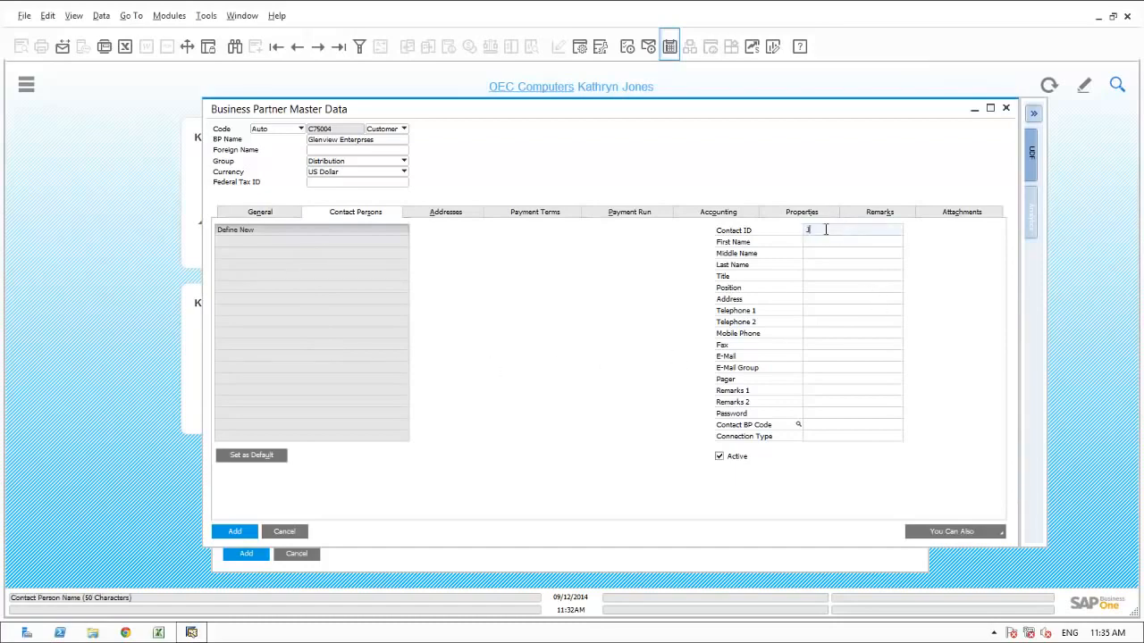
{"action": "type", "text": "Chu"}
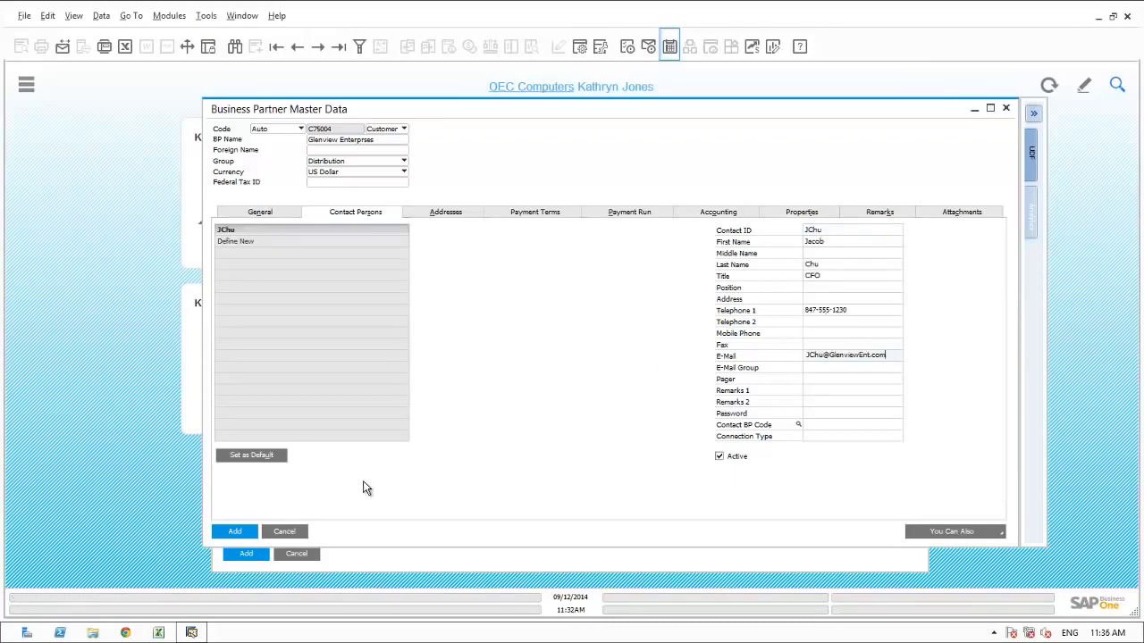
{"action": "left_click", "coordinate": [234, 531]}
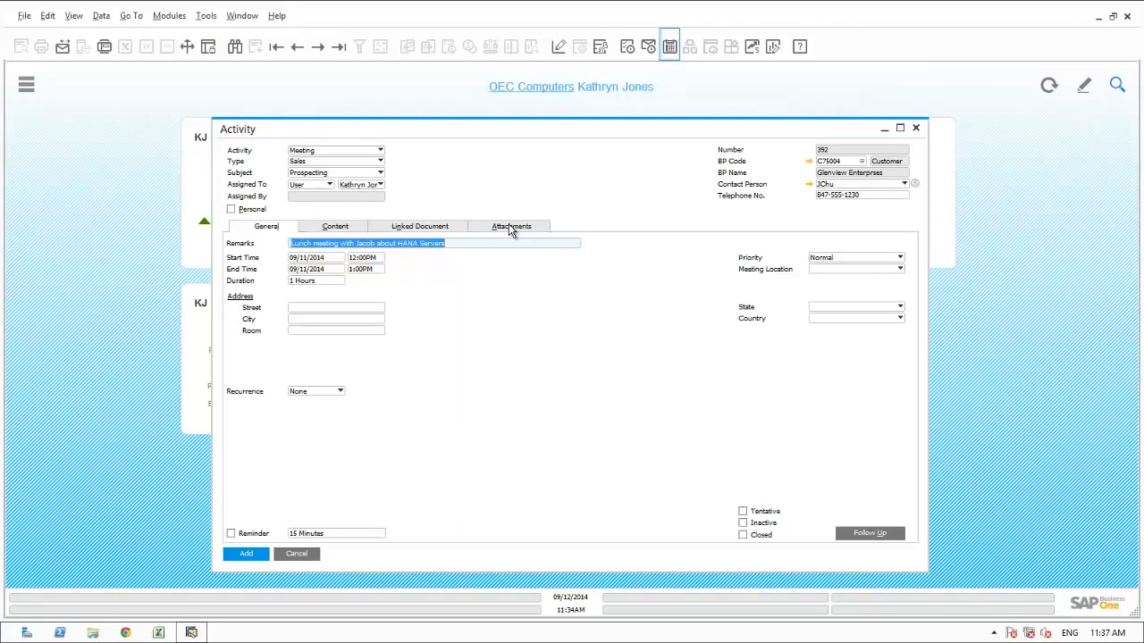
Step: Attach the file Sushi_Glenview_Enterprises.pdf to the meeting activity
{"action": "left_click", "coordinate": [511, 227]}
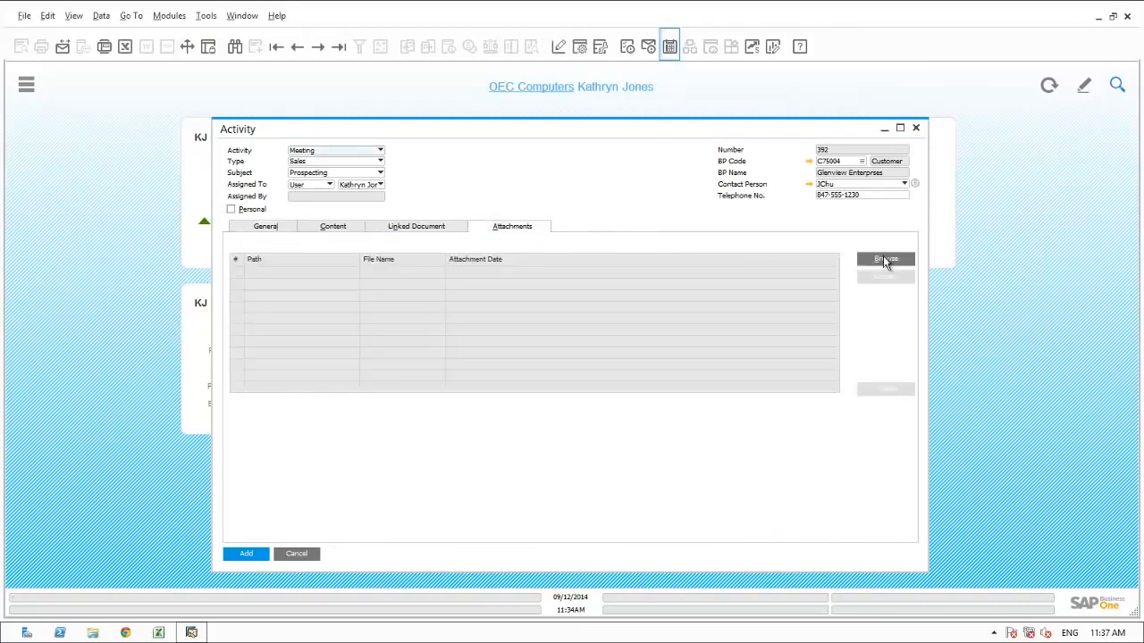
{"action": "left_click", "coordinate": [884, 259]}
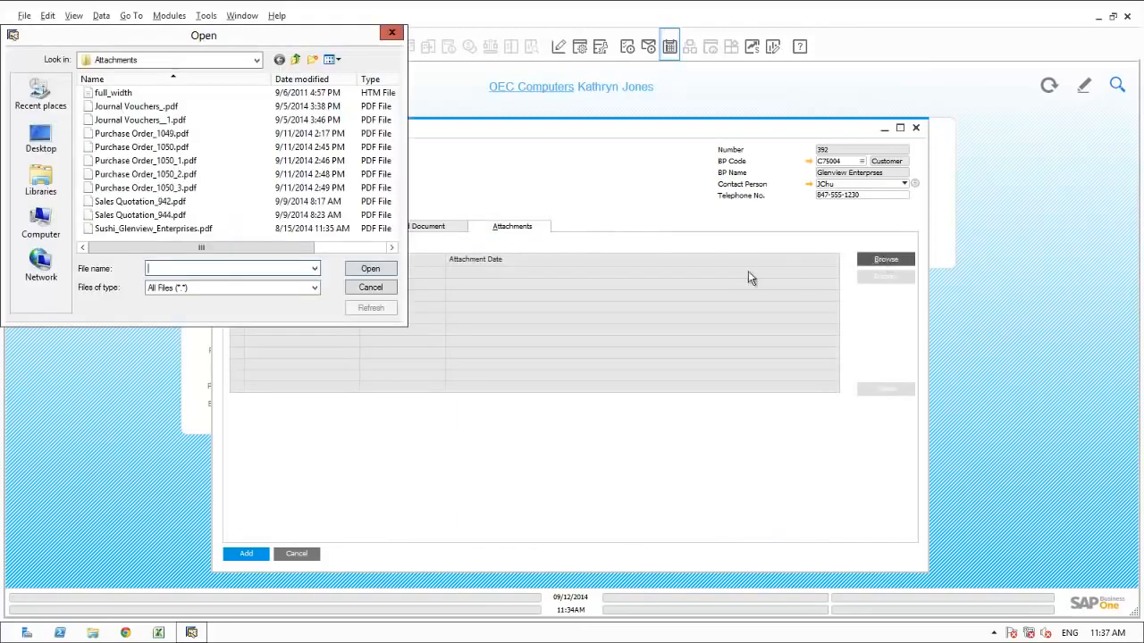
{"action": "left_click", "coordinate": [133, 228]}
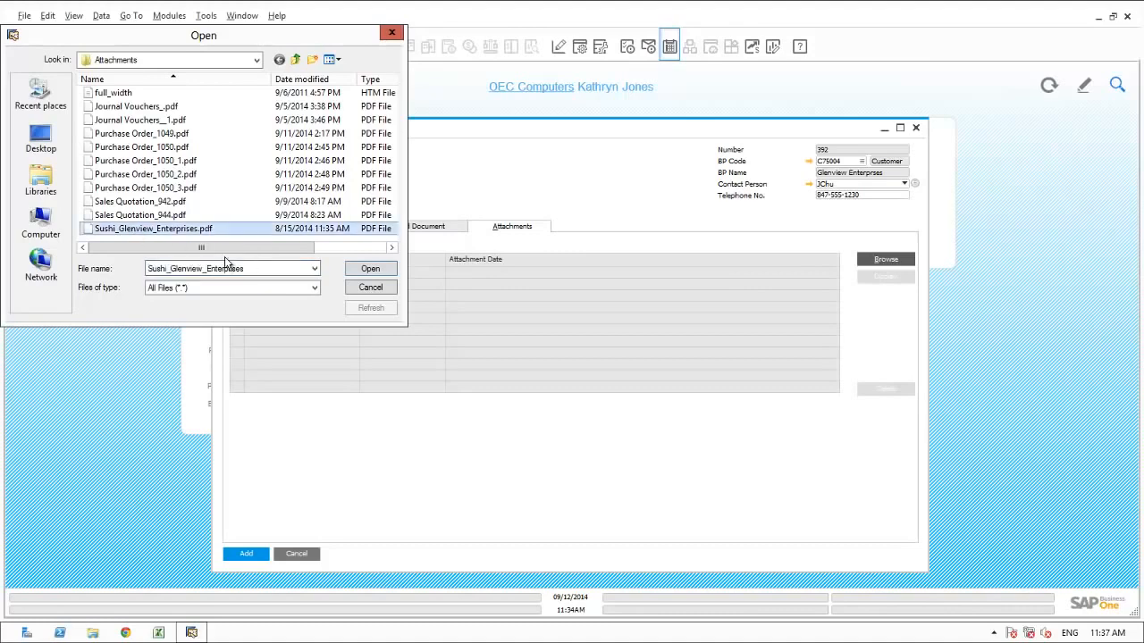
{"action": "left_click", "coordinate": [365, 275]}
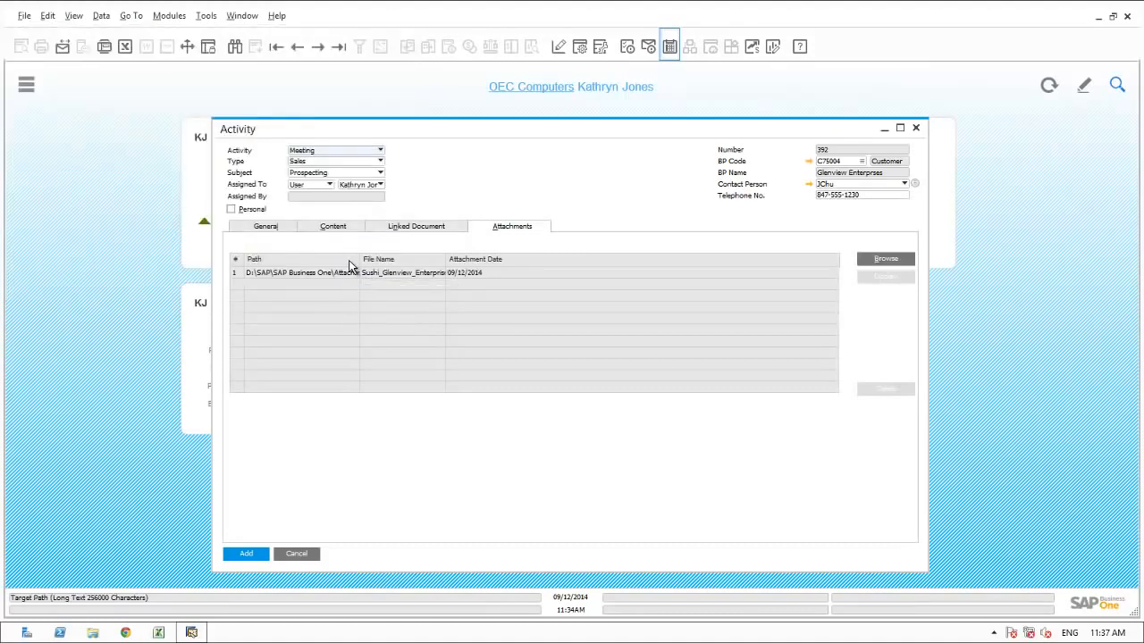
Step: Mark the Glenview Enterprises meeting as closed and add it to the calendar, closing the calendar when done
{"action": "left_click", "coordinate": [268, 227]}
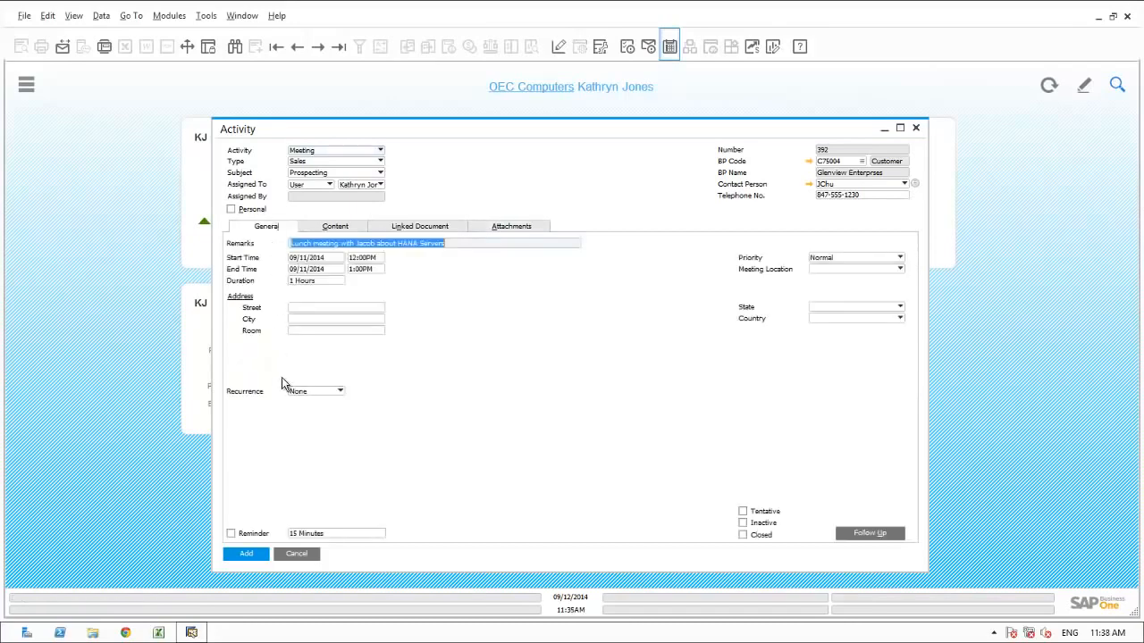
{"action": "left_click", "coordinate": [742, 535]}
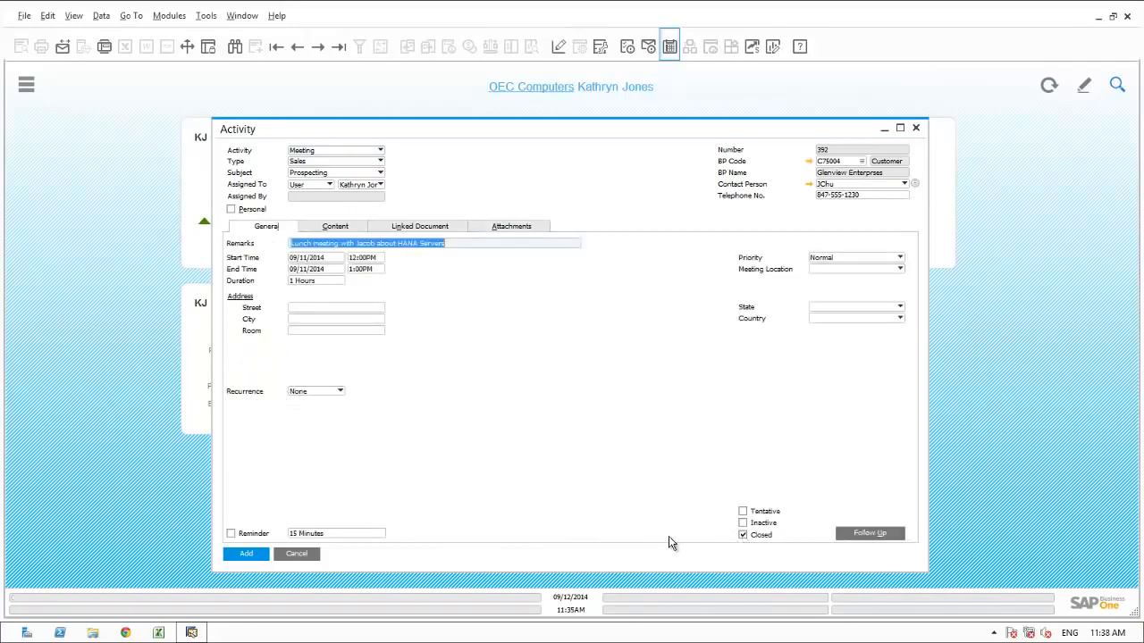
{"action": "left_click", "coordinate": [237, 552]}
{"action": "left_click", "coordinate": [426, 332]}
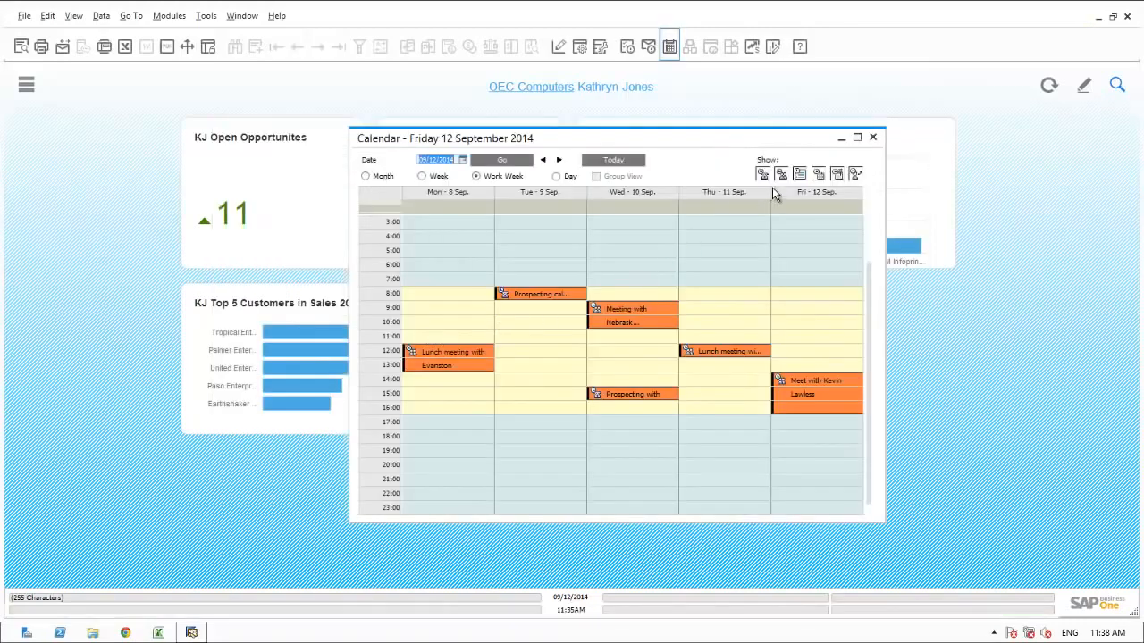
{"action": "left_click", "coordinate": [874, 140]}
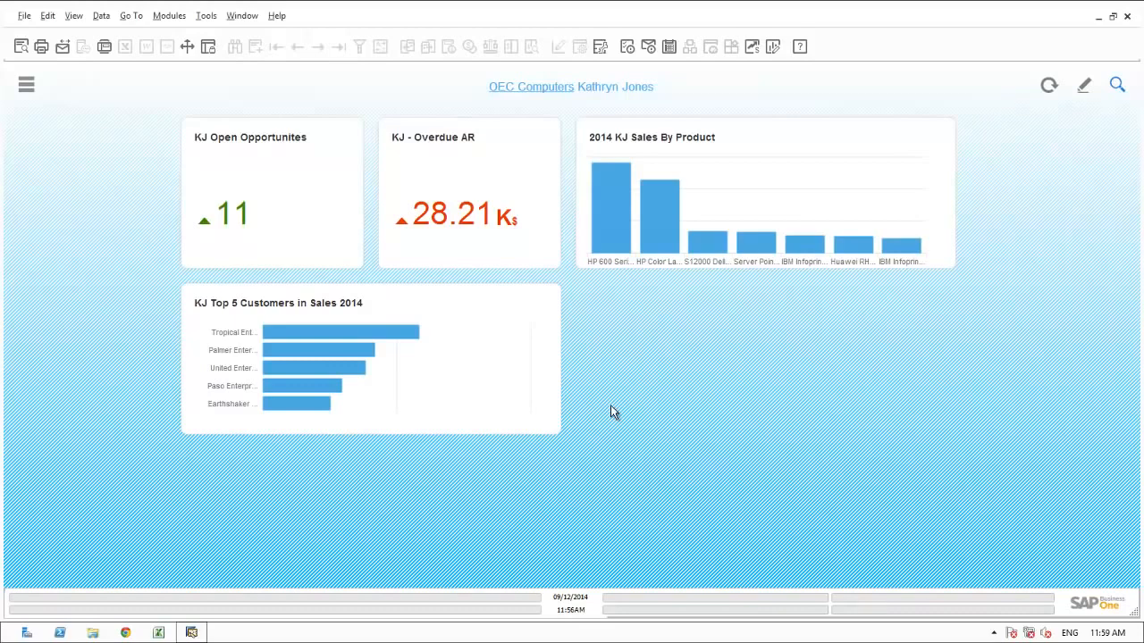
Step: Open the detail dashboard for open opportunities and run an enterprise search on Paso Enterprises from the revenue potential chart
{"action": "left_click", "coordinate": [304, 226]}
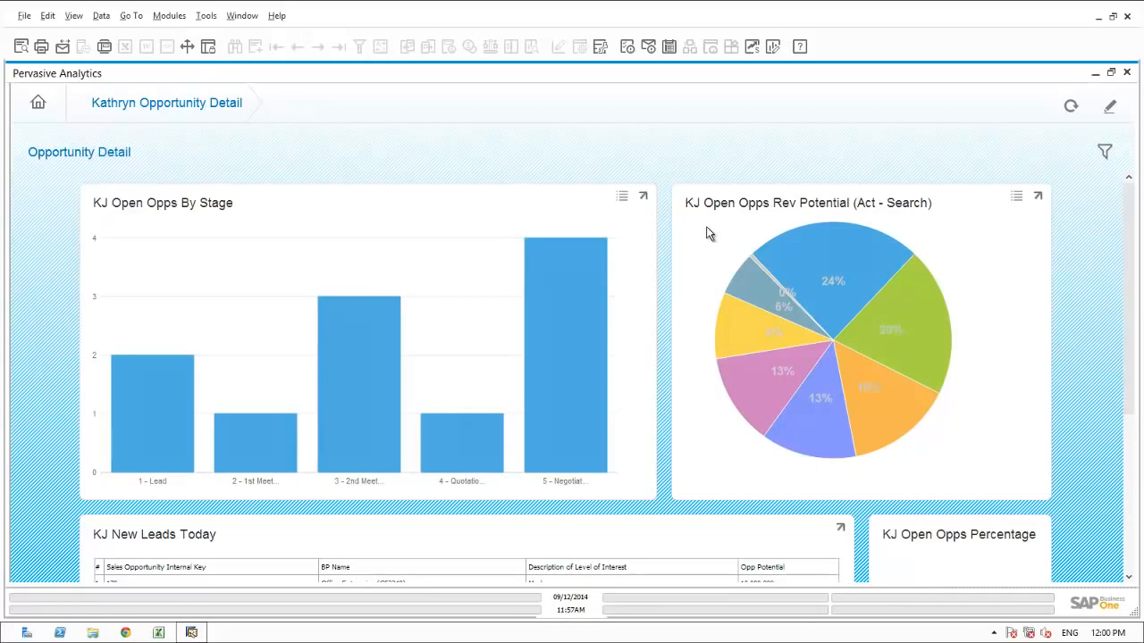
{"action": "mouse_move", "coordinate": [804, 255]}
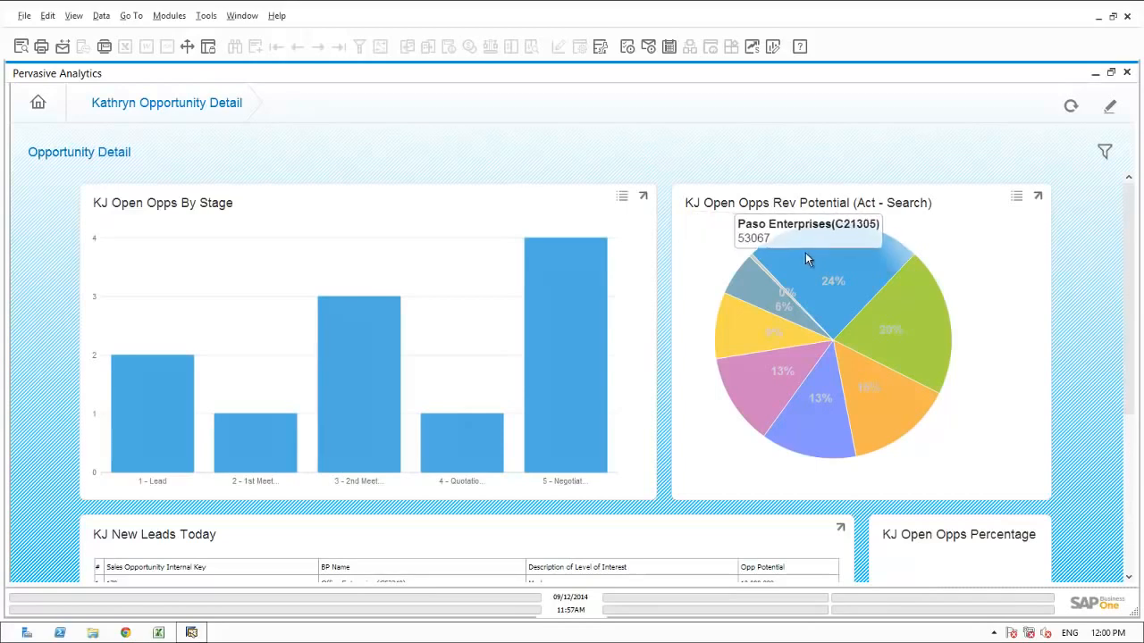
{"action": "left_click", "coordinate": [806, 255]}
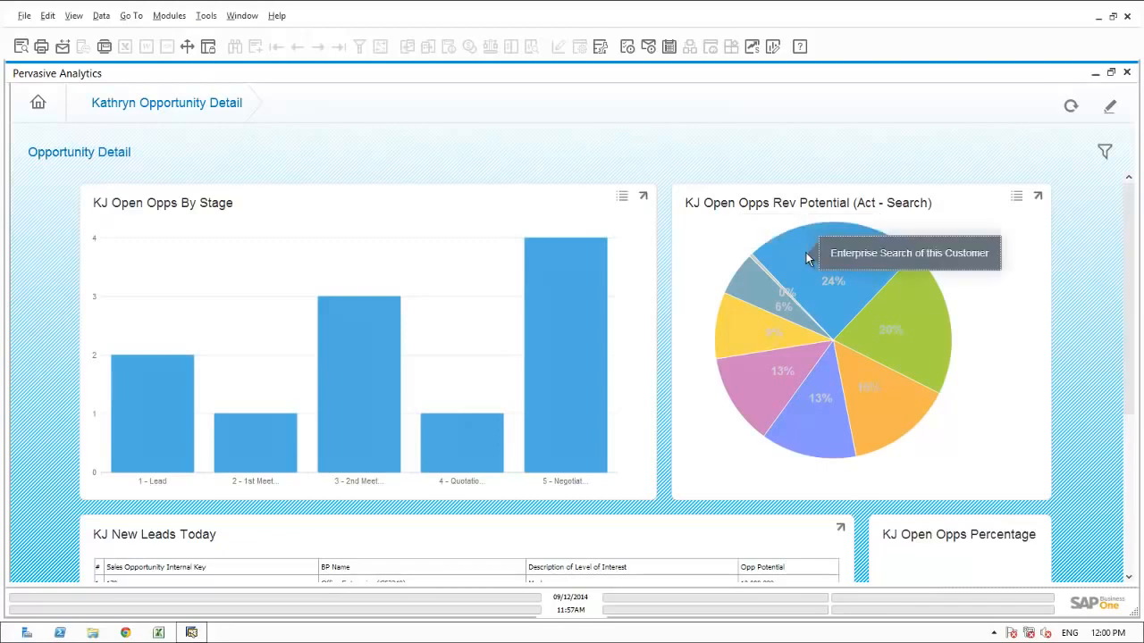
{"action": "left_click", "coordinate": [831, 258]}
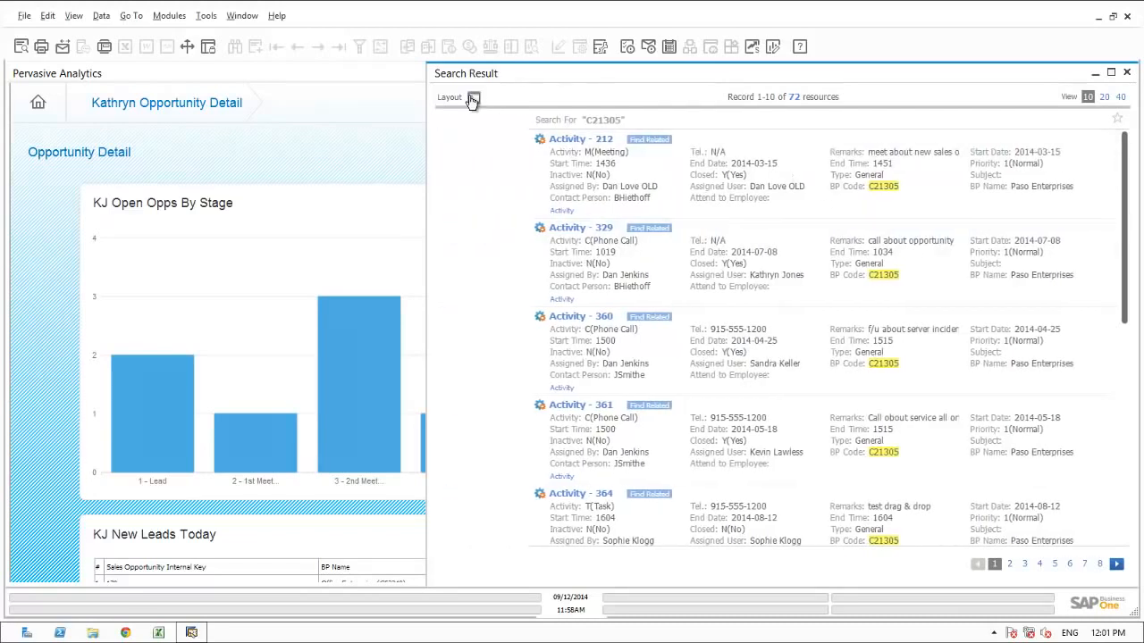
Step: Filter the search results to opportunities with Open status, excluding Lost and Won
{"action": "left_click", "coordinate": [472, 99]}
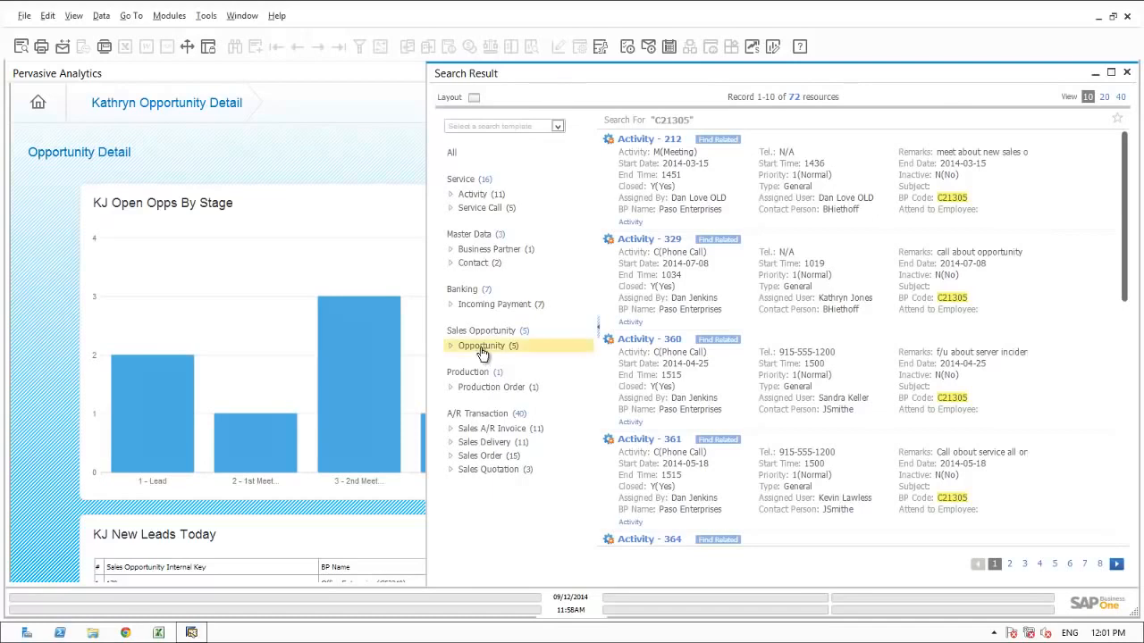
{"action": "left_click", "coordinate": [482, 346]}
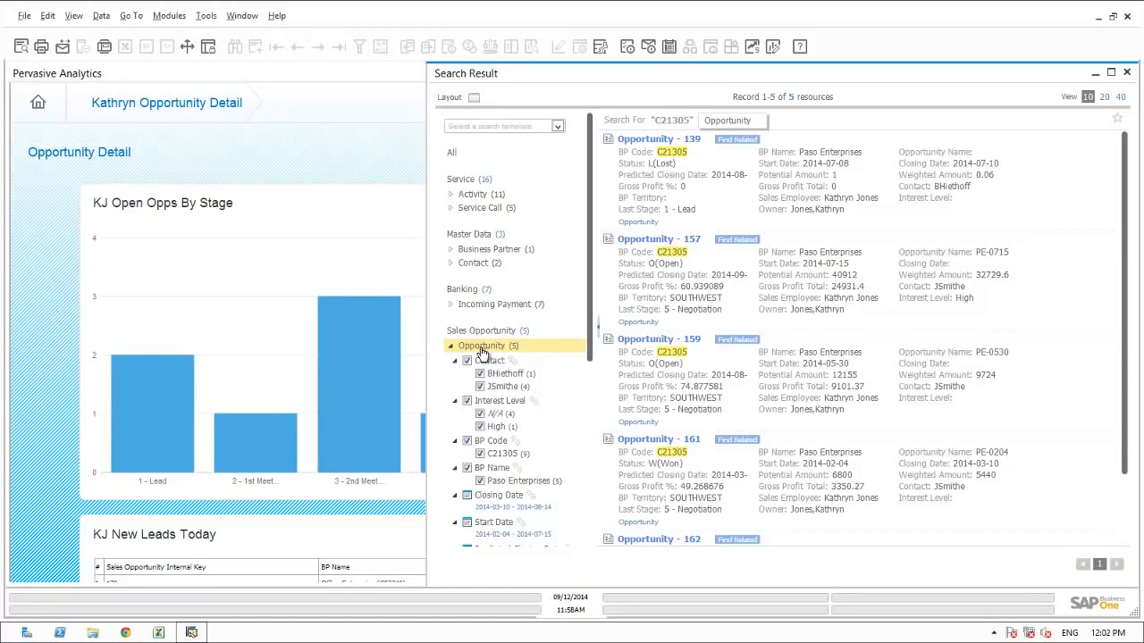
{"action": "left_click", "coordinate": [589, 490]}
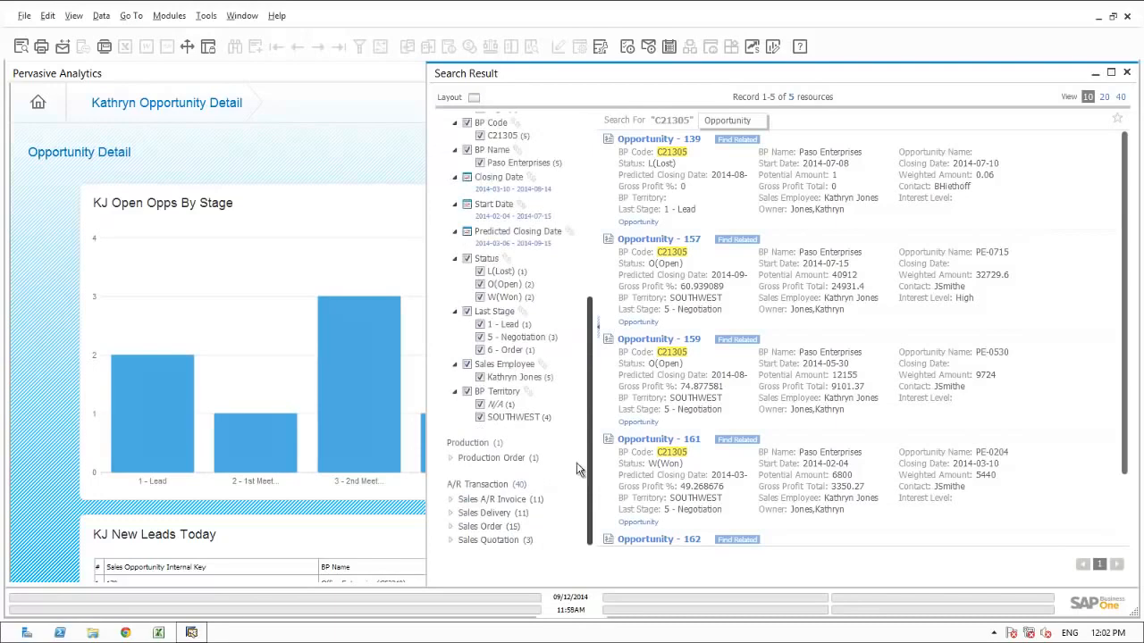
{"action": "left_click", "coordinate": [480, 270]}
{"action": "left_click", "coordinate": [480, 297]}
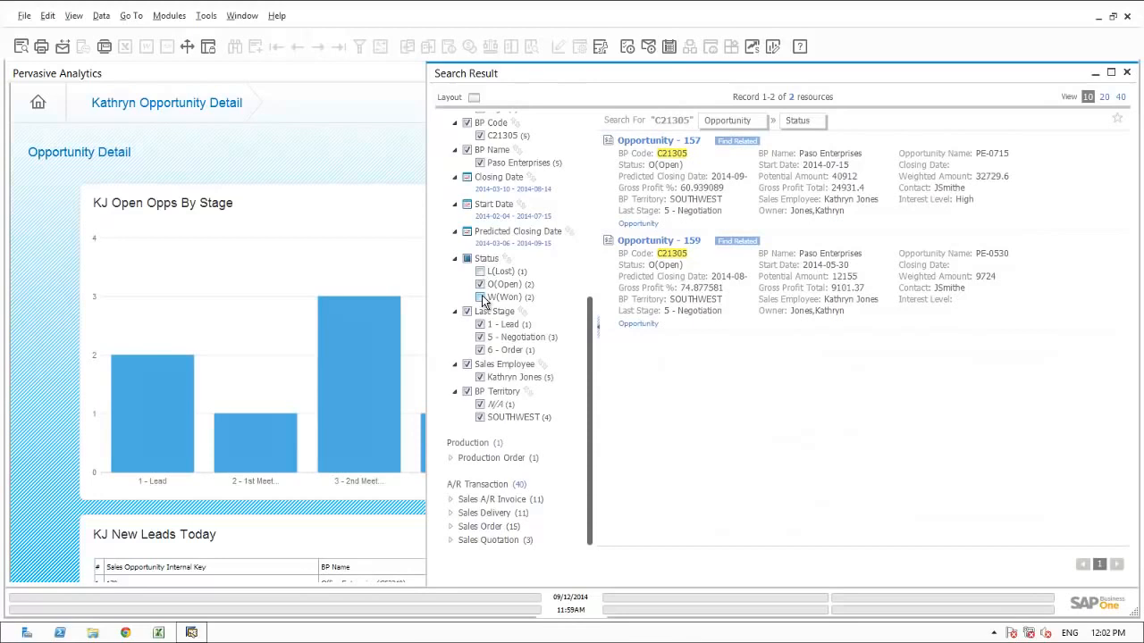
Step: Open the PE-0715 opportunity and review its stages and the sales quotation linked to the negotiation stage, closing the quotation when done
{"action": "left_click", "coordinate": [650, 145]}
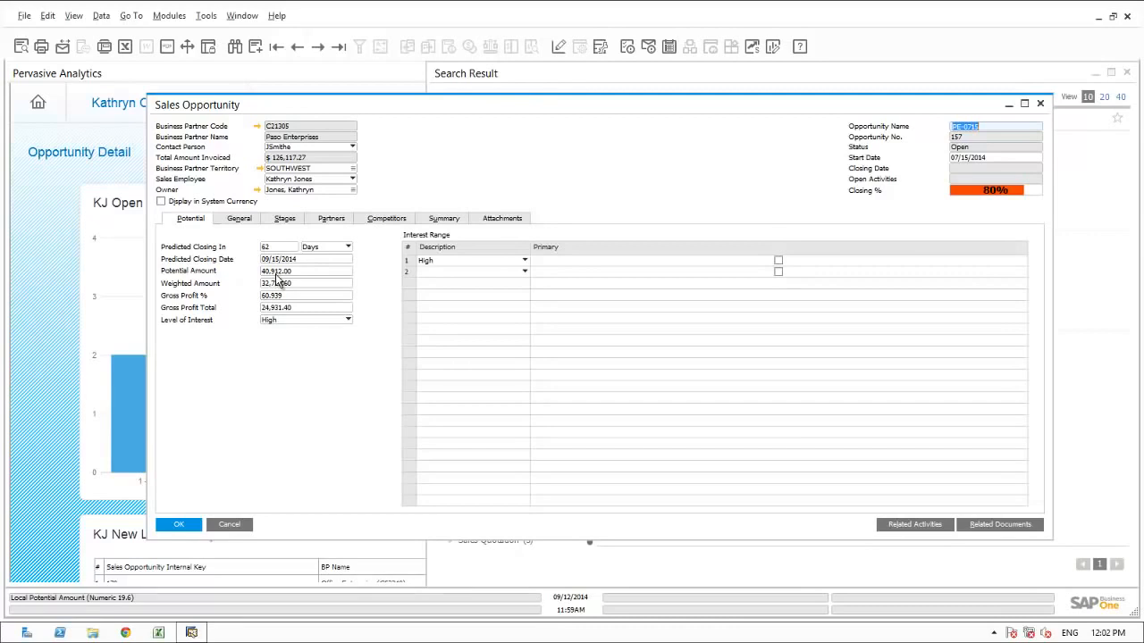
{"action": "left_click", "coordinate": [282, 221]}
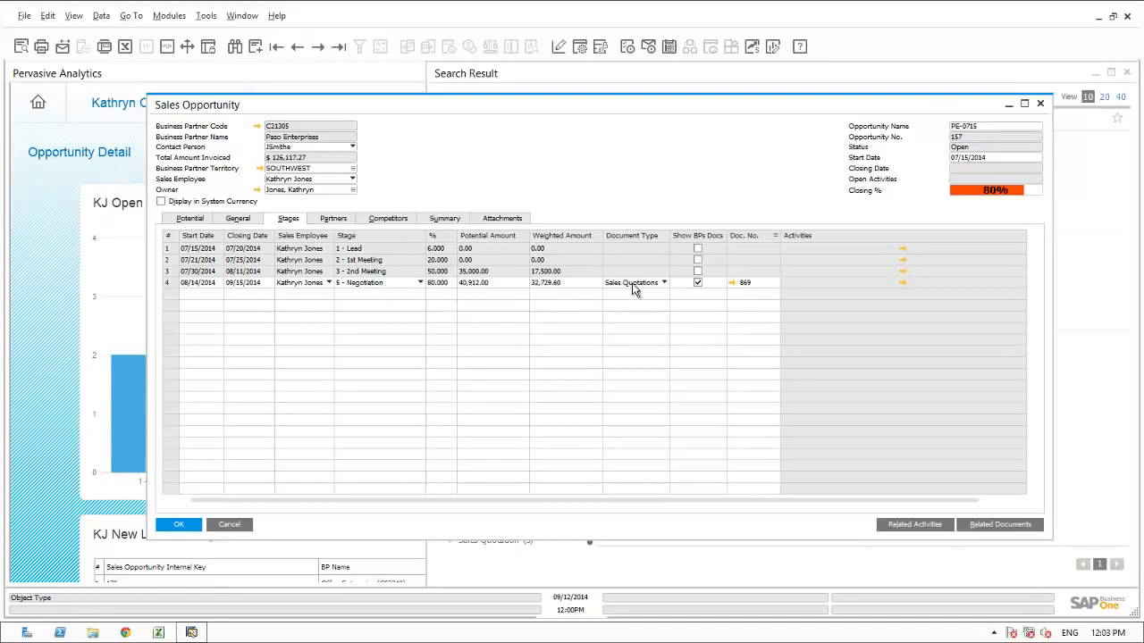
{"action": "left_click", "coordinate": [732, 283]}
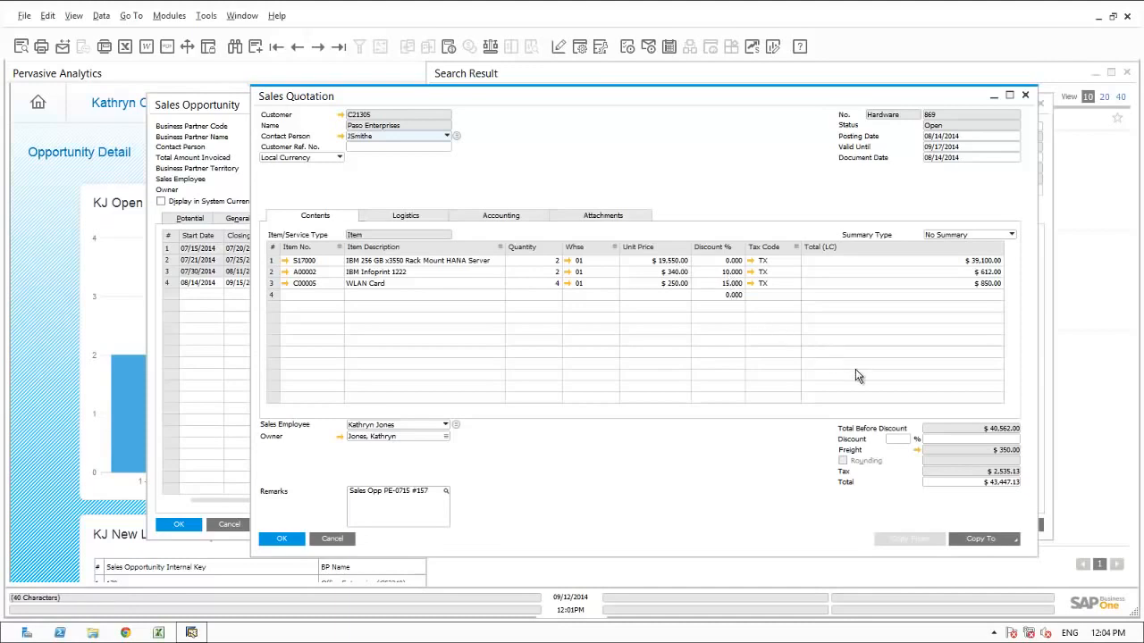
{"action": "left_click", "coordinate": [329, 539]}
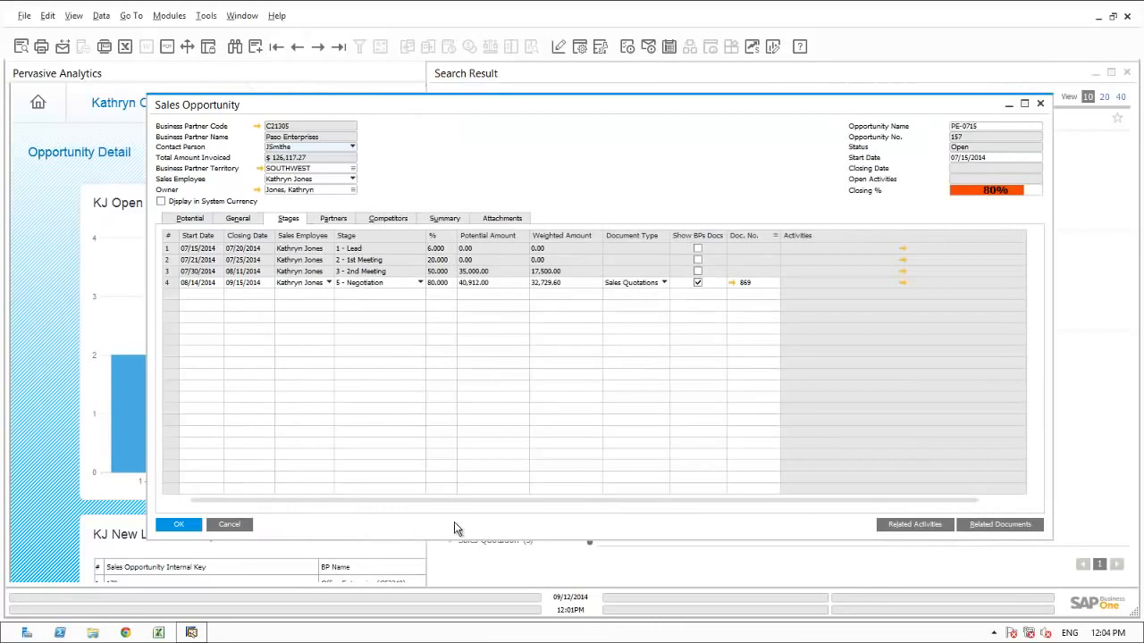
Step: Review the opportunity's related activities and the details of the first one, closing the activity and the overview when done
{"action": "left_click", "coordinate": [897, 525]}
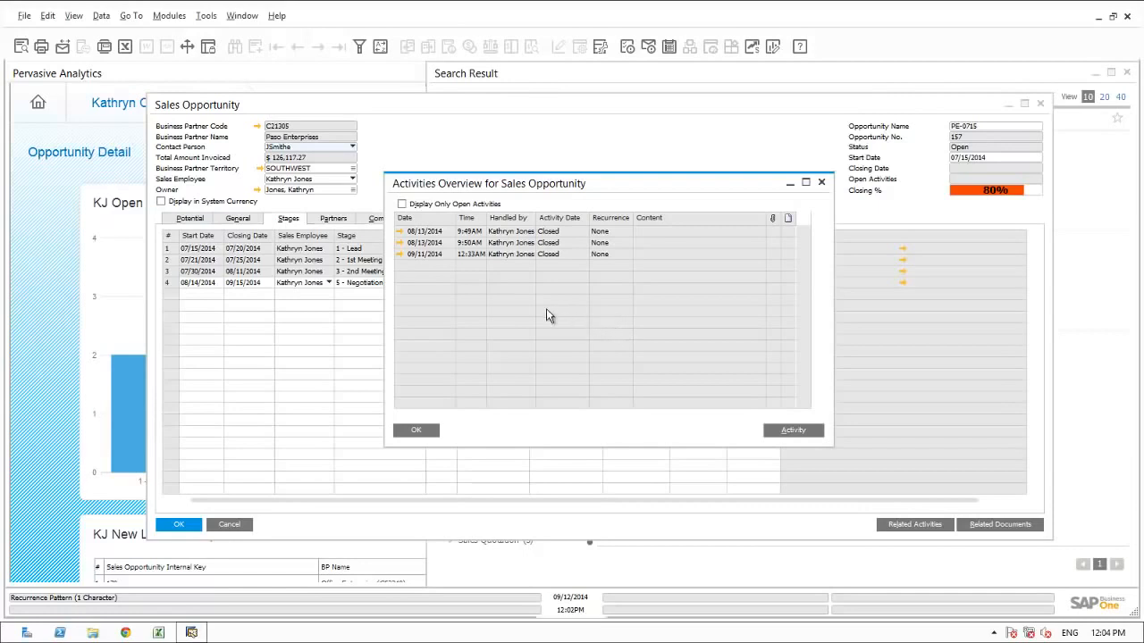
{"action": "left_click", "coordinate": [399, 232]}
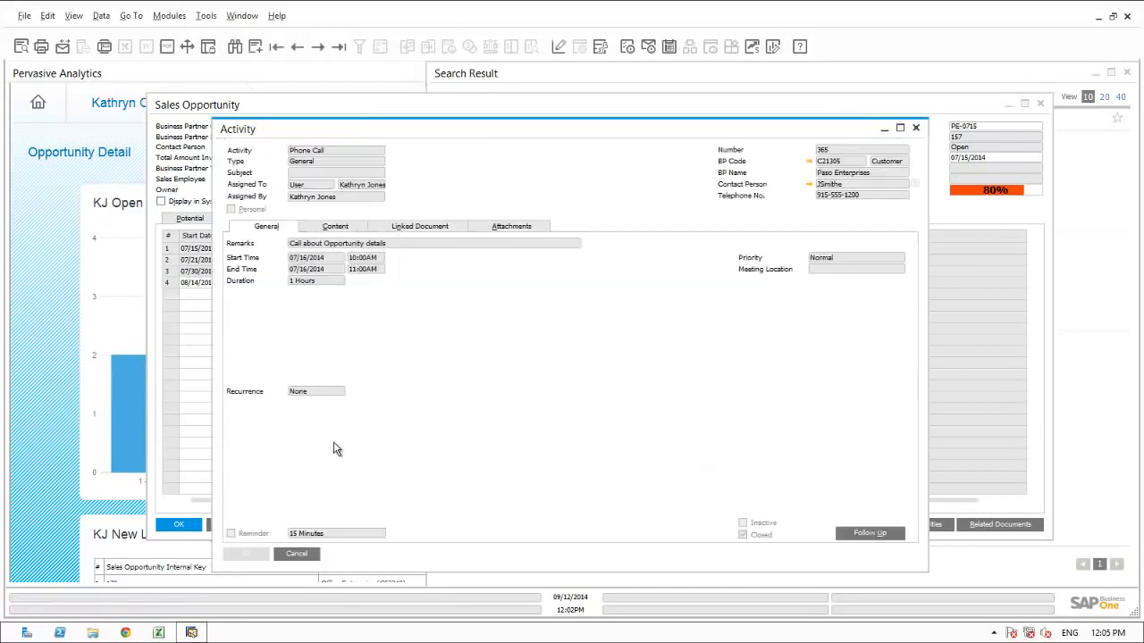
{"action": "left_click", "coordinate": [306, 555]}
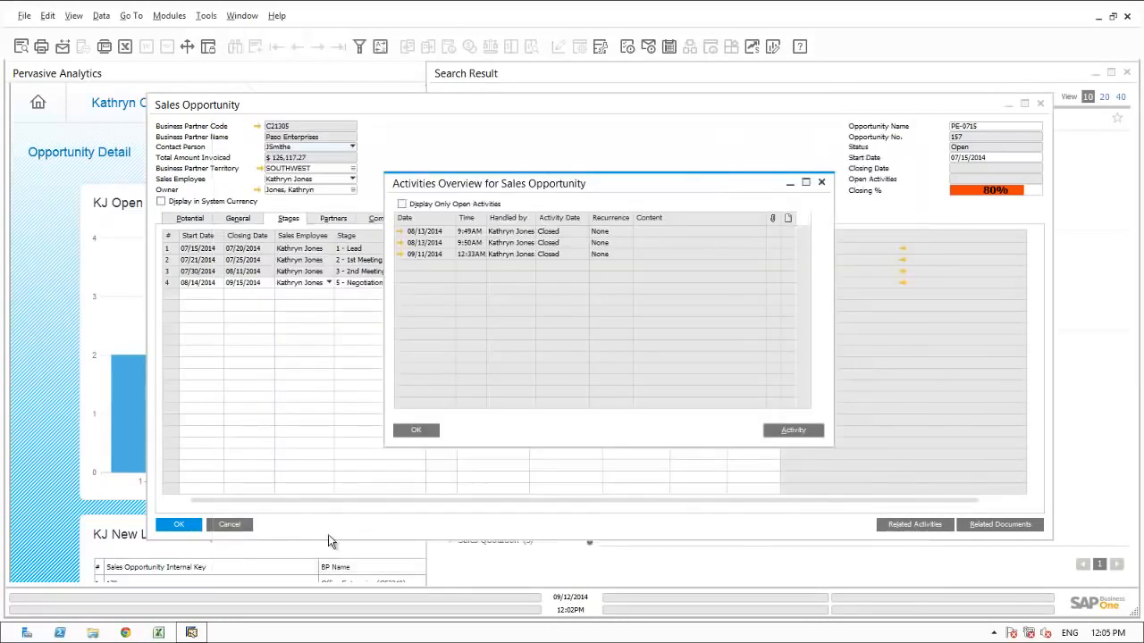
{"action": "left_click", "coordinate": [420, 430]}
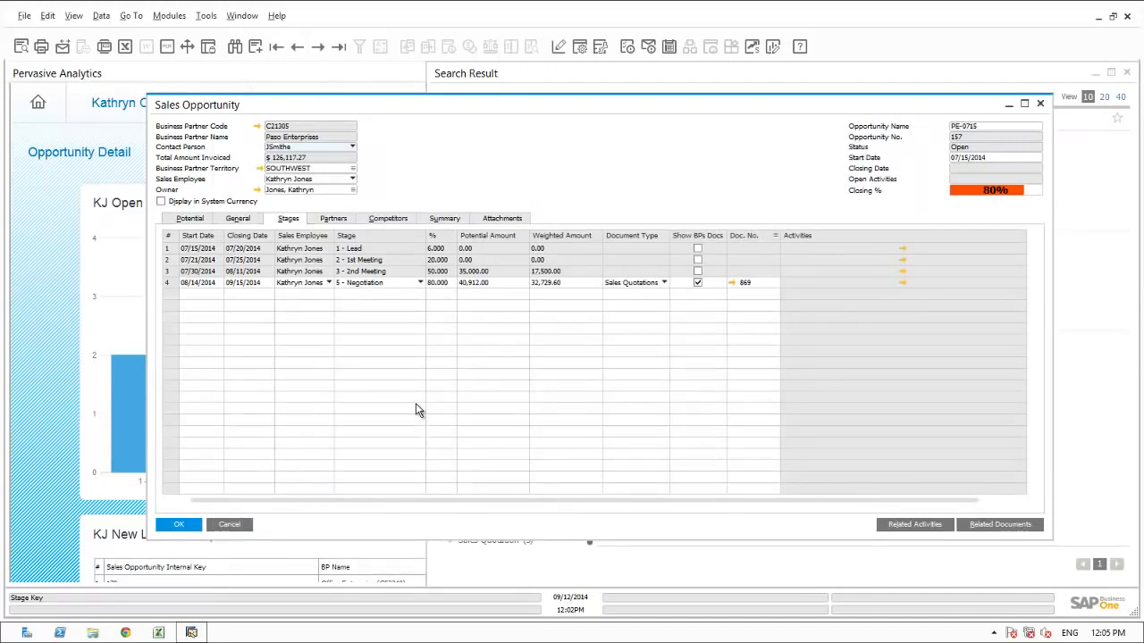
Step: Check the opportunity's partners, competitors and summary status, closing the opportunity when done
{"action": "left_click", "coordinate": [334, 221]}
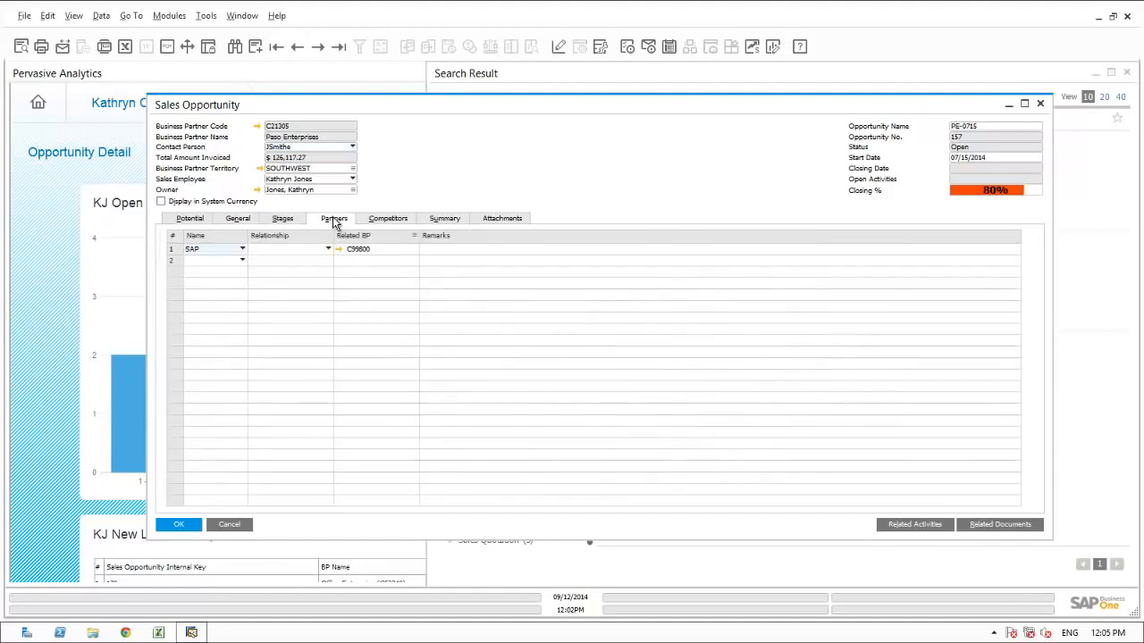
{"action": "left_click", "coordinate": [374, 218]}
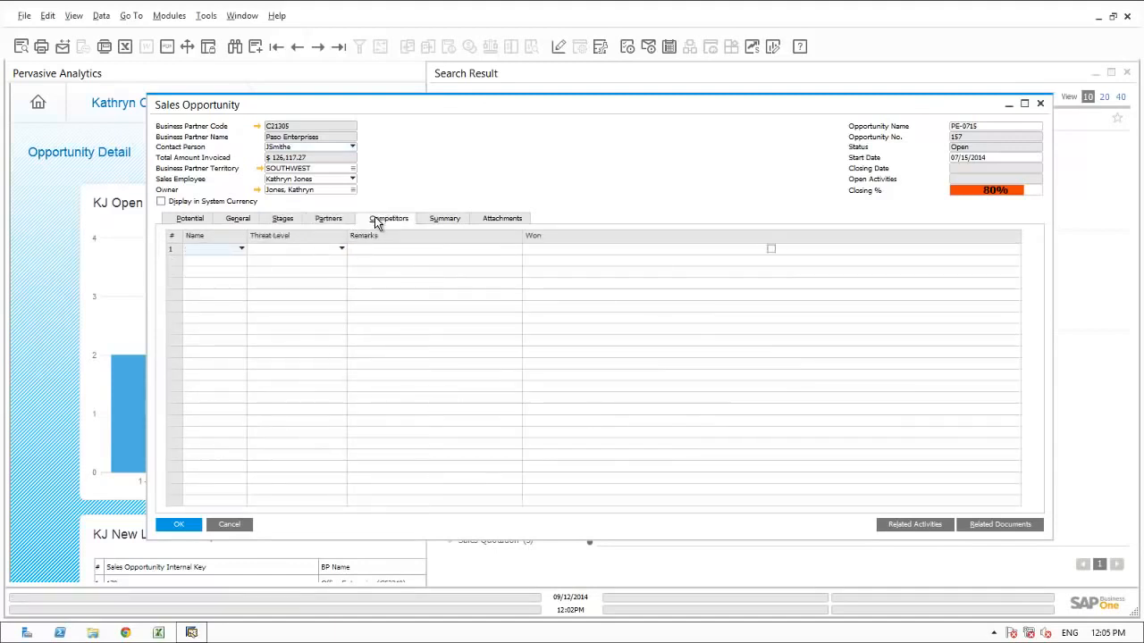
{"action": "left_click", "coordinate": [437, 223]}
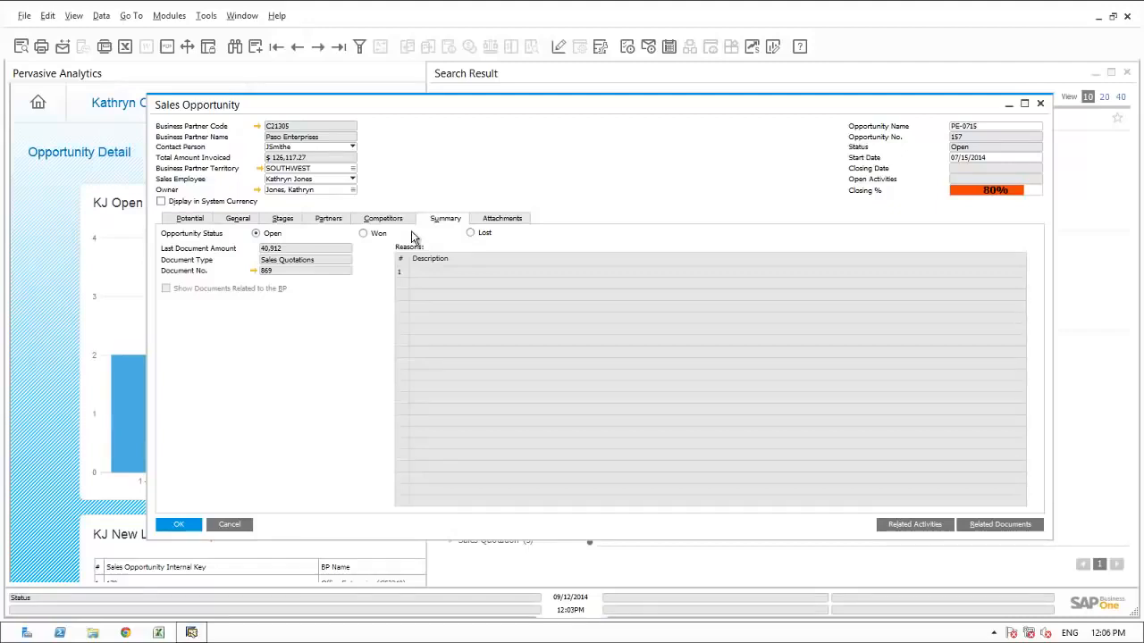
{"action": "left_click", "coordinate": [187, 525]}
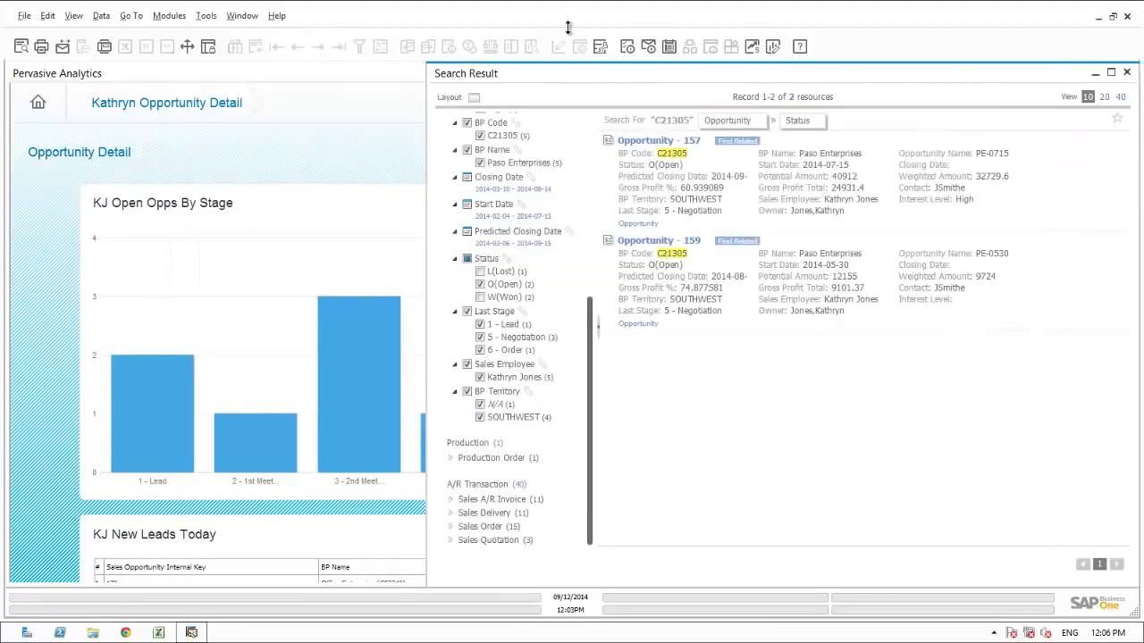
Step: Return to the full opportunity detail dashboard and review today's new leads, the open opportunities percentage and the open opportunities by customer
{"action": "left_click", "coordinate": [244, 17]}
{"action": "left_click", "coordinate": [267, 51]}
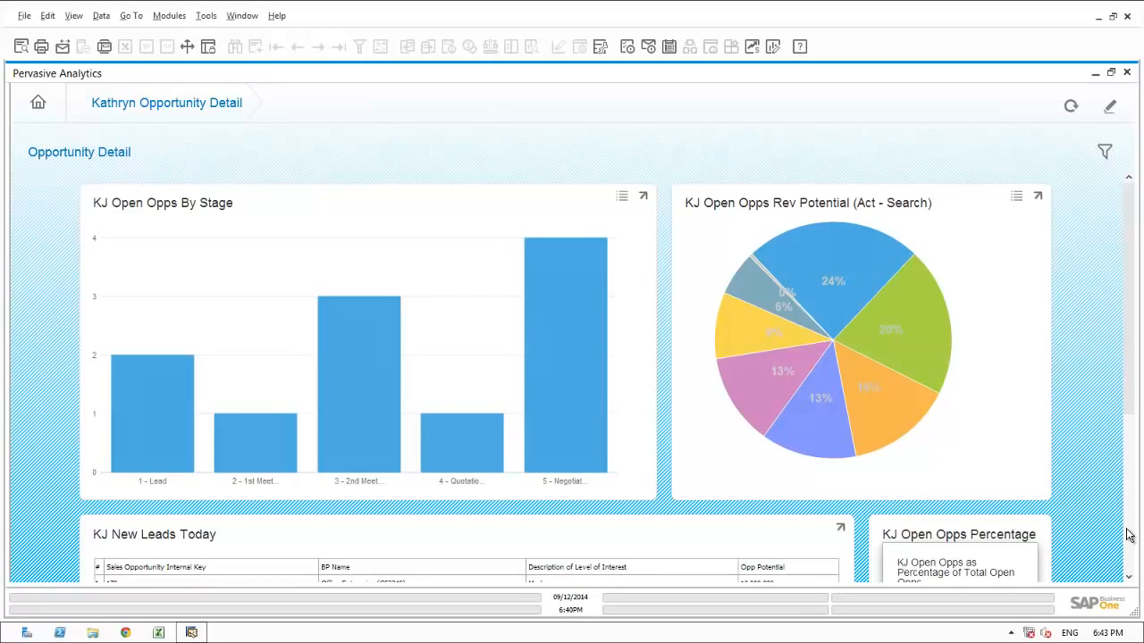
{"action": "scroll", "coordinate": [1127, 535], "scroll_direction": "down", "scroll_amount": 3}
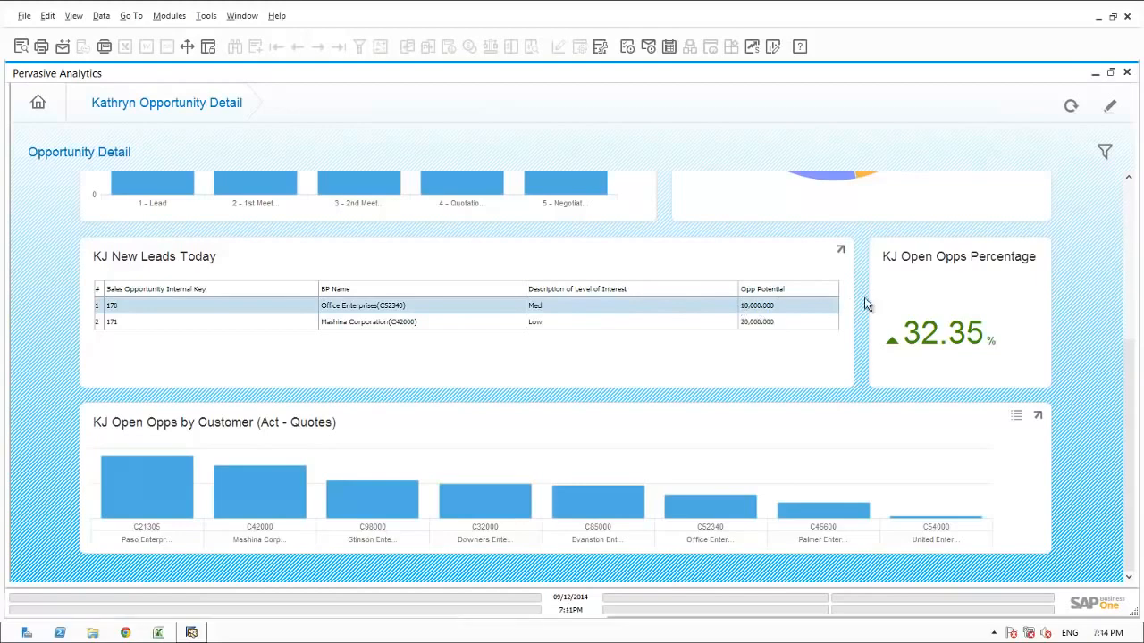
{"action": "left_click", "coordinate": [1130, 192]}
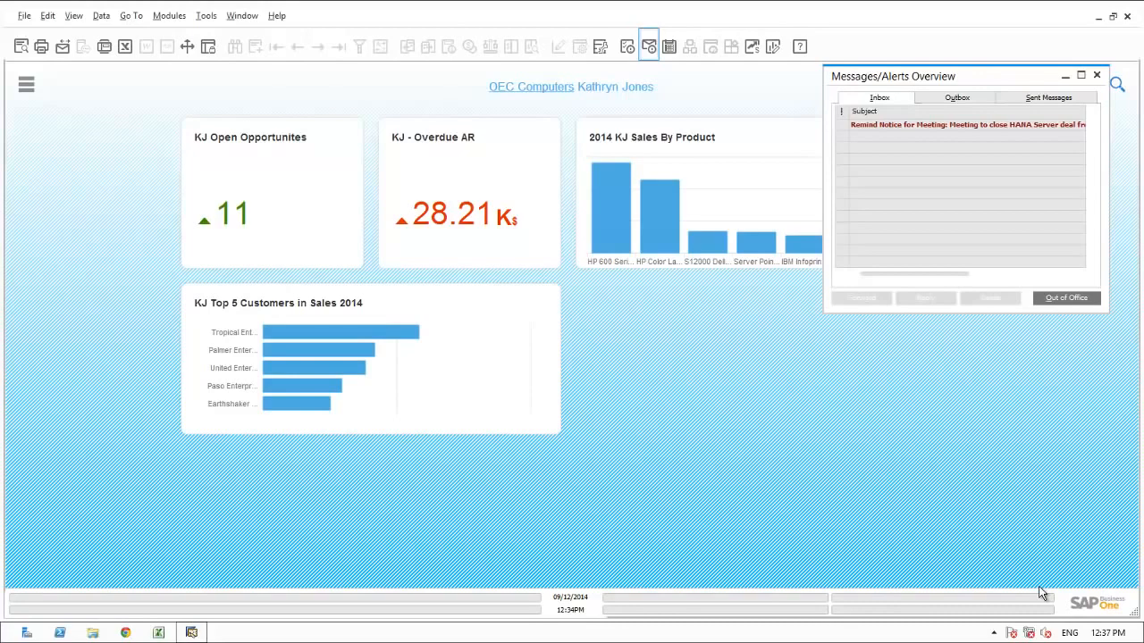
Step: Open the meeting reminder about the HANA Server deal and check its linked activity, closing the activity and messages when done
{"action": "left_click", "coordinate": [874, 125]}
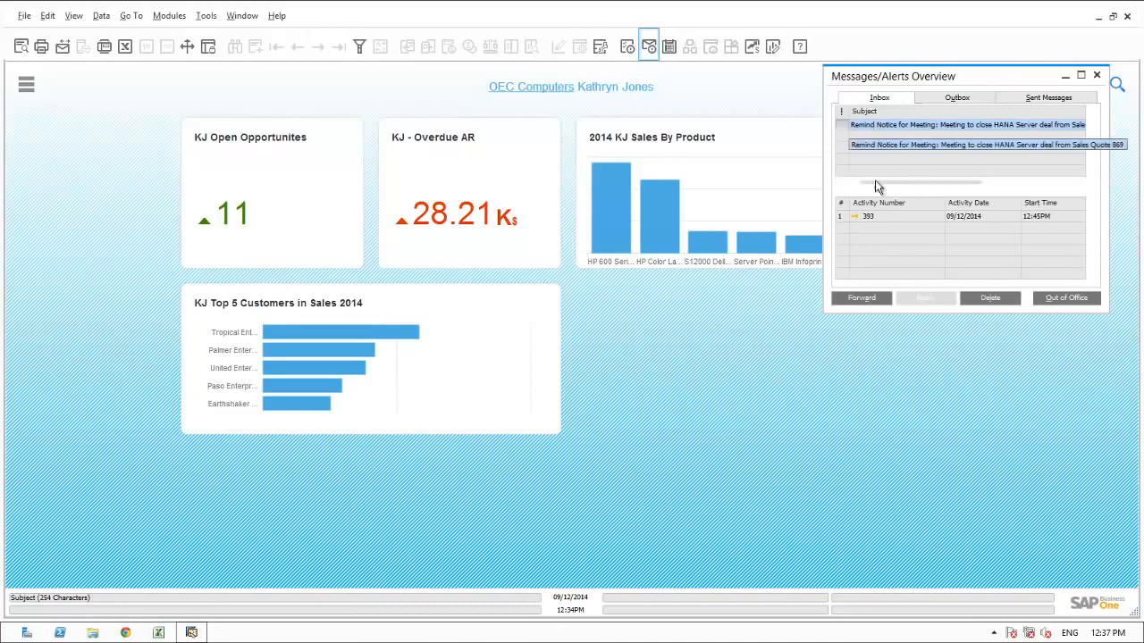
{"action": "left_click", "coordinate": [855, 216]}
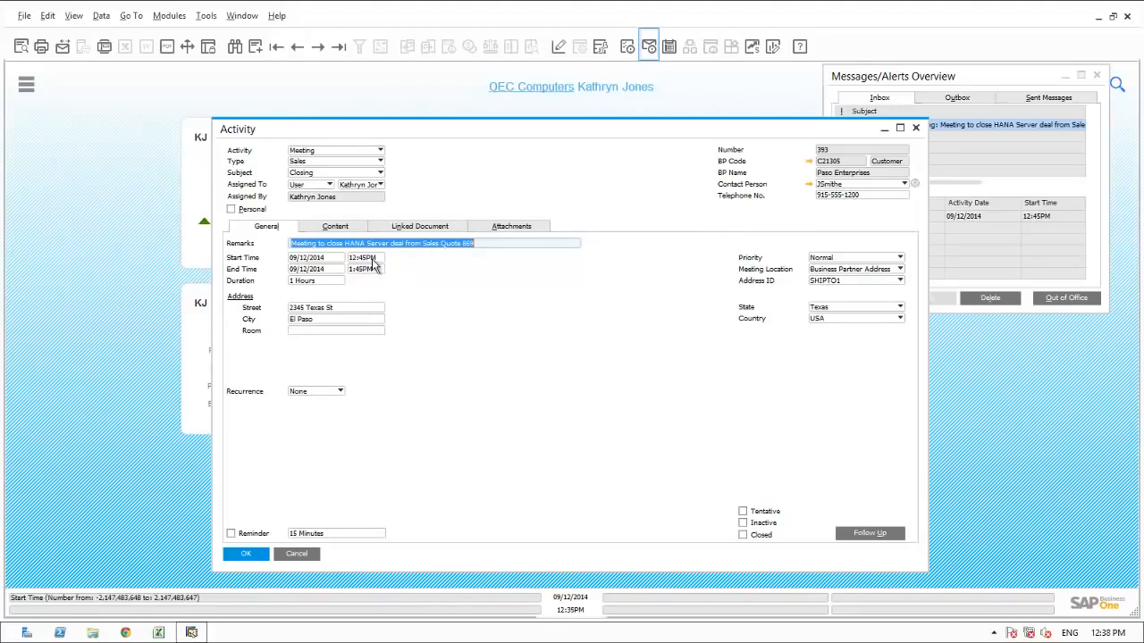
{"action": "left_click", "coordinate": [297, 556]}
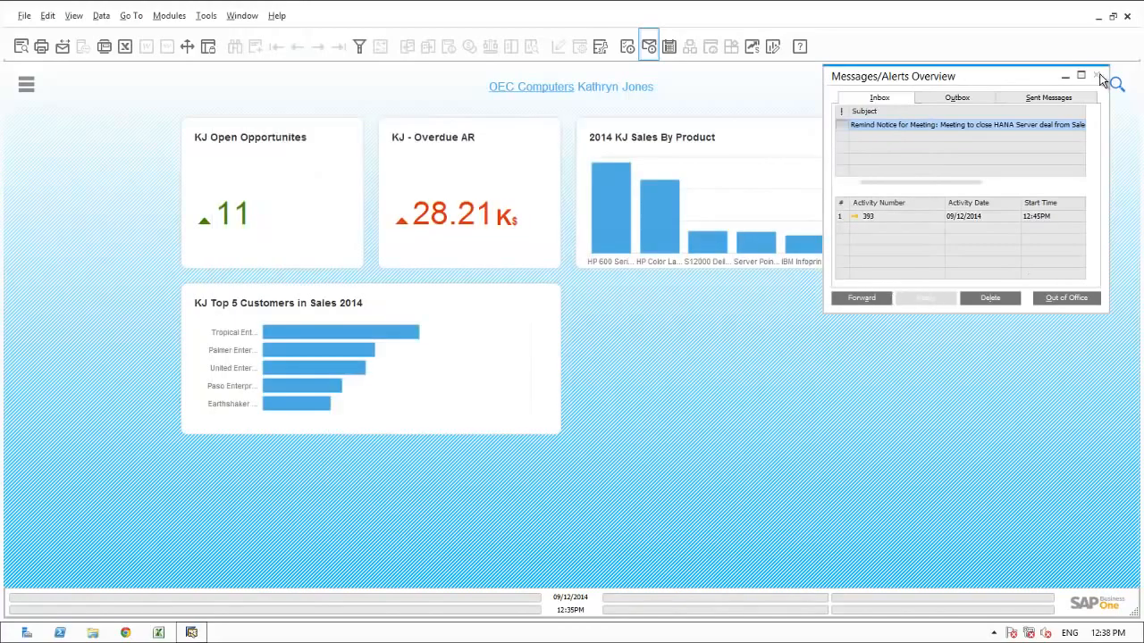
{"action": "left_click", "coordinate": [1096, 75]}
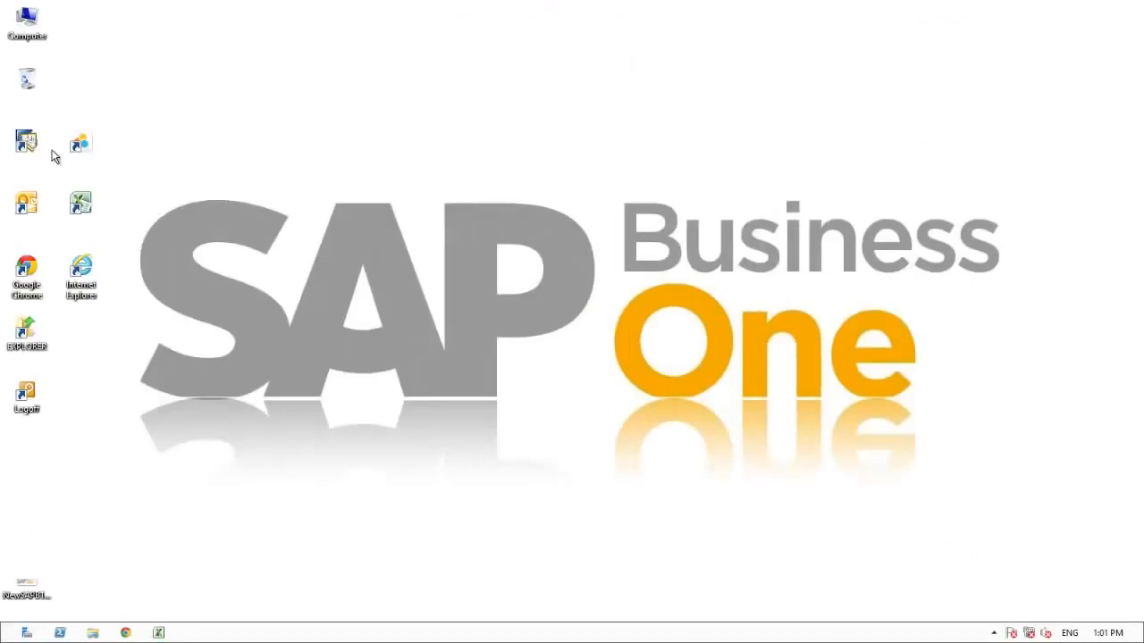
Step: Start SAP Business One and log on to OEC Computers with the manager's user ID and password
{"action": "double_click", "coordinate": [26, 143]}
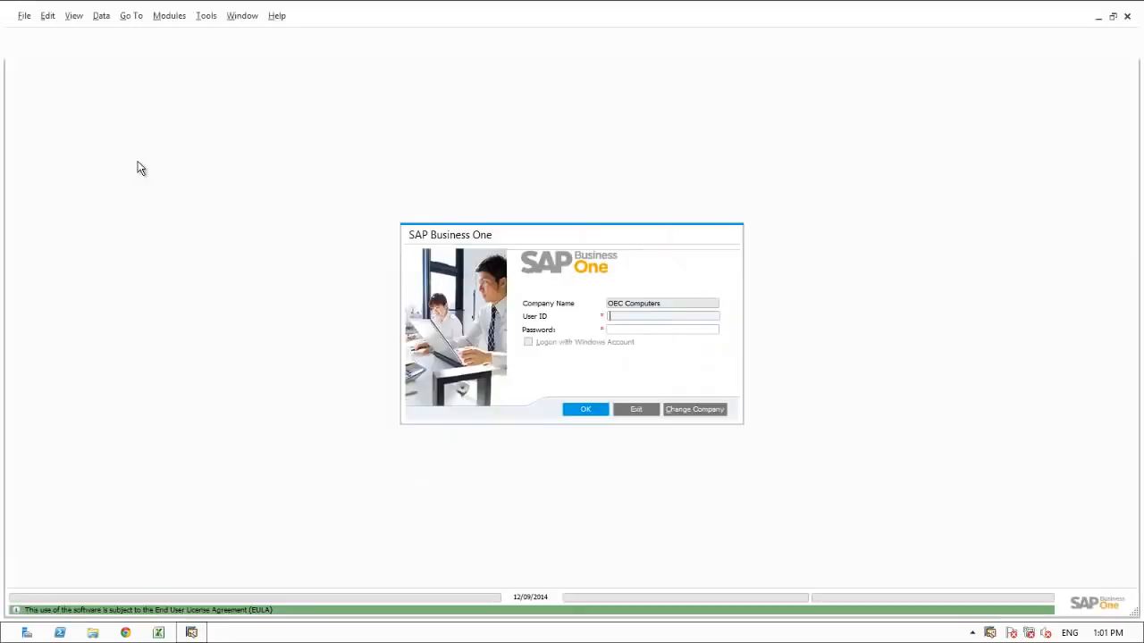
{"action": "type", "text": "I819803"}
{"action": "key", "text": "Tab"}
{"action": "type", "text": "1234"}
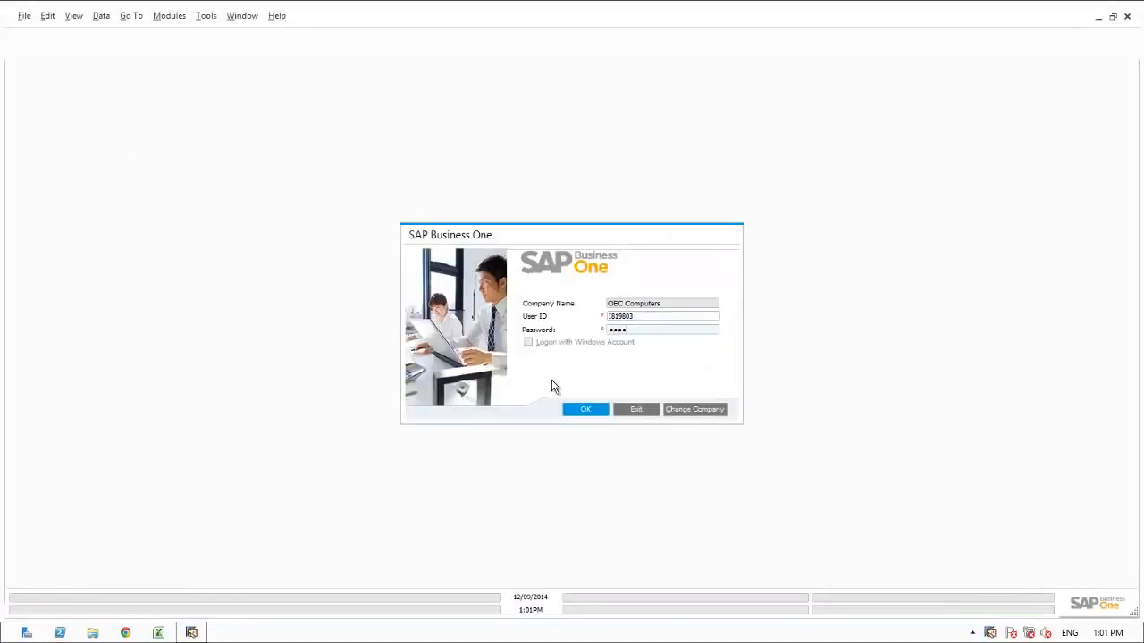
{"action": "left_click", "coordinate": [583, 408]}
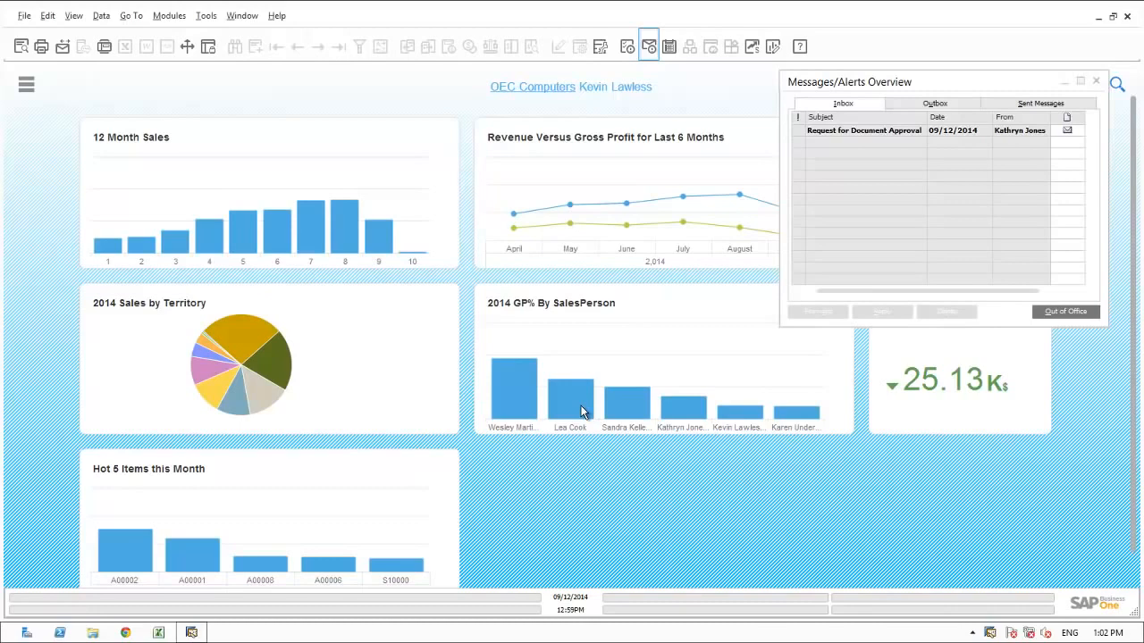
Step: Open the Request for Document Approval message and view the draft sales order from its approval request
{"action": "mouse_move", "coordinate": [581, 412]}
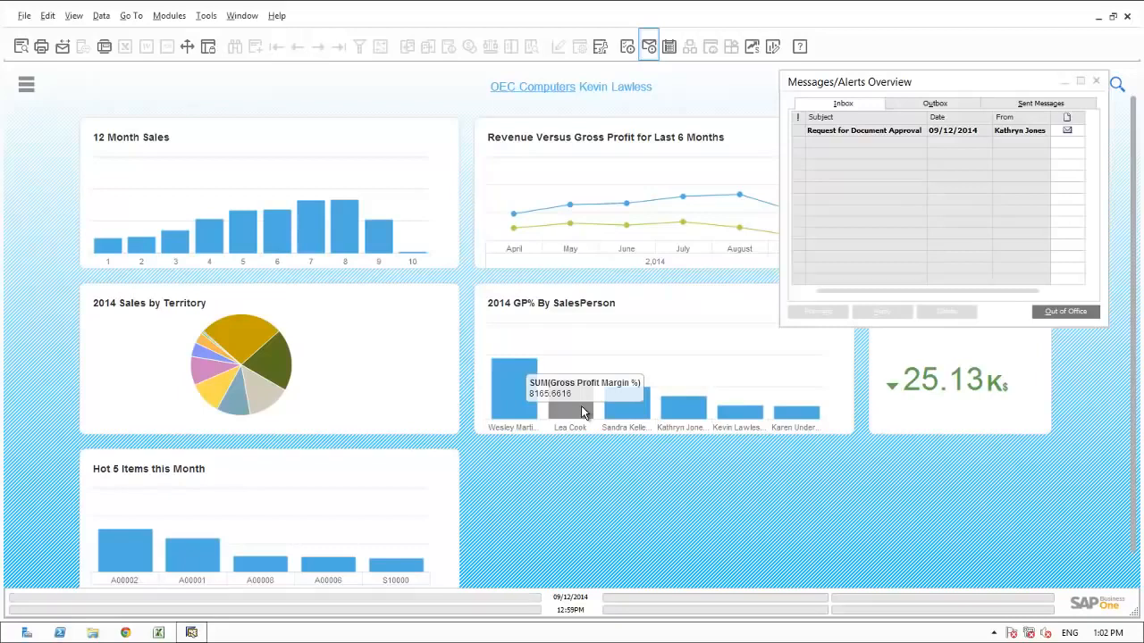
{"action": "left_click", "coordinate": [838, 132]}
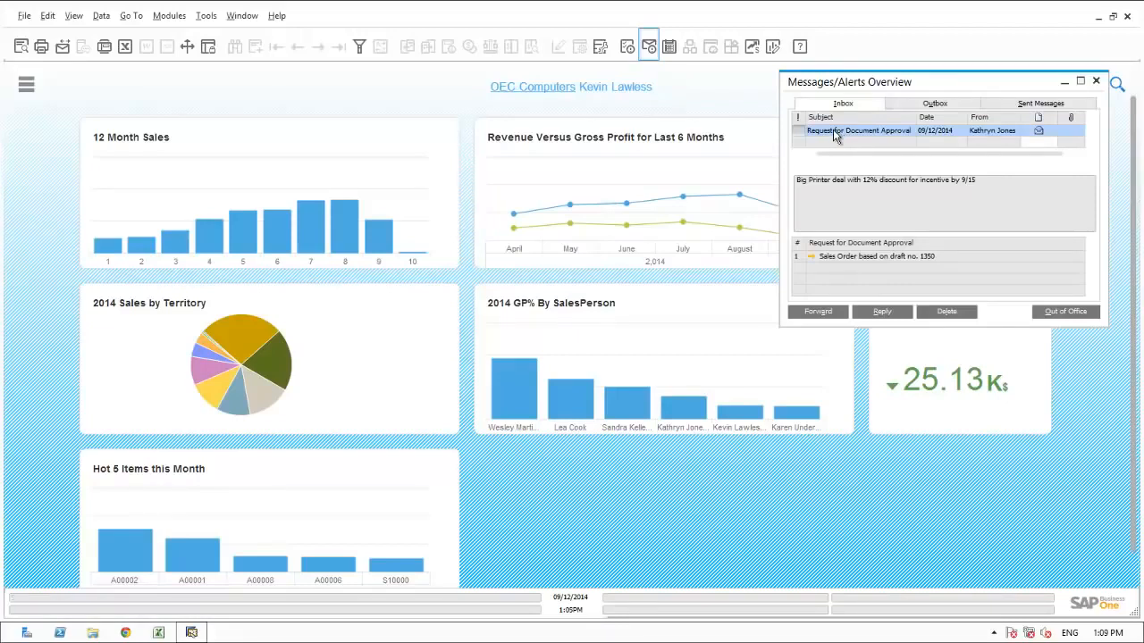
{"action": "left_click", "coordinate": [812, 256]}
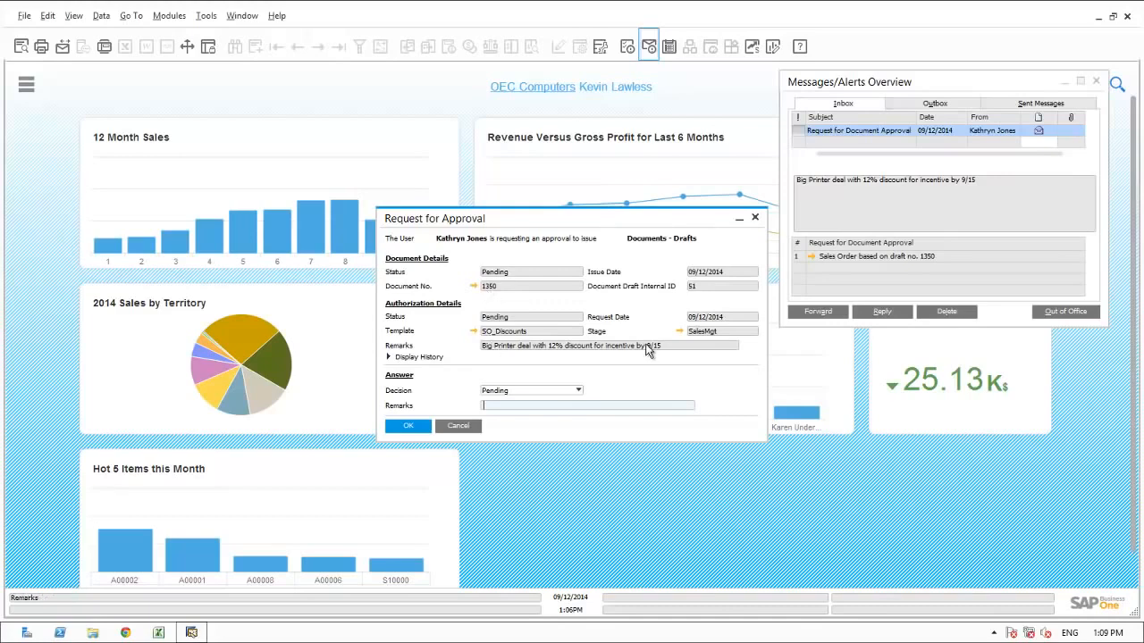
{"action": "left_click", "coordinate": [475, 286]}
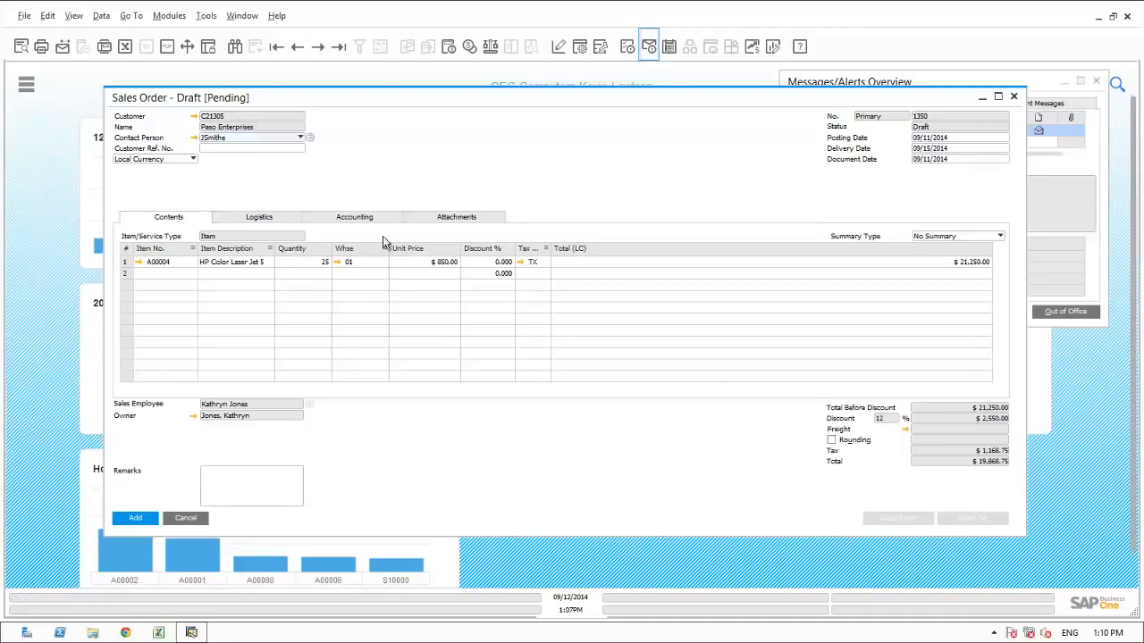
Step: Check the Paso Enterprises master data and its opportunities report, fitting the Last Stage column and closing the report when done
{"action": "left_click", "coordinate": [194, 117]}
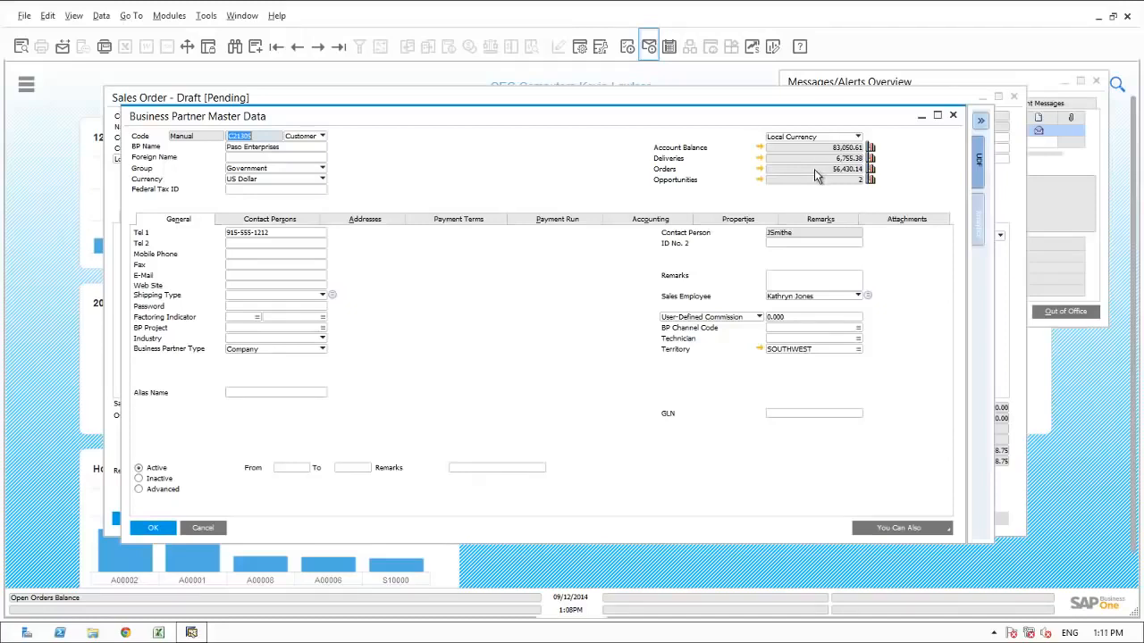
{"action": "left_click", "coordinate": [759, 181]}
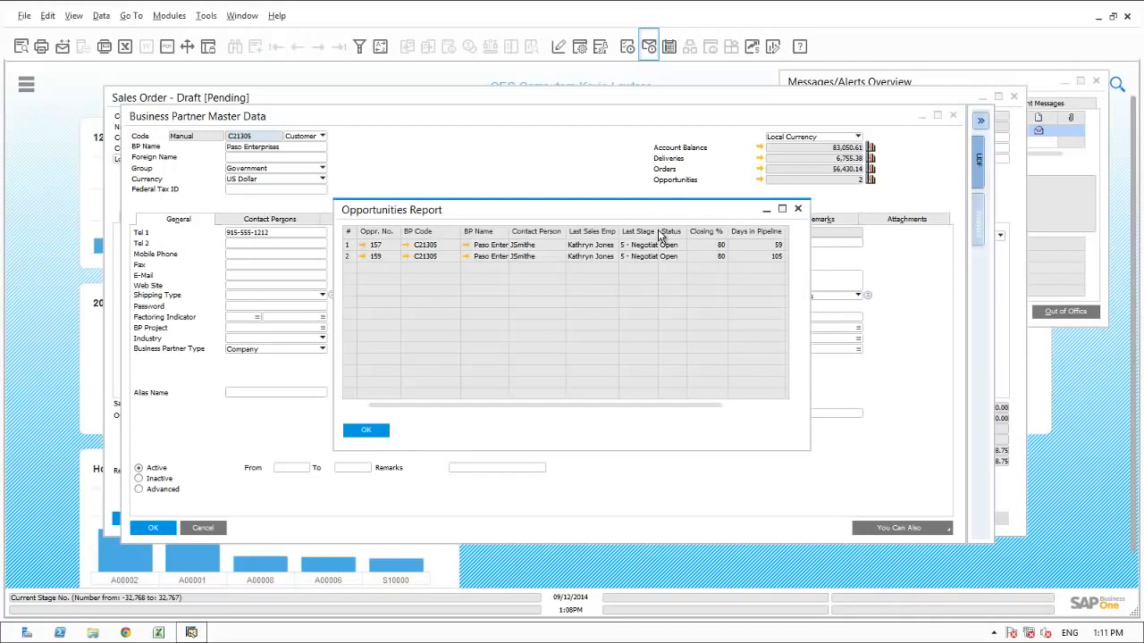
{"action": "double_click", "coordinate": [658, 232]}
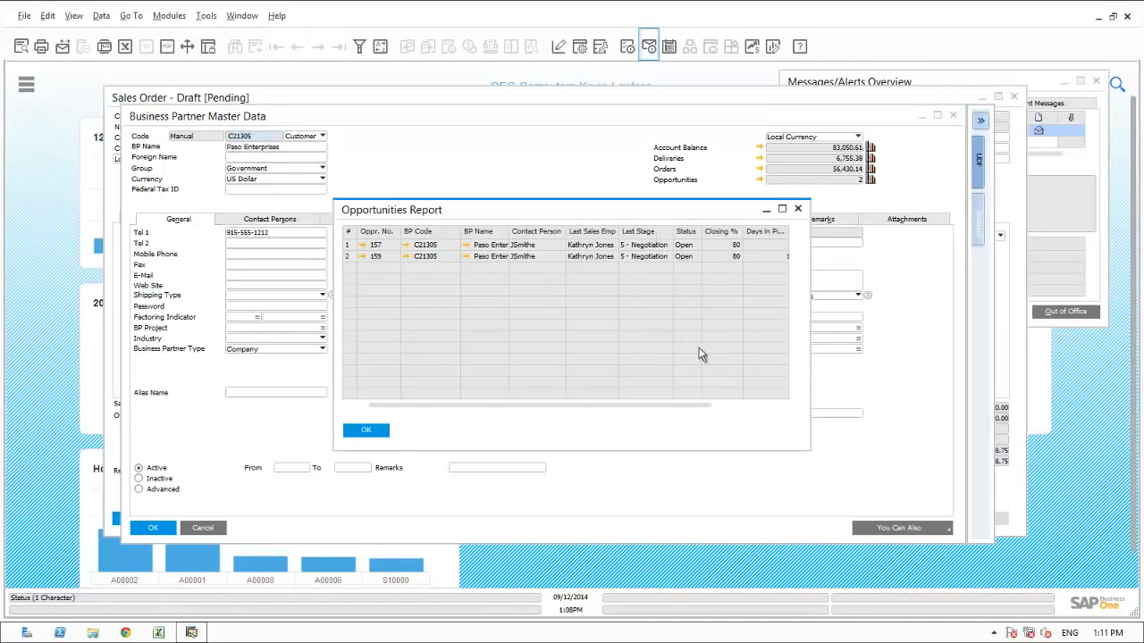
{"action": "left_click", "coordinate": [738, 406]}
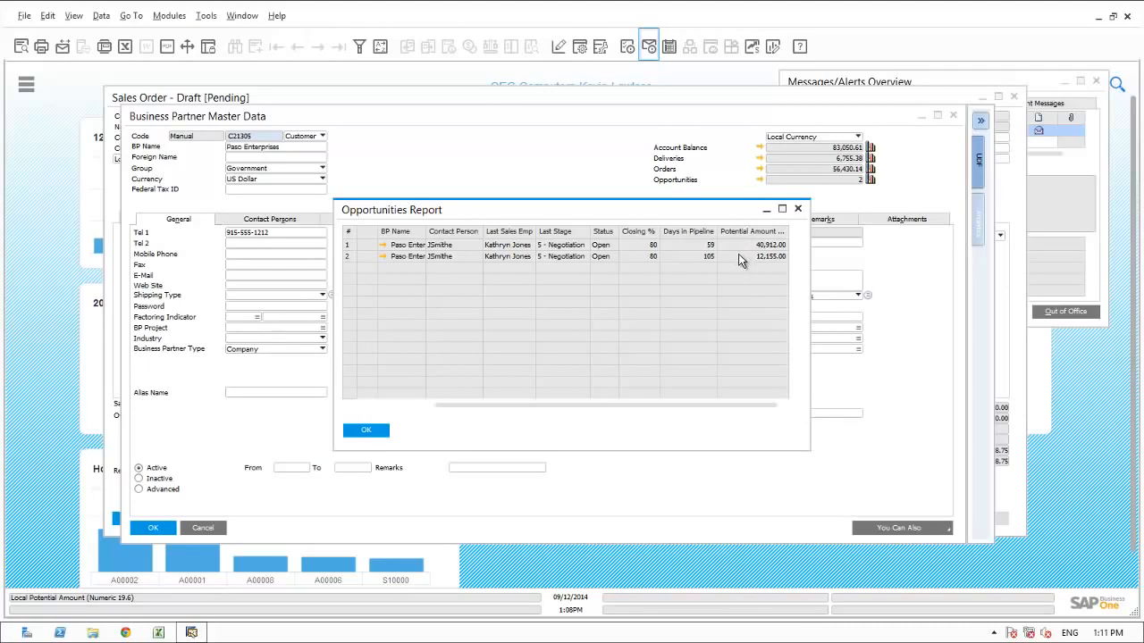
{"action": "left_click_drag", "start_coordinate": [615, 405], "coordinate": [549, 405]}
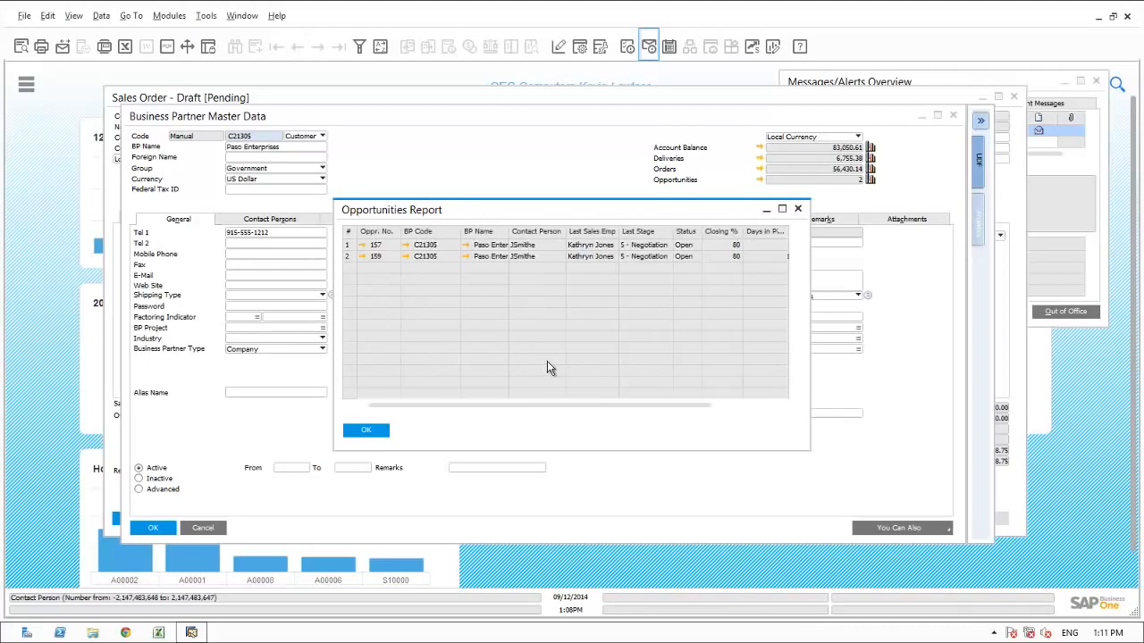
{"action": "left_click", "coordinate": [373, 432]}
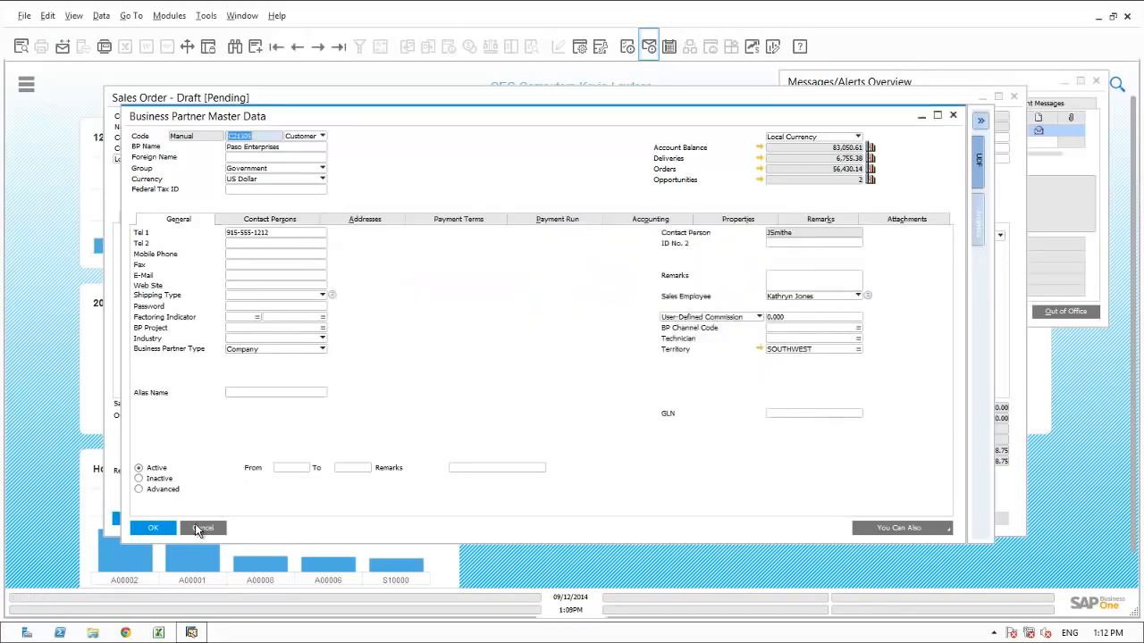
Step: Set the approval request's decision to Approved with an OK remark naming the manager, update it, and delete the request message from the inbox
{"action": "left_click", "coordinate": [194, 526]}
{"action": "left_click", "coordinate": [195, 521]}
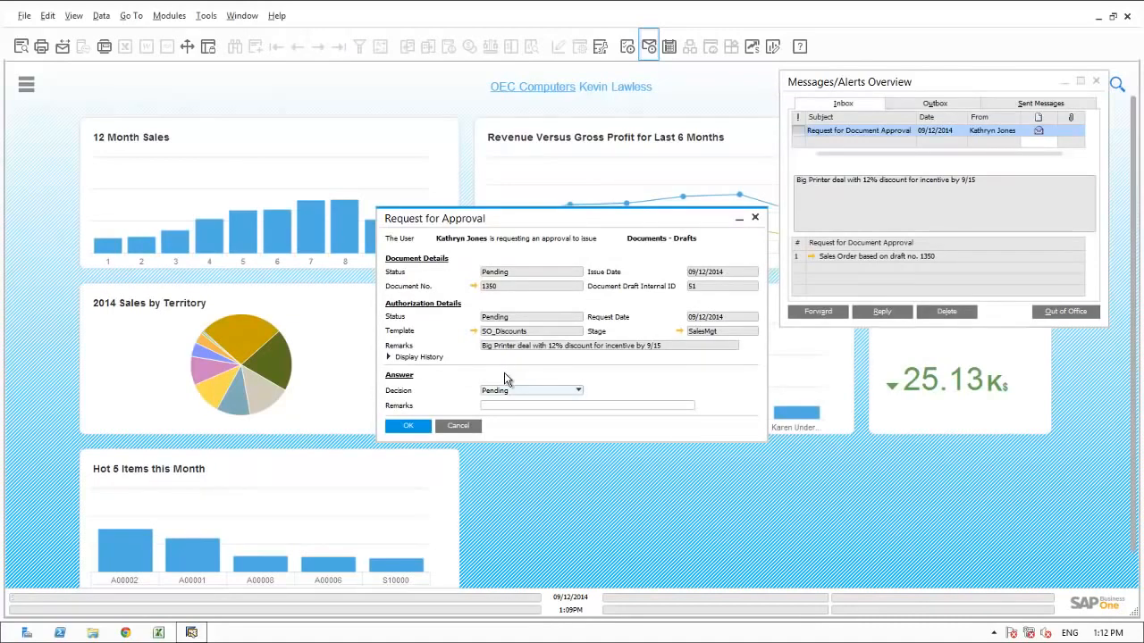
{"action": "left_click", "coordinate": [498, 397]}
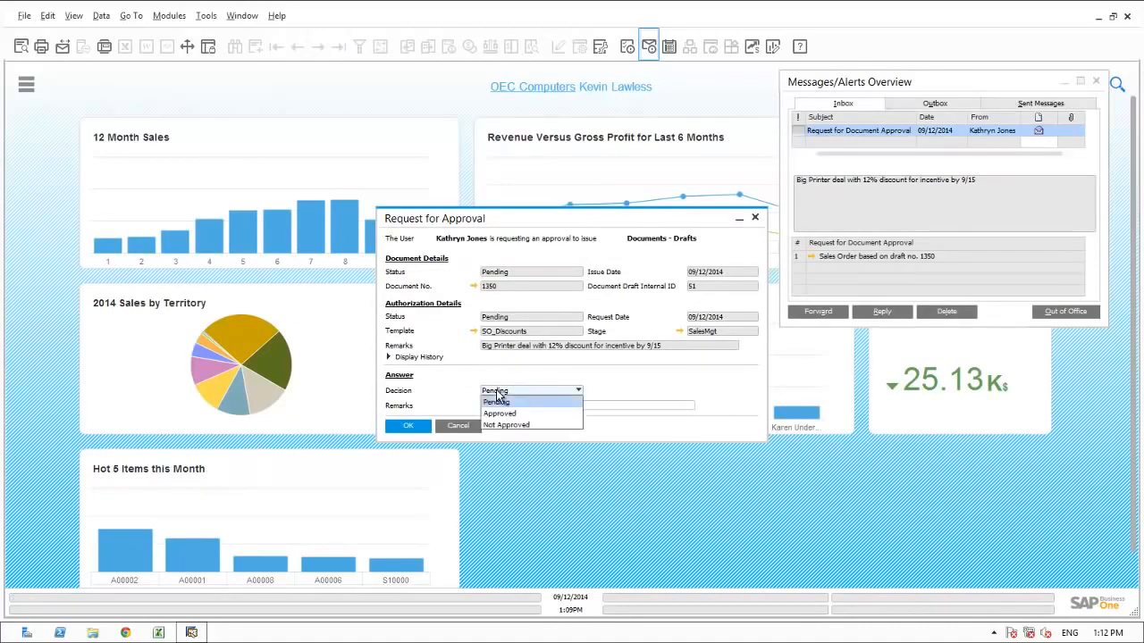
{"action": "left_click", "coordinate": [498, 413]}
{"action": "left_click", "coordinate": [494, 406]}
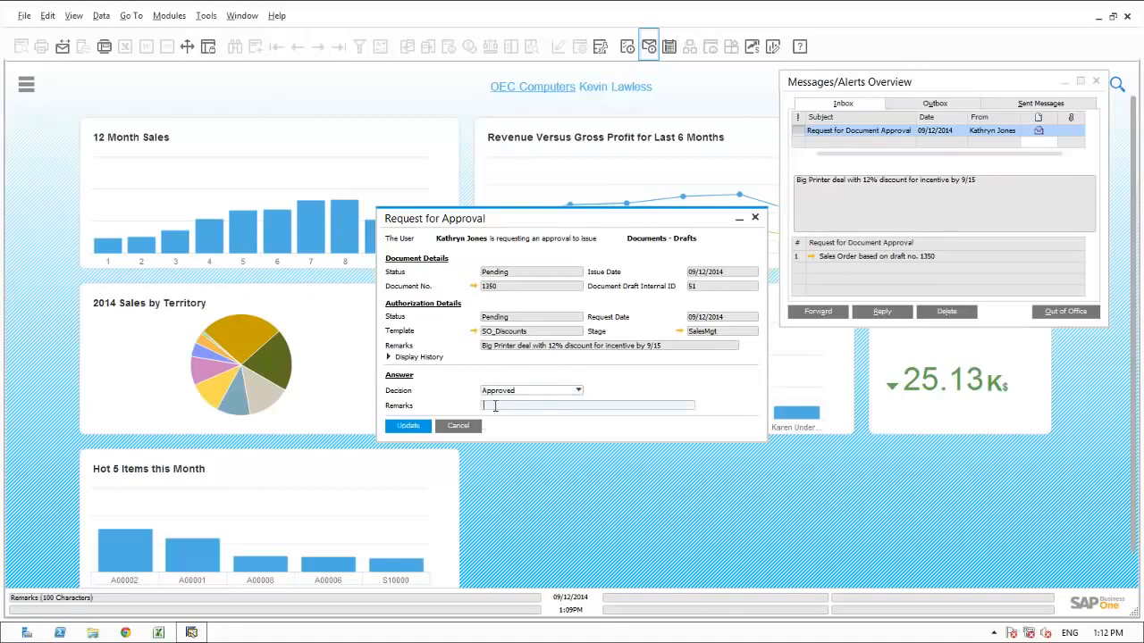
{"action": "type", "text": "OK By Kevin"}
{"action": "left_click", "coordinate": [416, 426]}
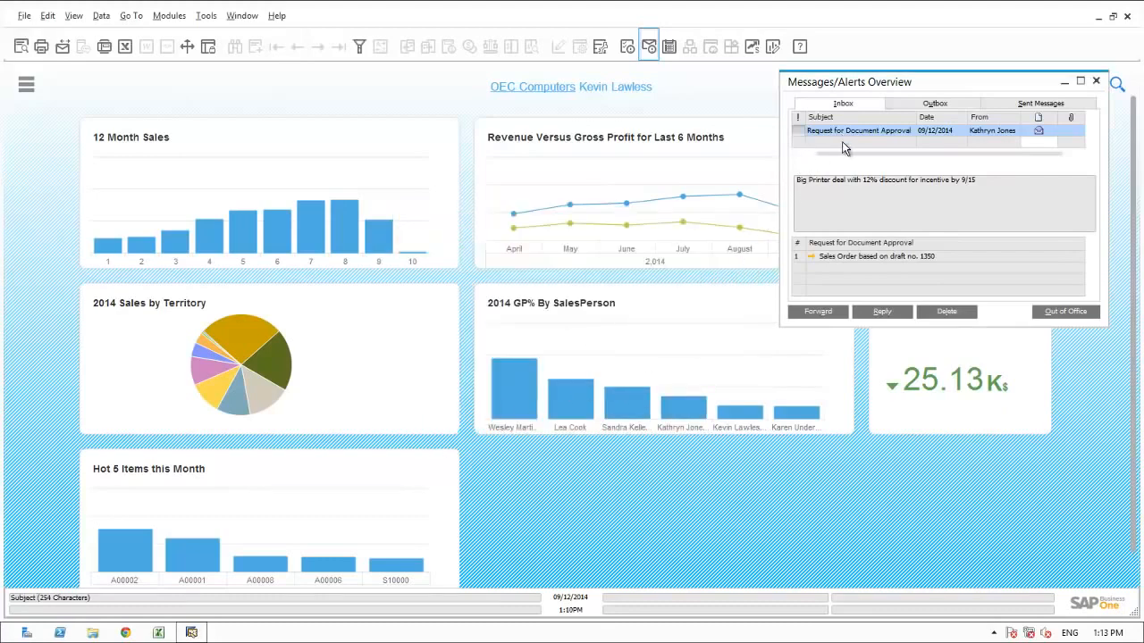
{"action": "left_click", "coordinate": [945, 311]}
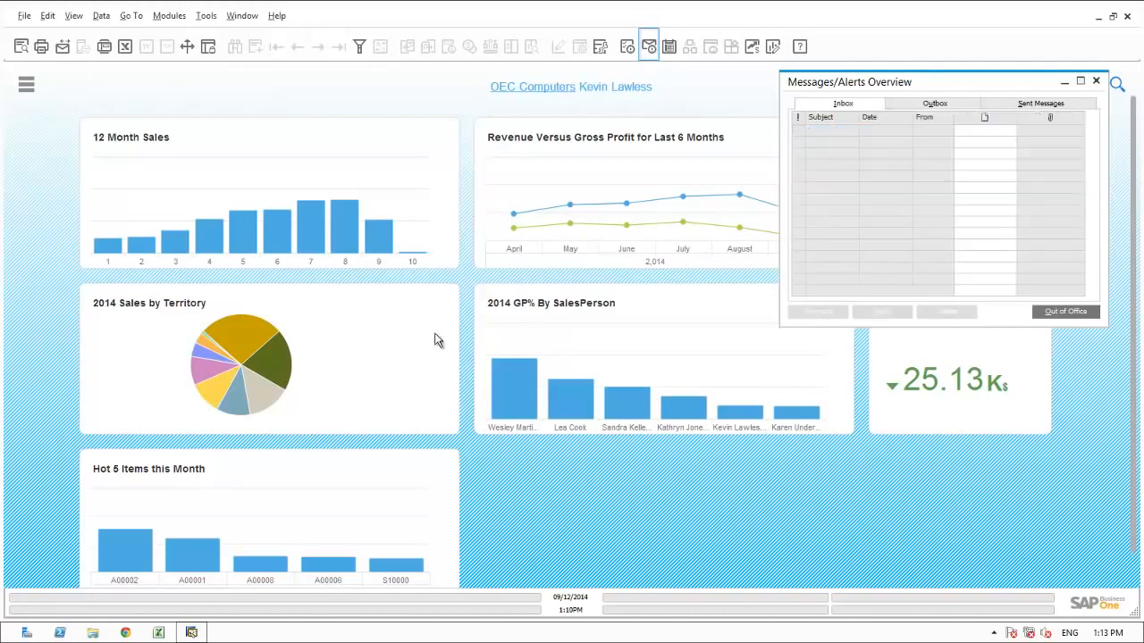
{"action": "left_click", "coordinate": [1098, 82]}
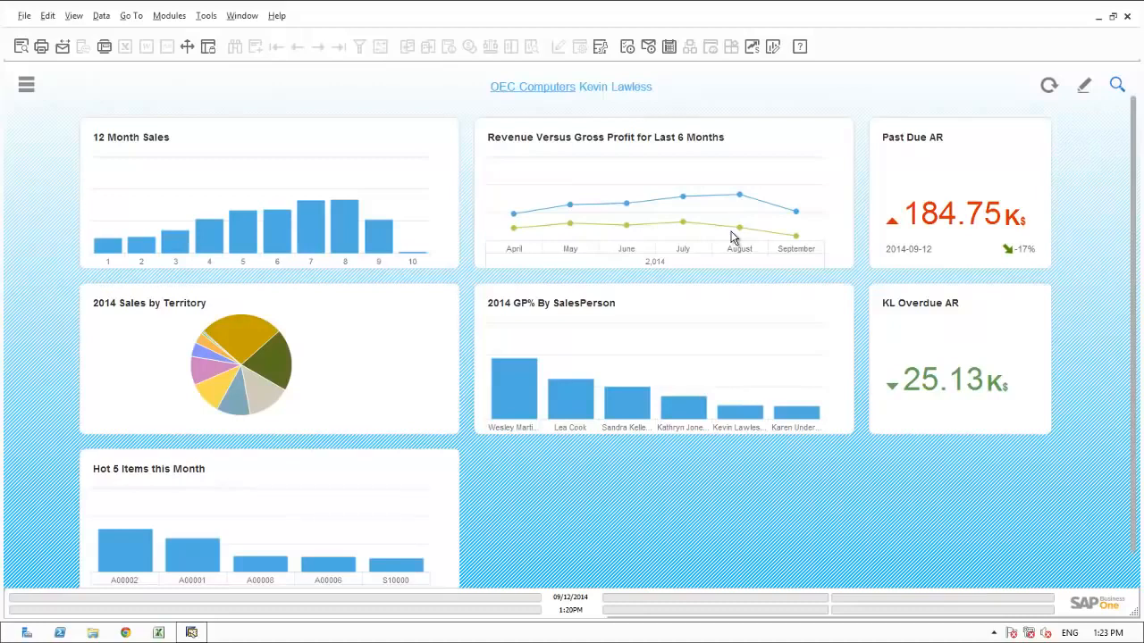
Step: Create a calendar activity on Friday 09/12/2014 at 2:00PM and set its activity type to Task
{"action": "left_click", "coordinate": [670, 47]}
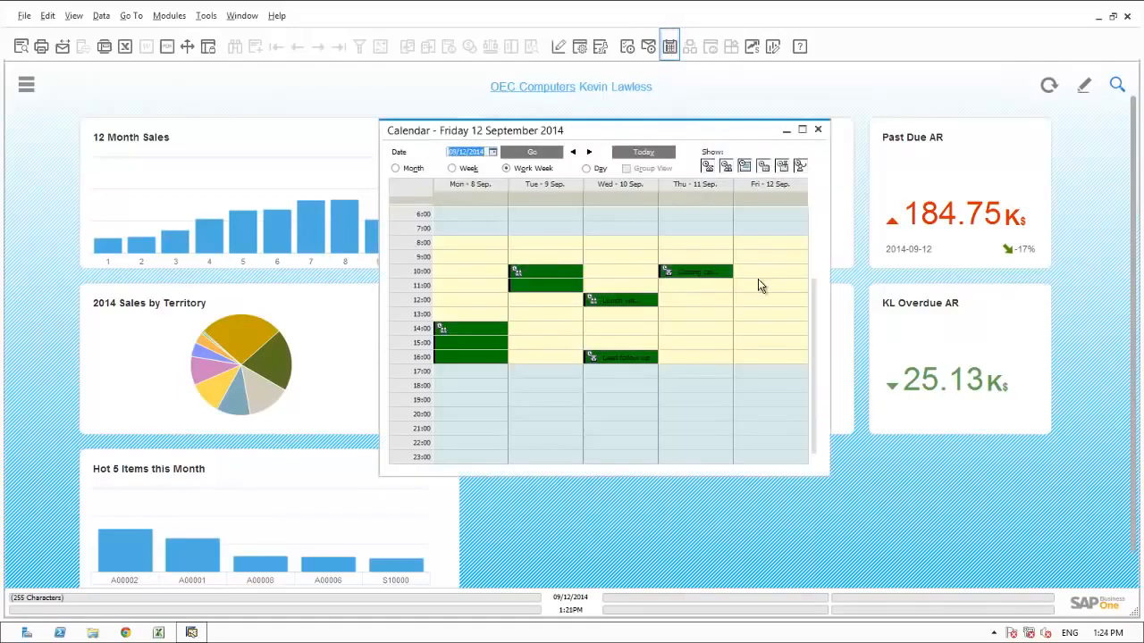
{"action": "double_click", "coordinate": [762, 334]}
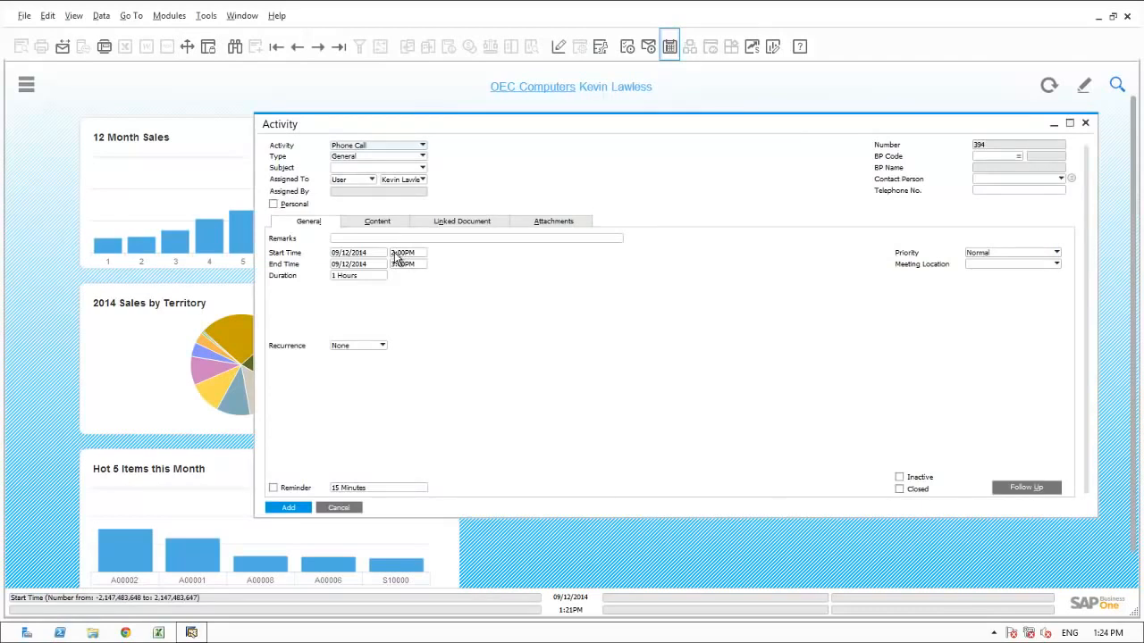
{"action": "left_click", "coordinate": [390, 148]}
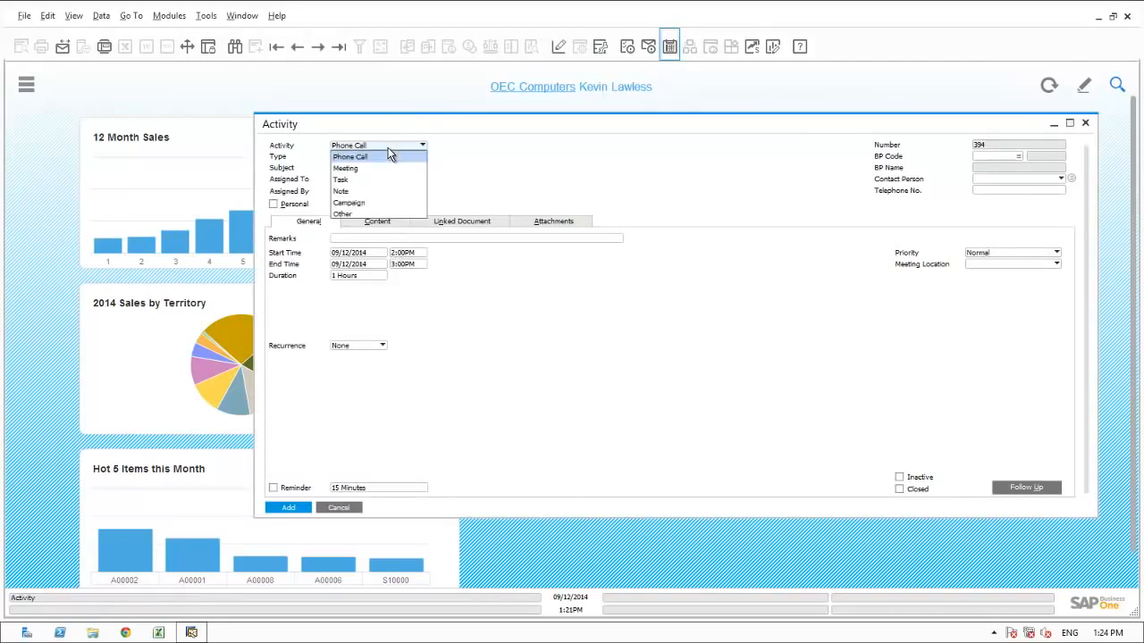
{"action": "left_click", "coordinate": [353, 180]}
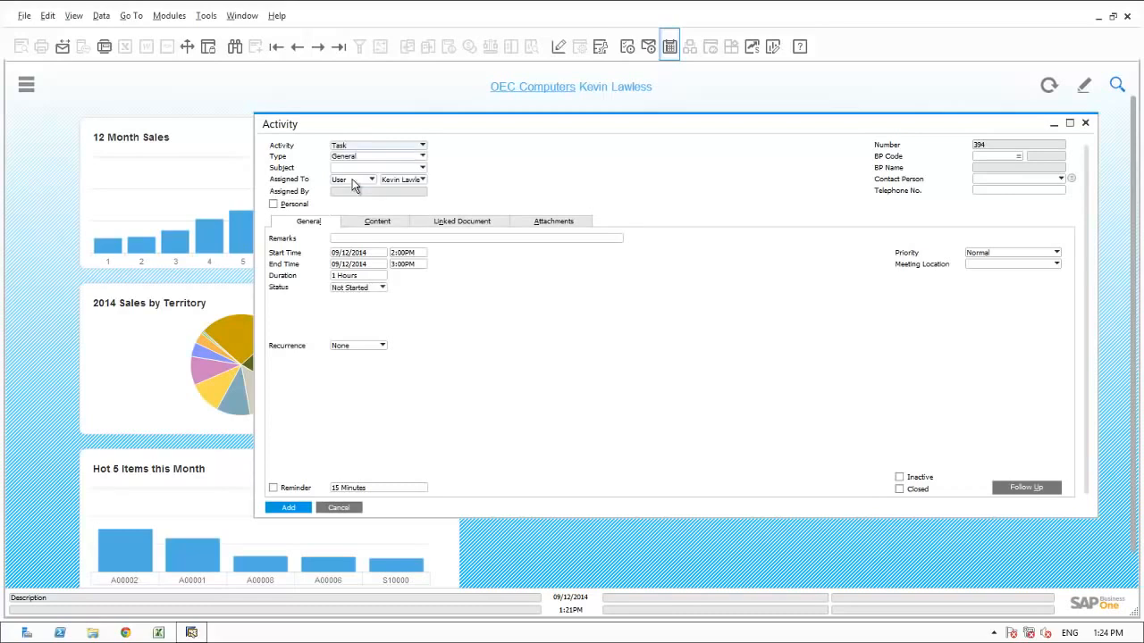
Step: Enter the task remark "Follow up on Gross Profit decline in August", enable the 15-minute reminder and add the task, closing the calendar when done
{"action": "left_click", "coordinate": [344, 238]}
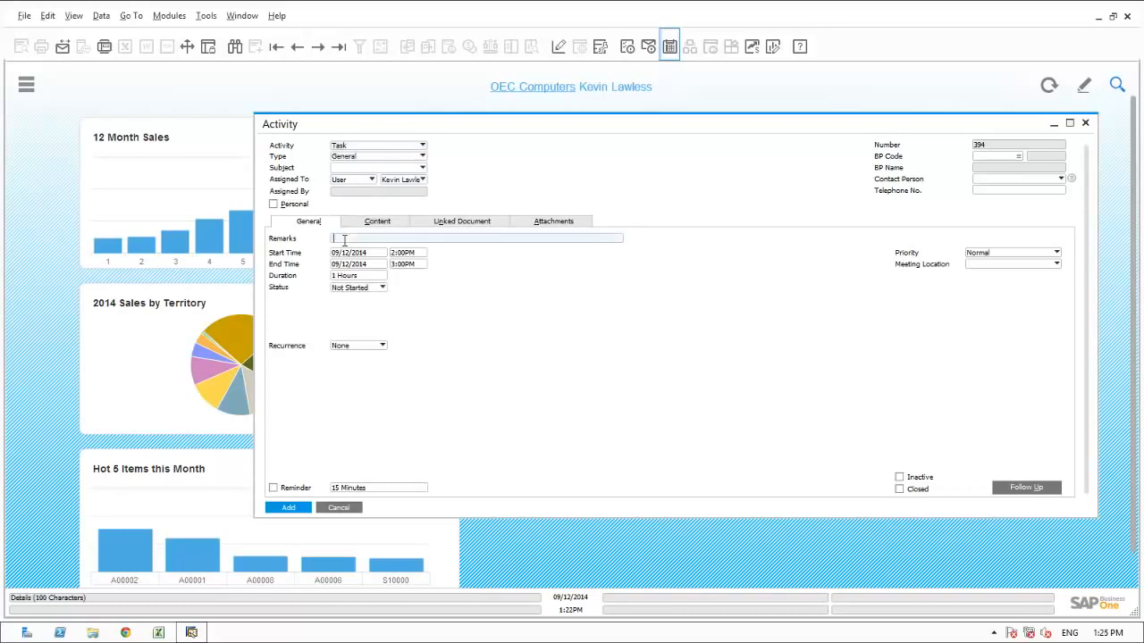
{"action": "type", "text": "Follow up on Gross Profit decline in August"}
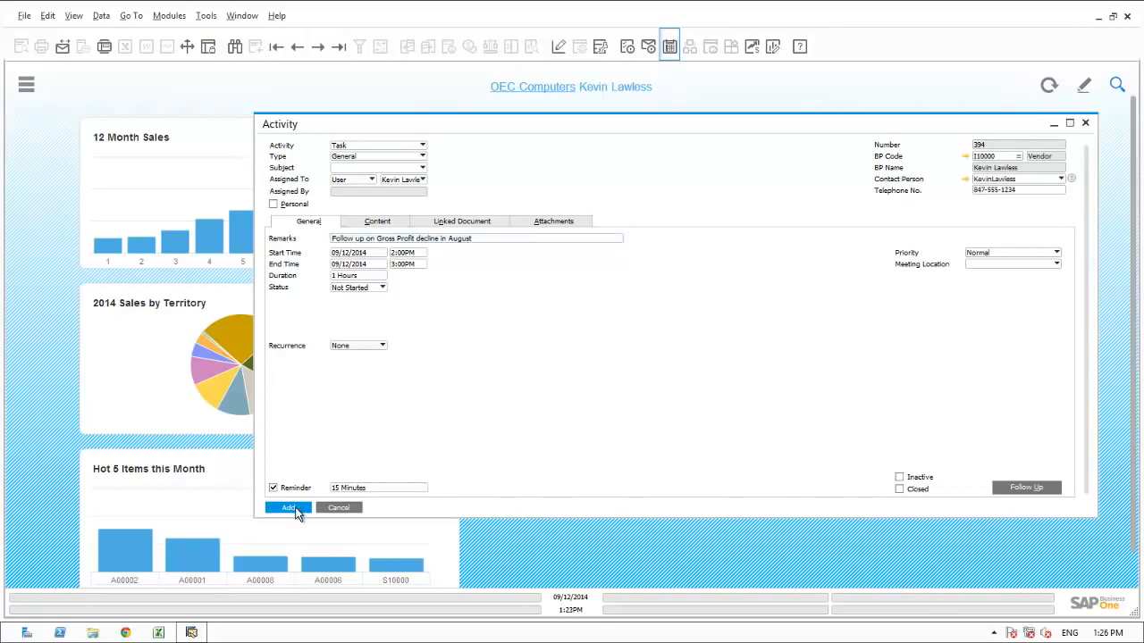
{"action": "left_click", "coordinate": [296, 508]}
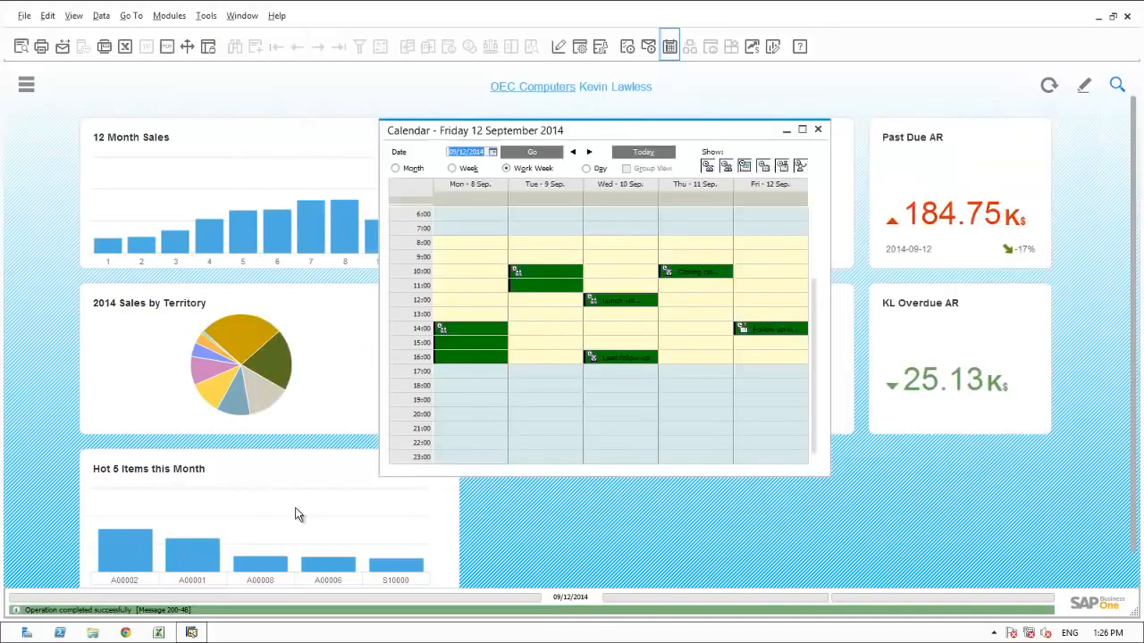
{"action": "left_click", "coordinate": [819, 131]}
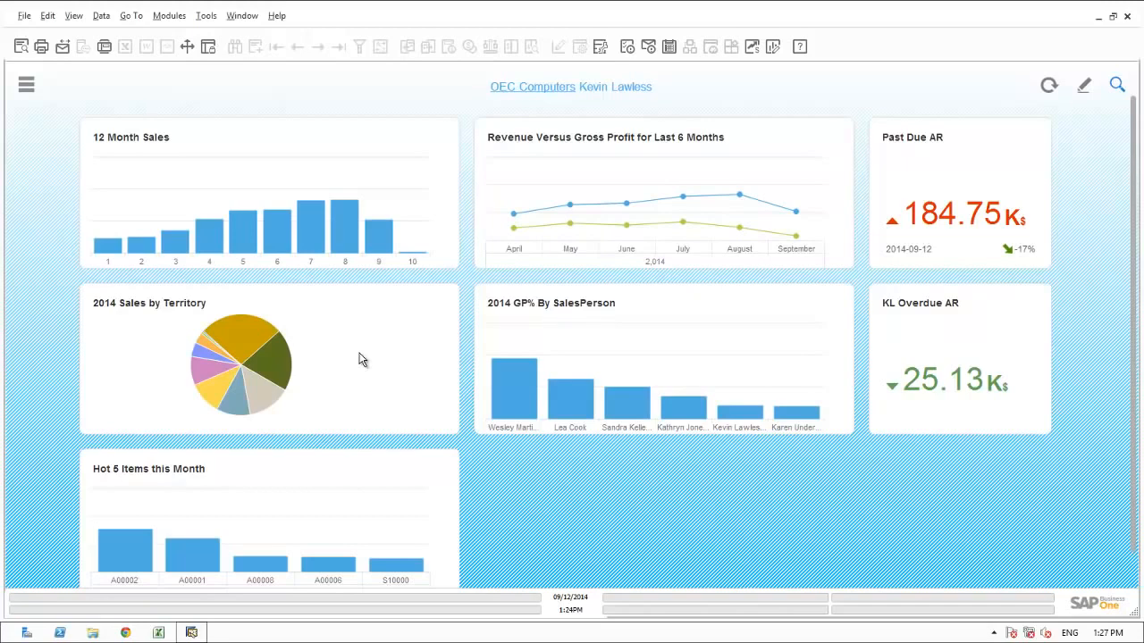
Step: Examine the dashboard's 2014 Sales by Territory chart, the Past Due AR and KL Overdue AR figures, and the Hot 5 Items this Month chart
{"action": "mouse_move", "coordinate": [262, 398]}
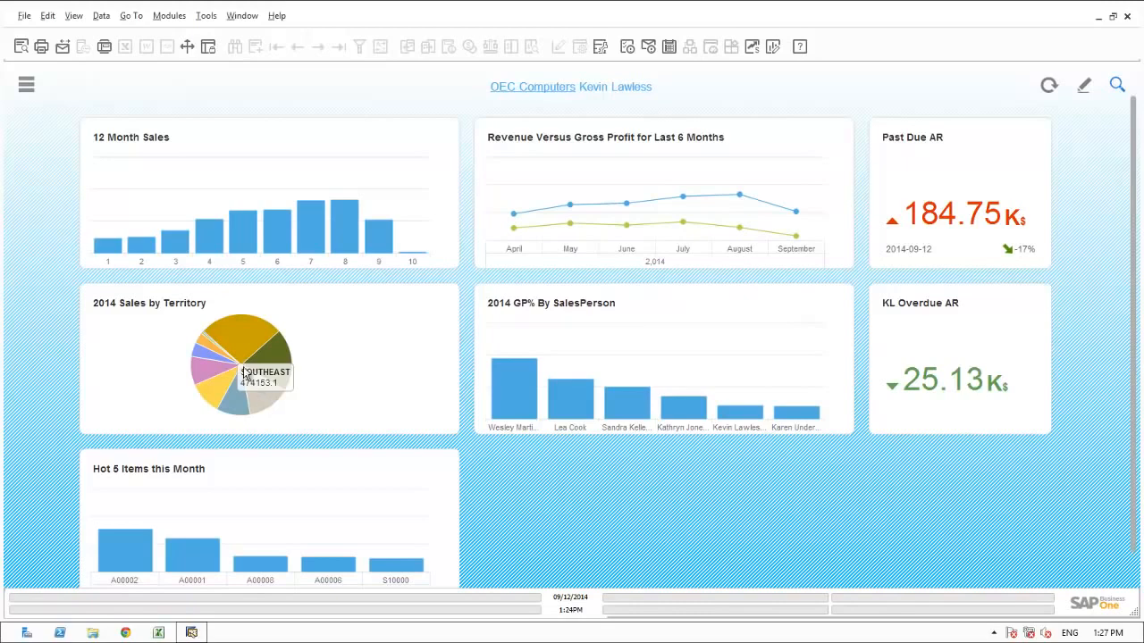
{"action": "mouse_move", "coordinate": [239, 348]}
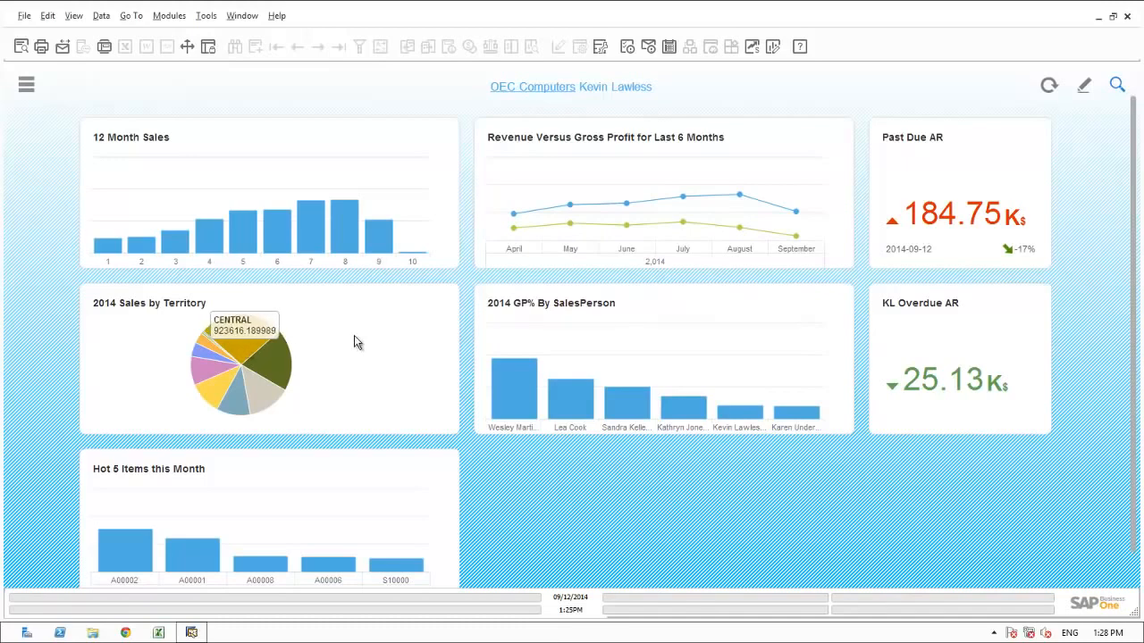
{"action": "mouse_move", "coordinate": [931, 231]}
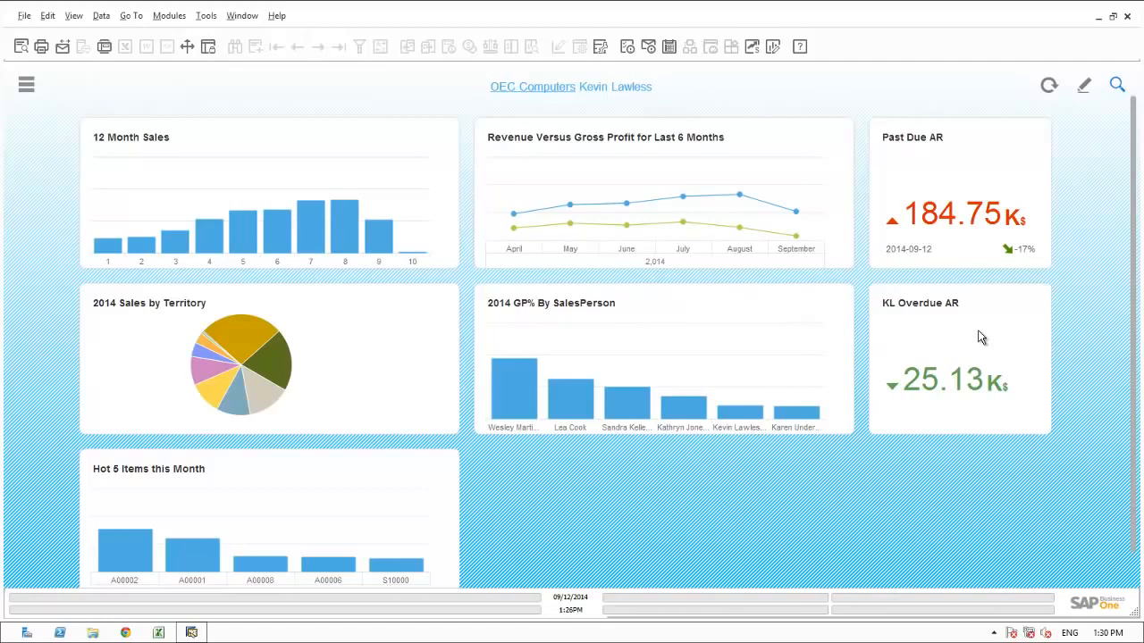
{"action": "mouse_move", "coordinate": [955, 377]}
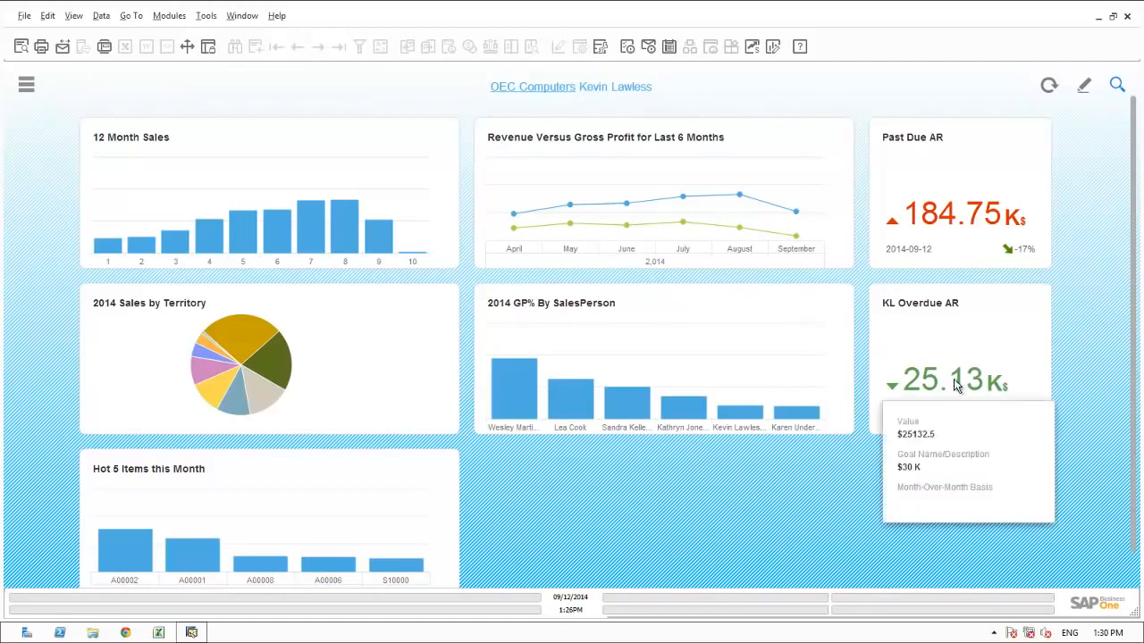
{"action": "scroll", "coordinate": [1133, 574], "scroll_direction": "down", "scroll_amount": 2}
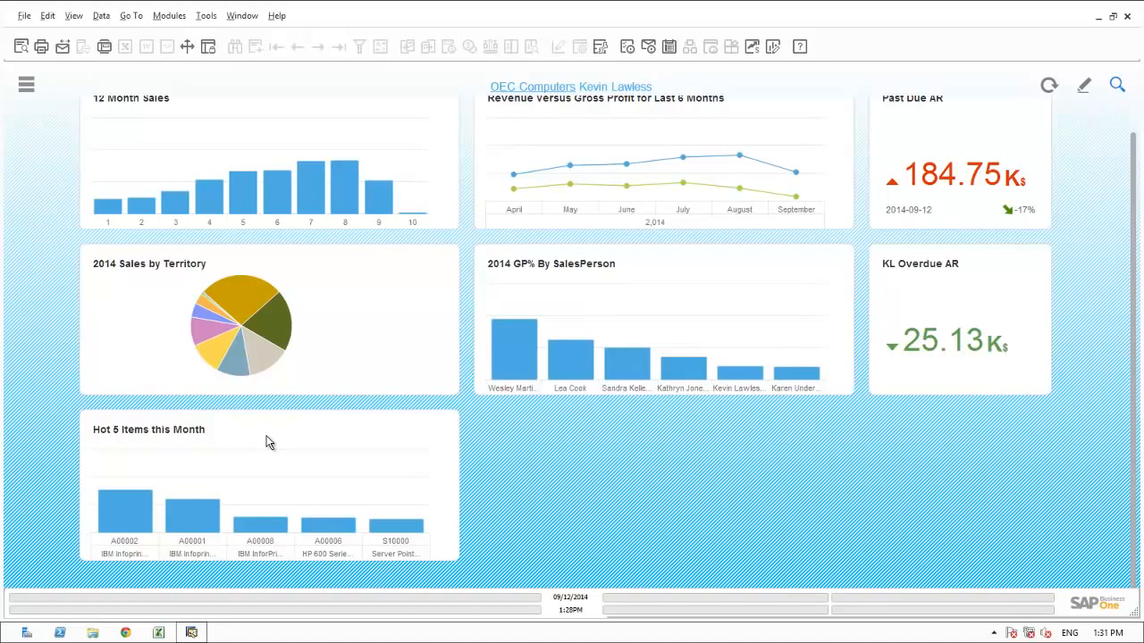
{"action": "scroll", "coordinate": [268, 442], "scroll_direction": "up", "scroll_amount": 1}
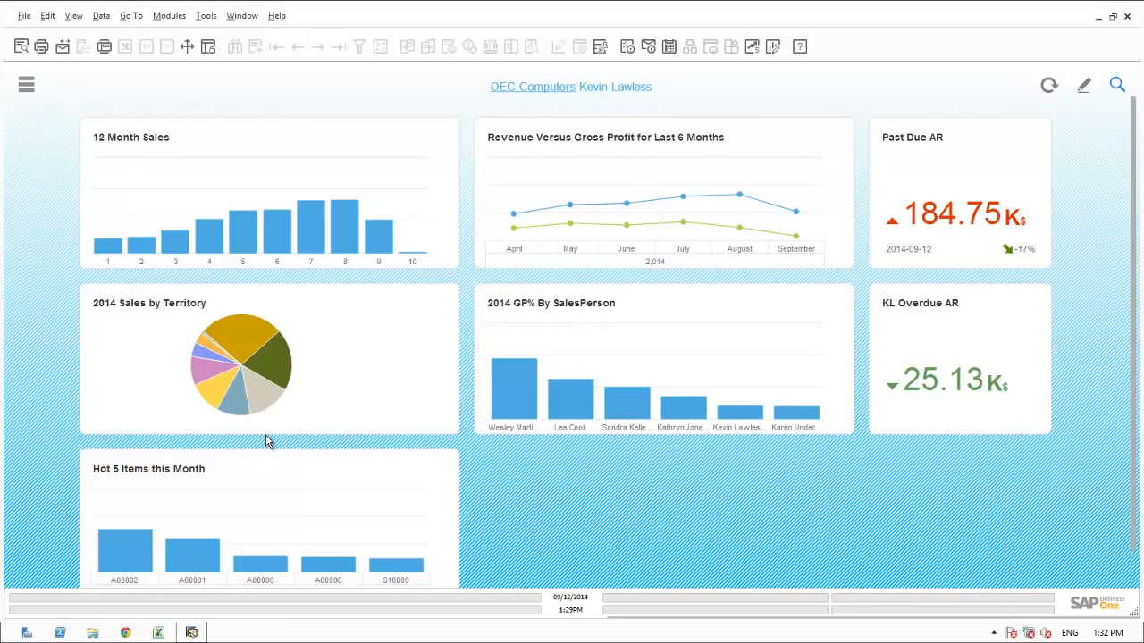
Step: Look up "forecast" in the main menu and run the Opportunities Forecast Report, filtered by Main Sales Emp. and Dates and grouped by Territory
{"action": "left_click", "coordinate": [25, 84]}
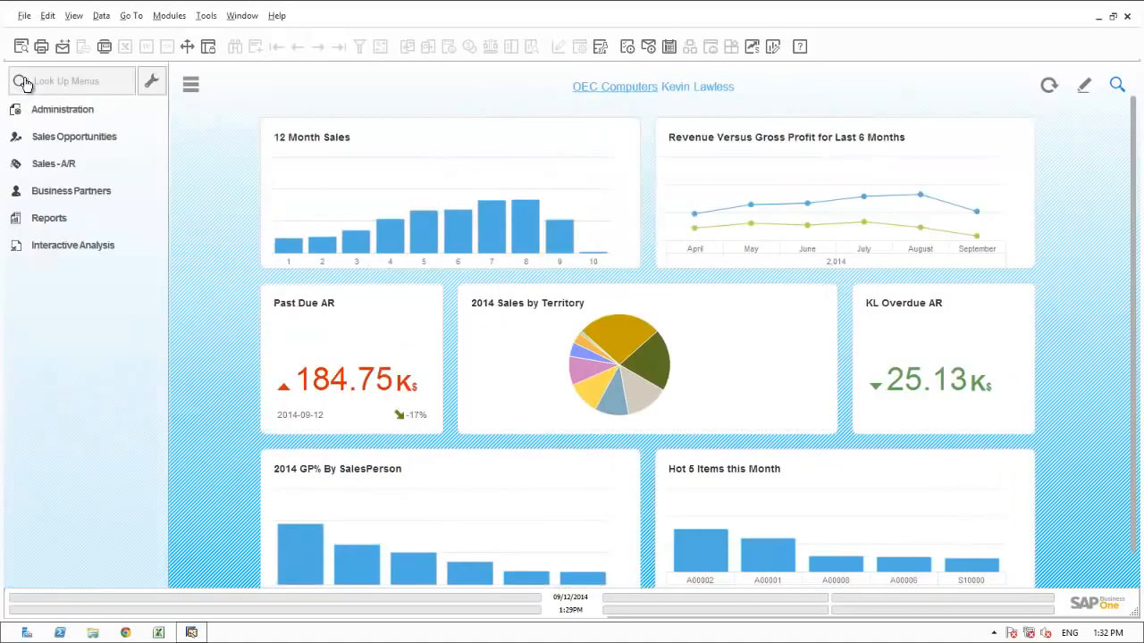
{"action": "left_click", "coordinate": [45, 78]}
{"action": "type", "text": "forecast"}
{"action": "left_click", "coordinate": [85, 160]}
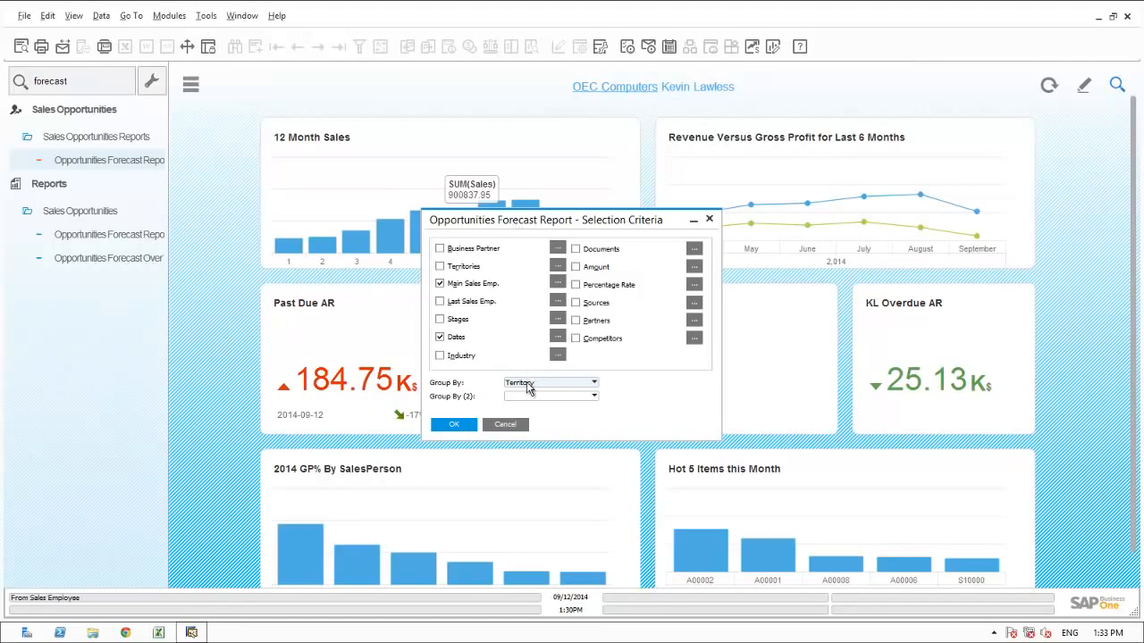
{"action": "left_click", "coordinate": [455, 425]}
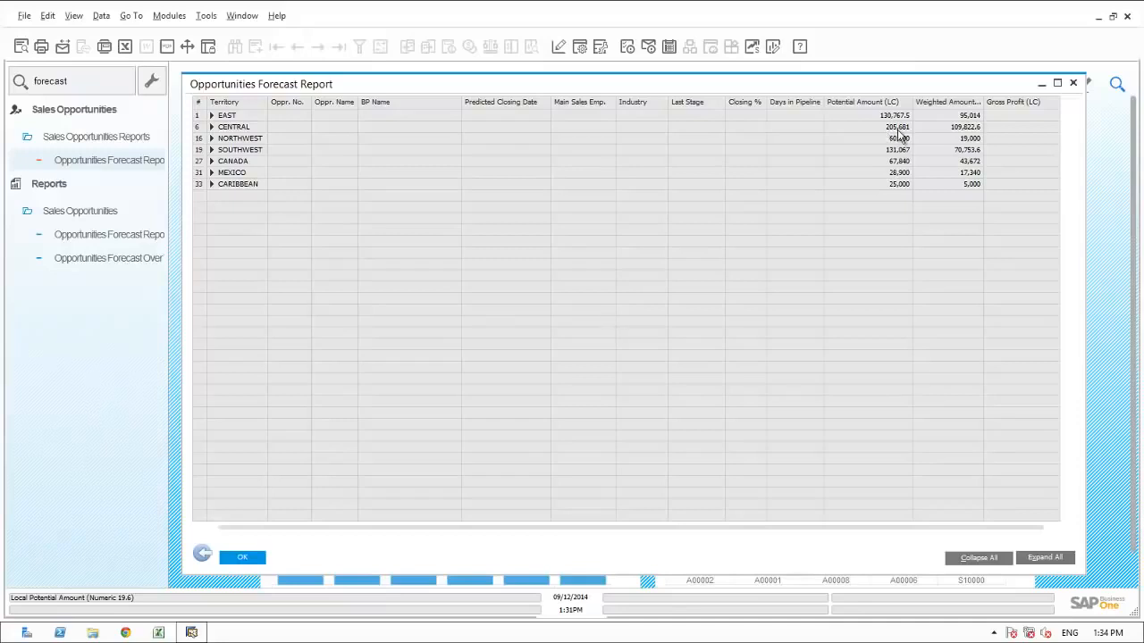
Step: Expand all territories in the Opportunities Forecast Report to review the individual opportunities, closing the report and its selection criteria when done
{"action": "left_click", "coordinate": [1037, 562]}
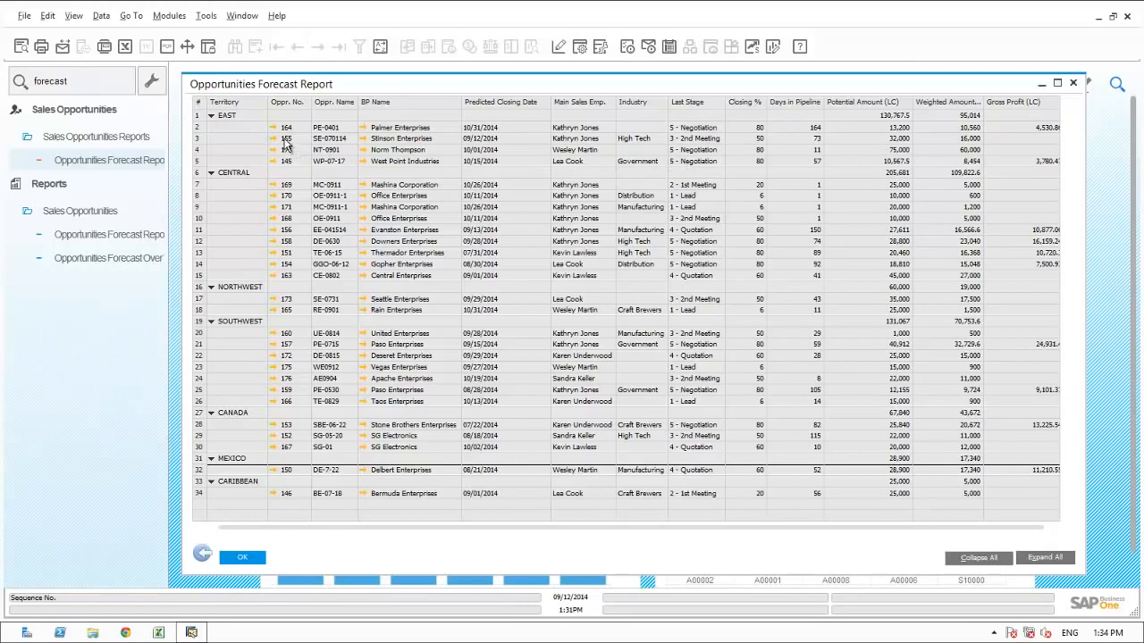
{"action": "left_click", "coordinate": [205, 554]}
{"action": "left_click", "coordinate": [505, 425]}
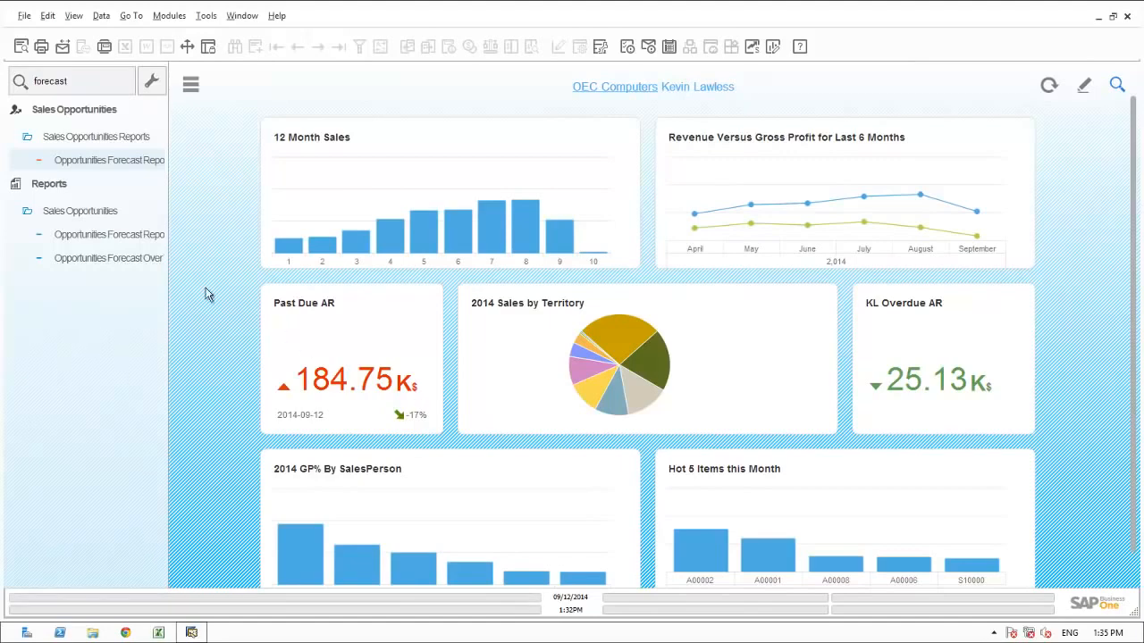
Step: Look up "stage" in the main menu and open the Stage Analysis report from Sales Opportunities Reports
{"action": "left_click", "coordinate": [76, 81]}
{"action": "double_click", "coordinate": [76, 81]}
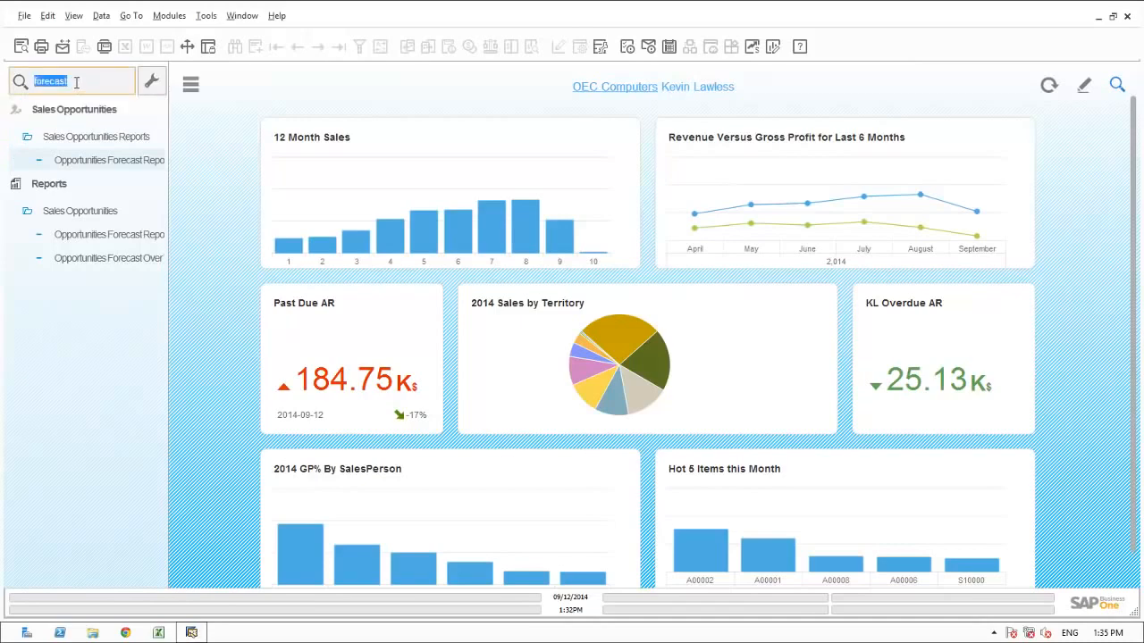
{"action": "type", "text": "stage"}
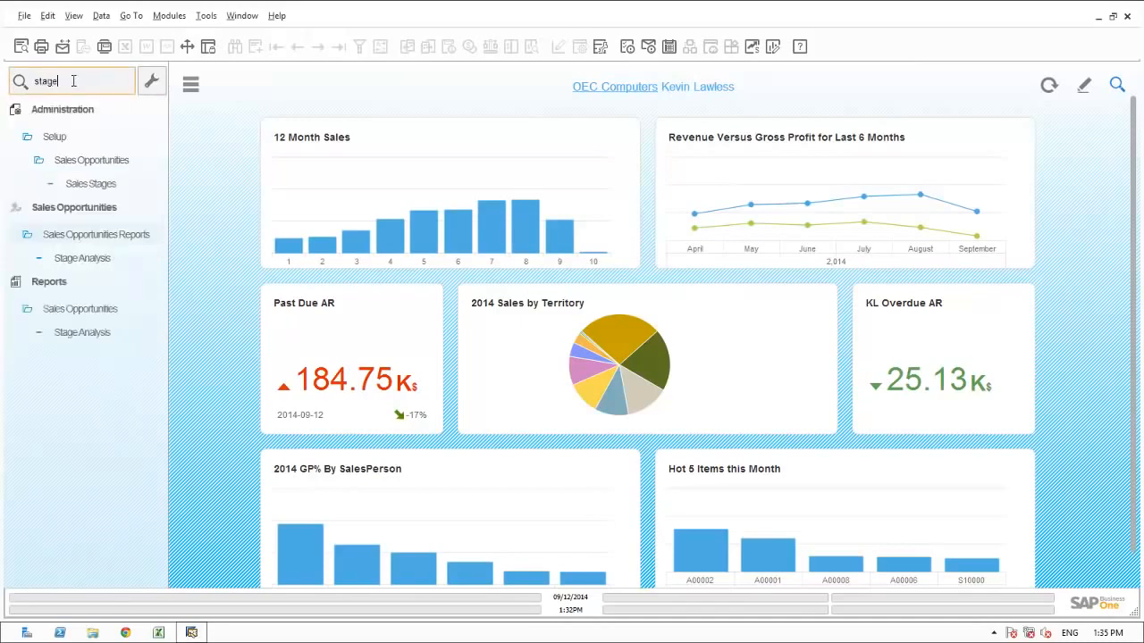
{"action": "left_click", "coordinate": [91, 259]}
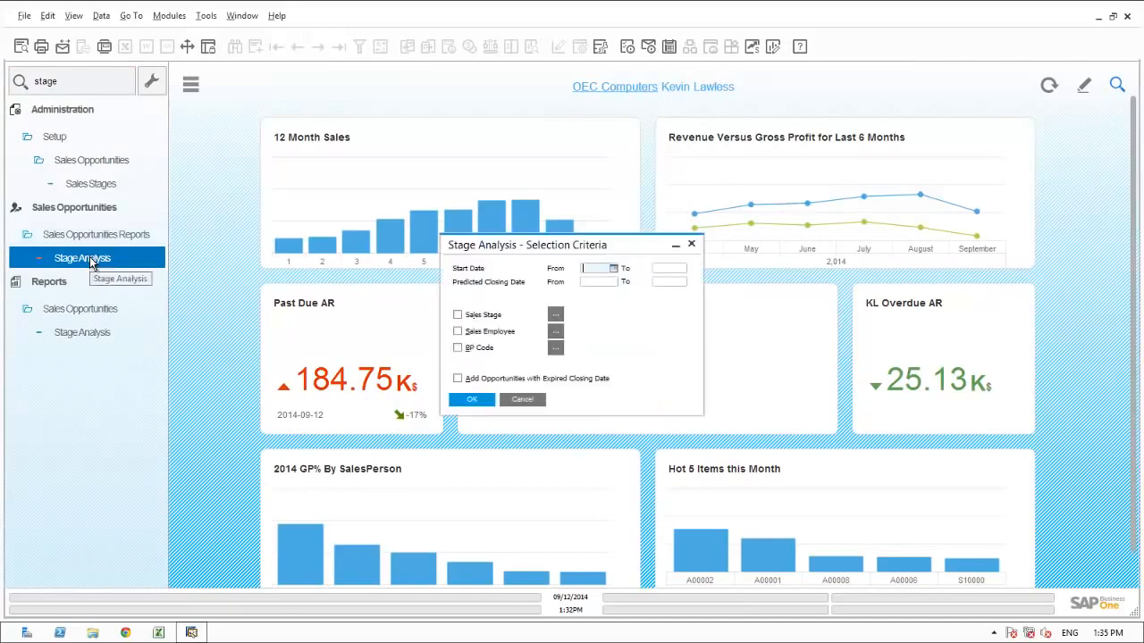
Step: Run the Stage Analysis for start dates from 01/01/2014 to 09/12/2014 with the Sales Employee selection enabled
{"action": "type", "text": "0101"}
{"action": "key", "text": "Tab"}
{"action": "key", "text": "Tab"}
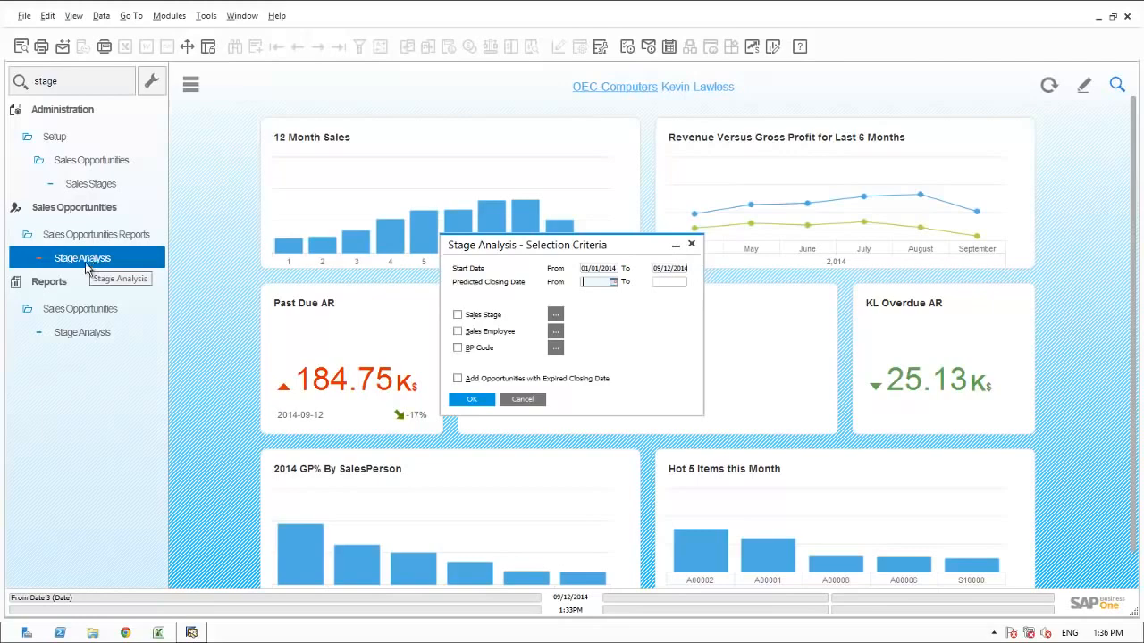
{"action": "left_click", "coordinate": [458, 332]}
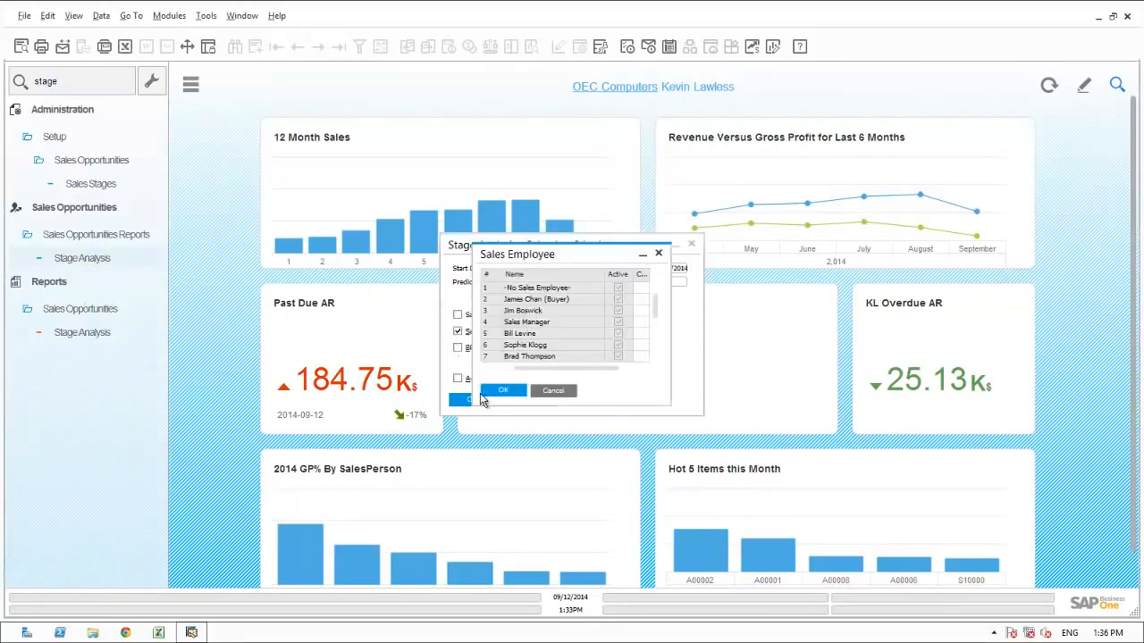
{"action": "left_click", "coordinate": [497, 393]}
{"action": "left_click", "coordinate": [466, 401]}
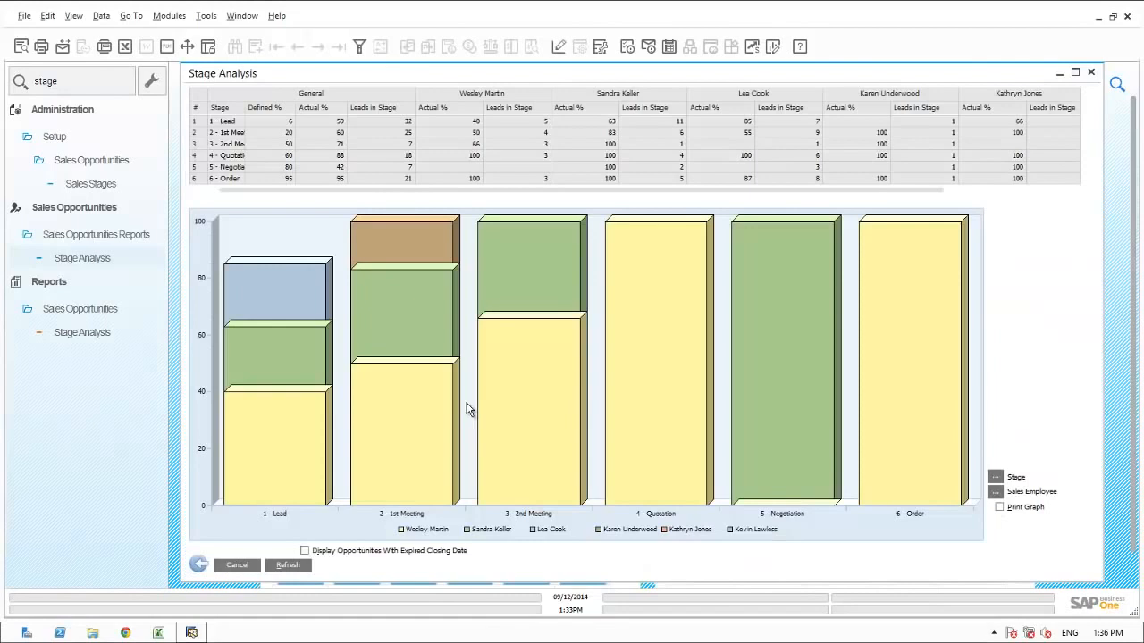
Step: Examine the maximized Stage Analysis table and graph, closing all windows and clearing the menu search when done
{"action": "left_click", "coordinate": [1075, 73]}
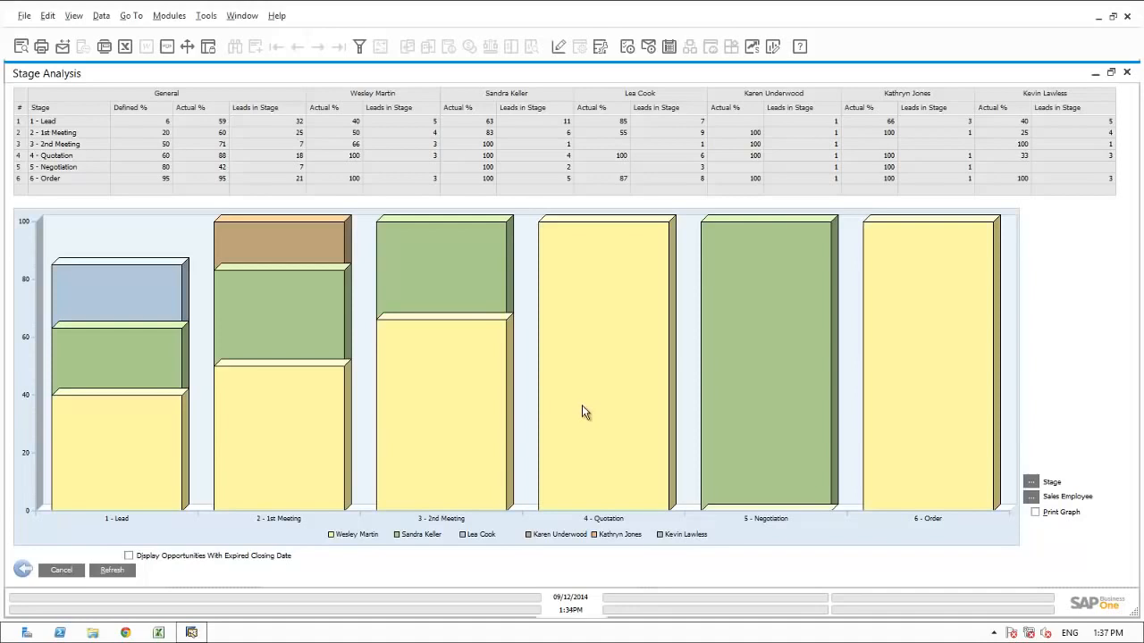
{"action": "left_click", "coordinate": [251, 16]}
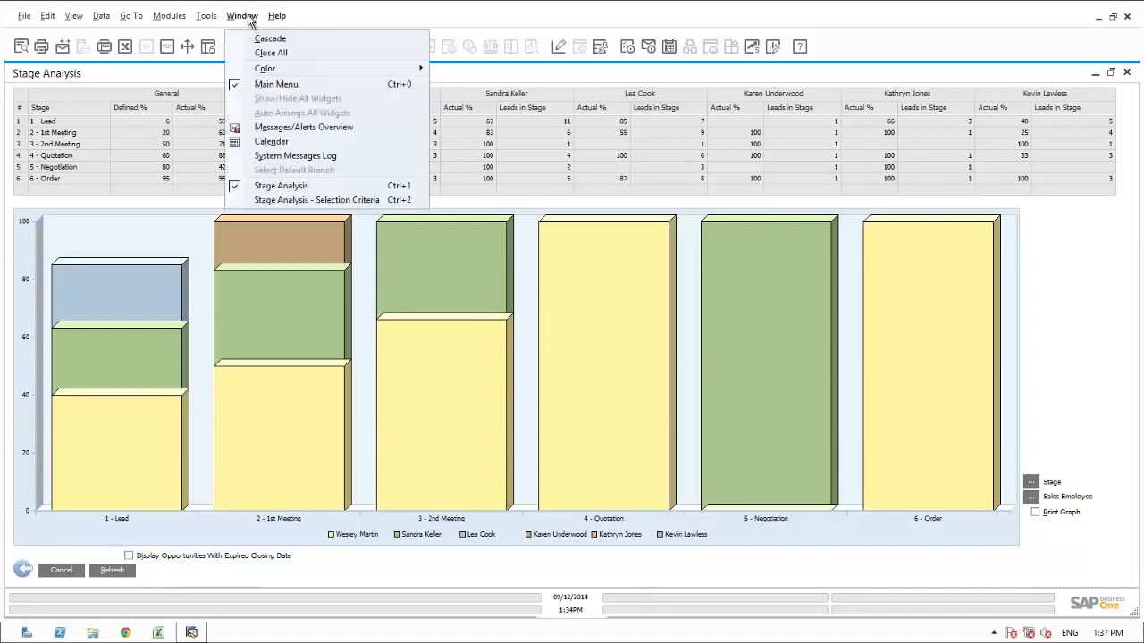
{"action": "left_click", "coordinate": [261, 54]}
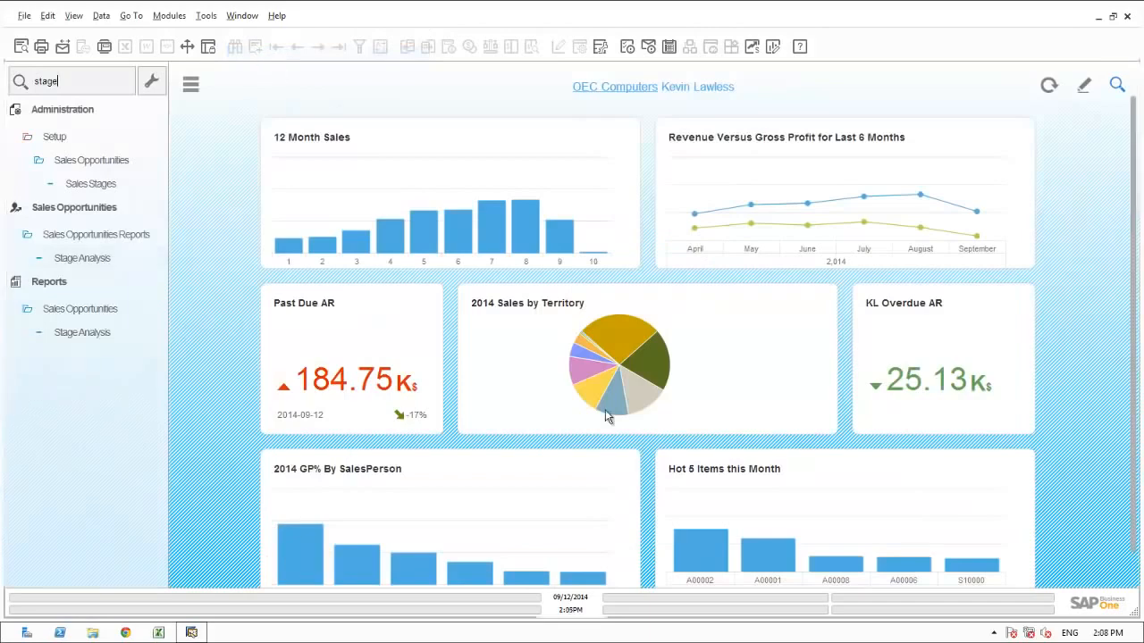
{"action": "left_click", "coordinate": [77, 81]}
{"action": "key", "text": "BackSpace"}
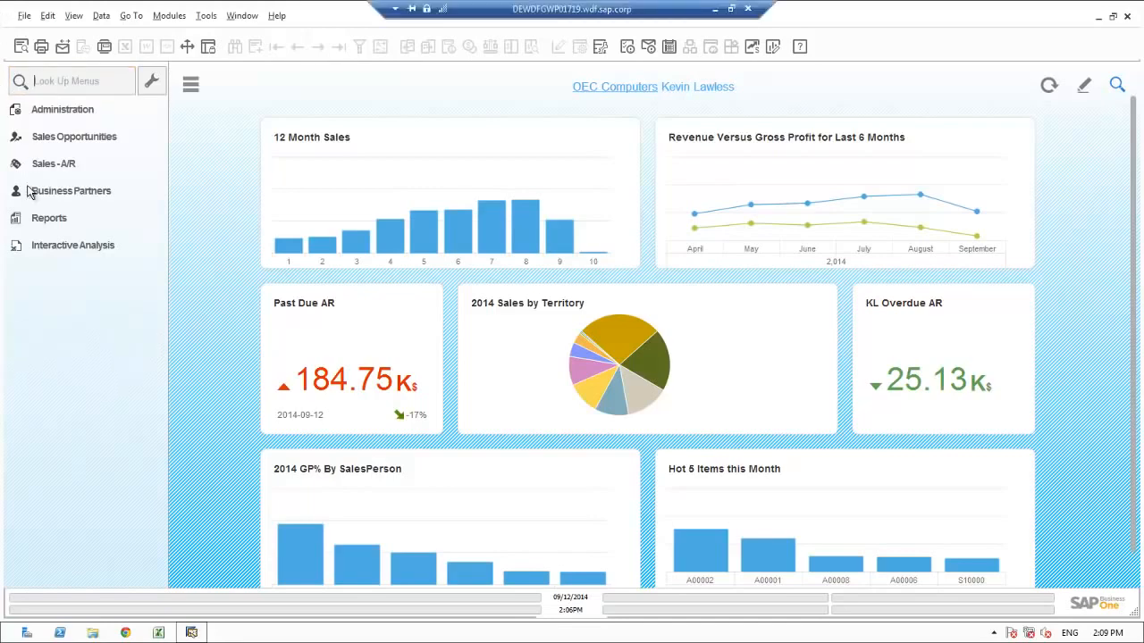
Step: Switch to the pivot workbook in Excel, show Revenue (Local Currency) by Customer Hierarchy, and expand the Craft Brewers group
{"action": "left_click", "coordinate": [44, 245]}
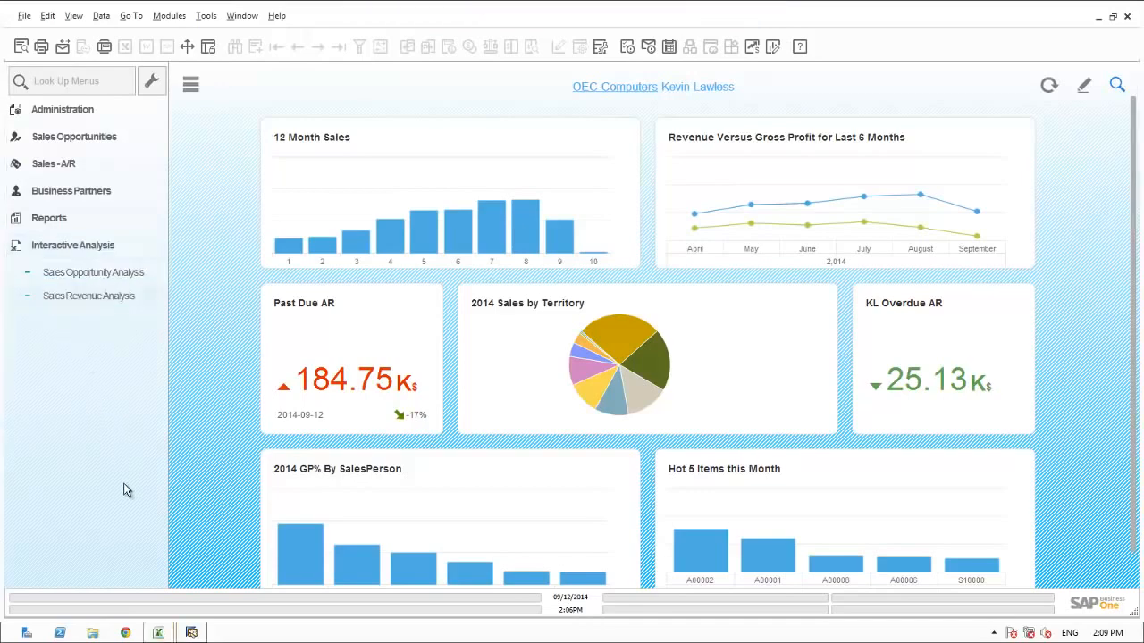
{"action": "left_click", "coordinate": [158, 632]}
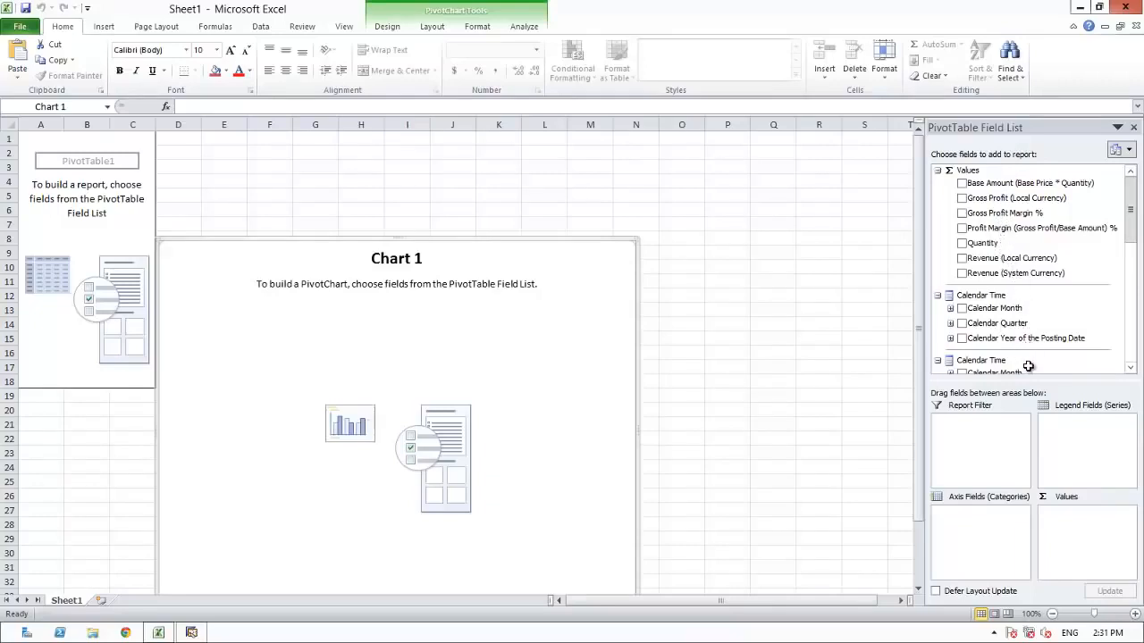
{"action": "left_click", "coordinate": [961, 258]}
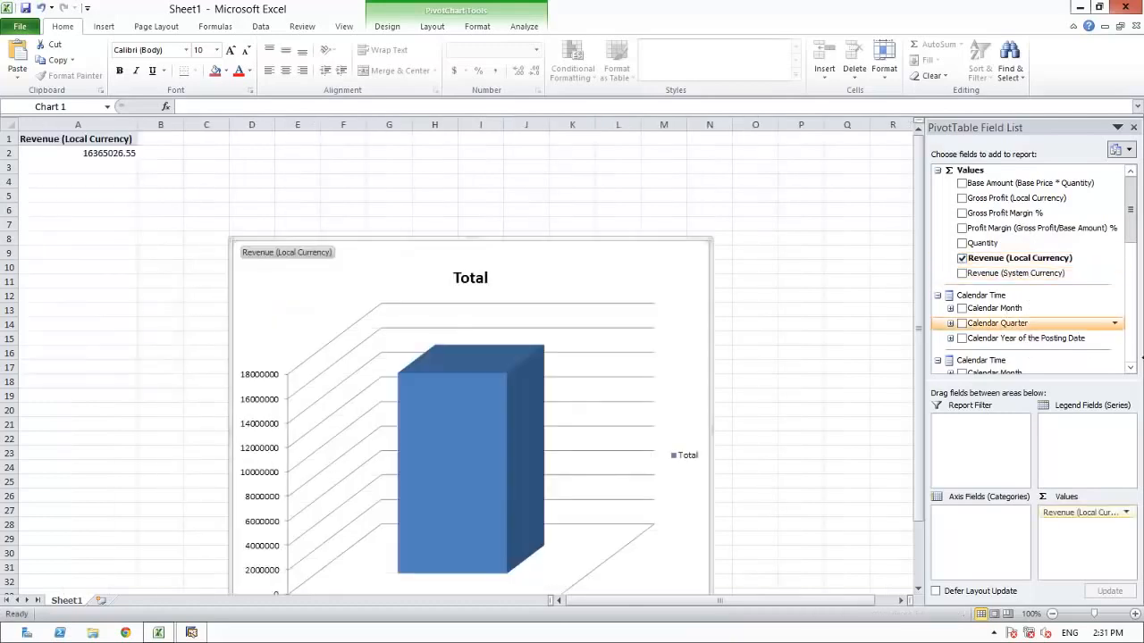
{"action": "left_click", "coordinate": [1130, 358]}
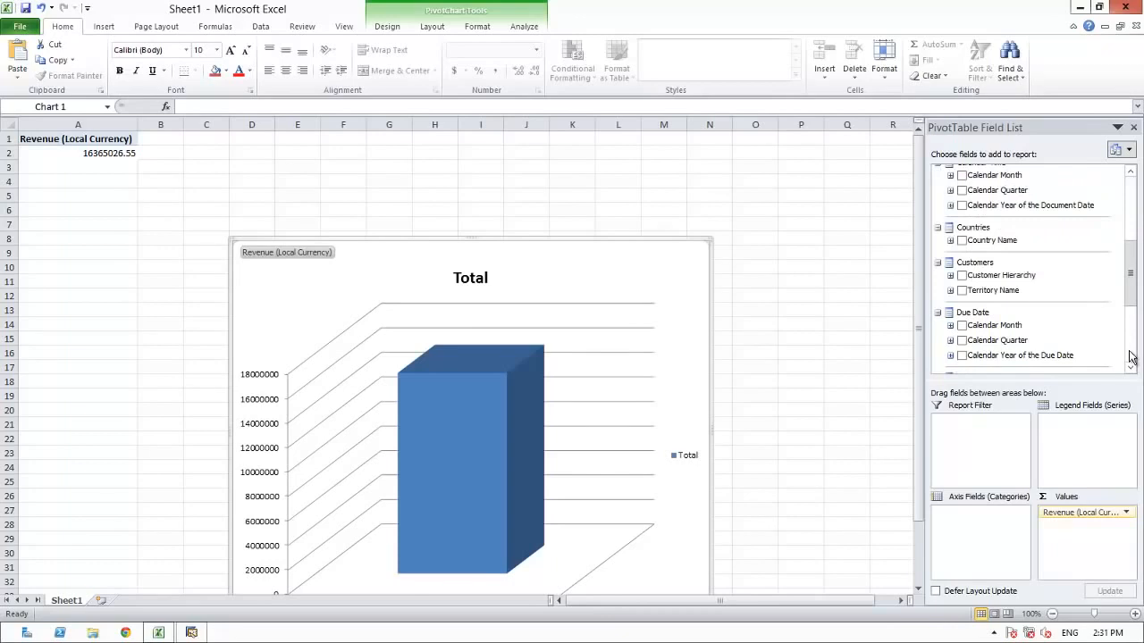
{"action": "left_click", "coordinate": [962, 277]}
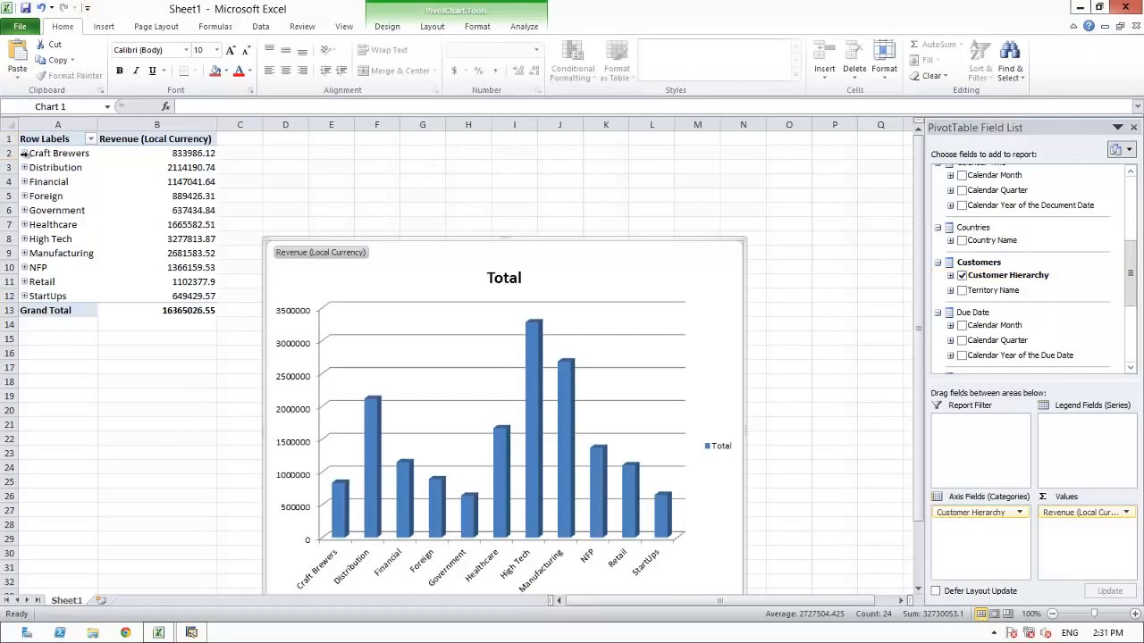
{"action": "left_click", "coordinate": [24, 153]}
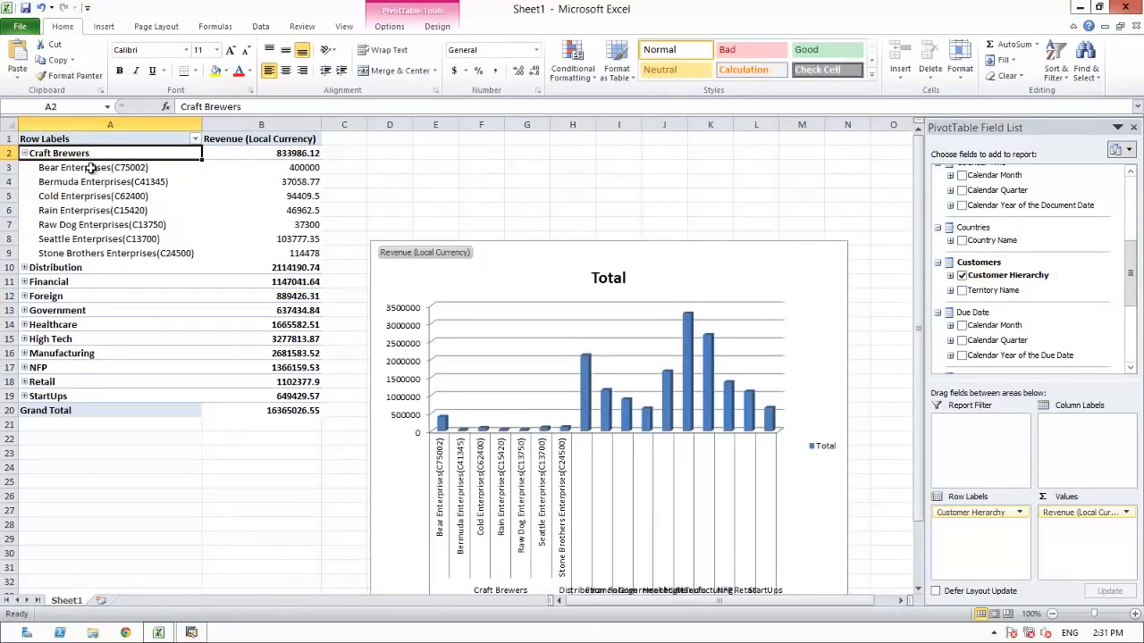
Step: Add Sales Employee Name to the pivot table as column labels and move the chart below the table
{"action": "left_click", "coordinate": [1131, 337]}
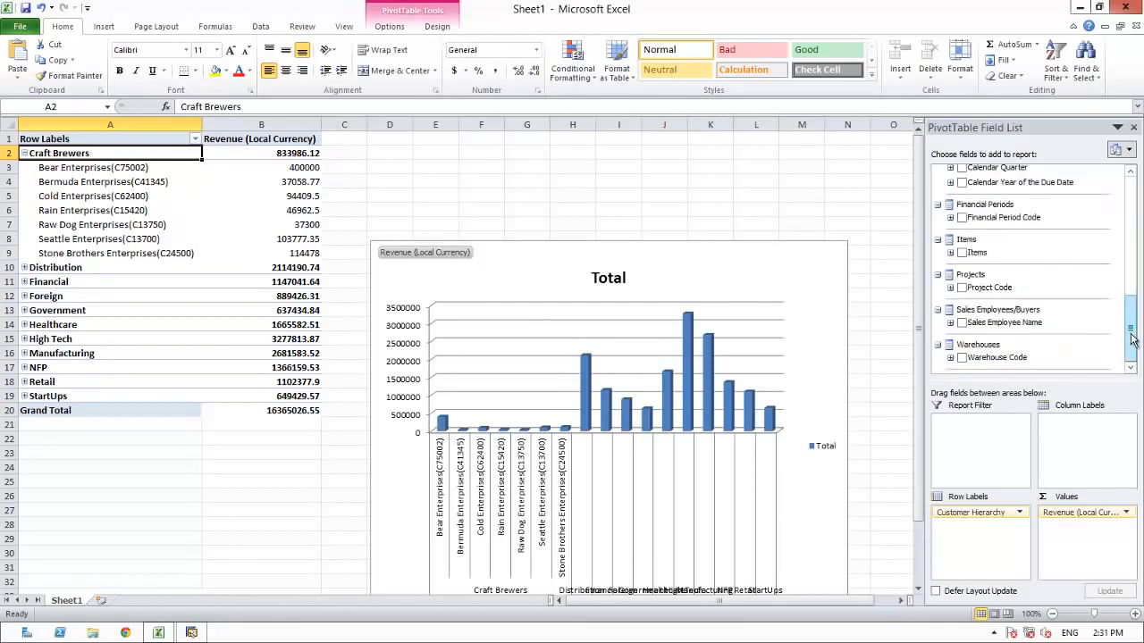
{"action": "left_click", "coordinate": [961, 323]}
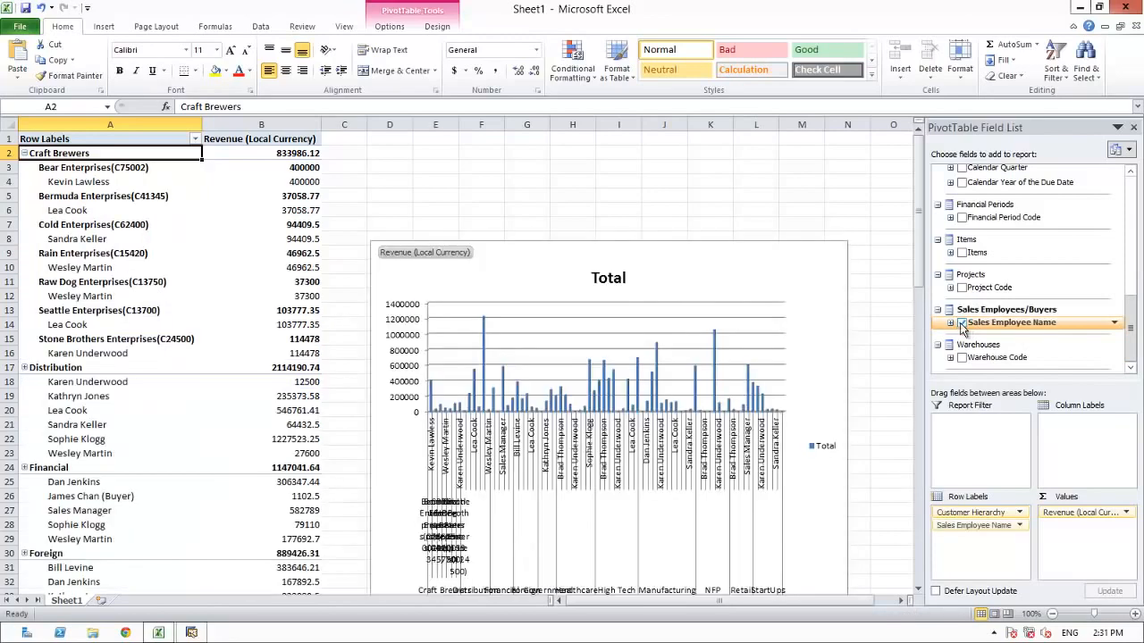
{"action": "mouse_move", "coordinate": [268, 220]}
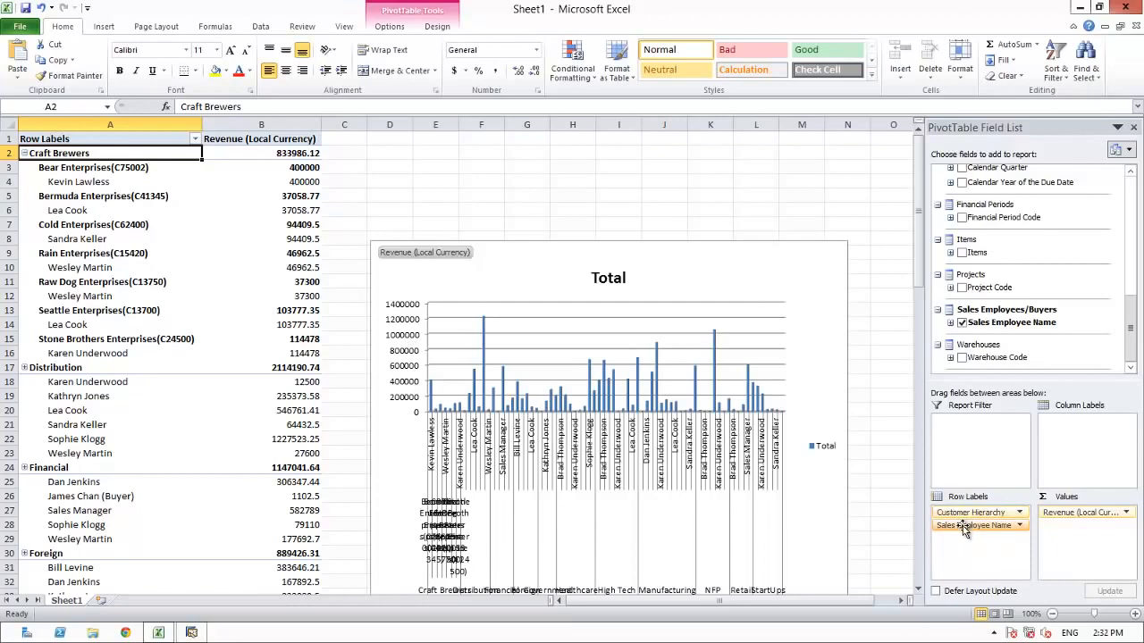
{"action": "left_click_drag", "start_coordinate": [963, 529], "coordinate": [1066, 426]}
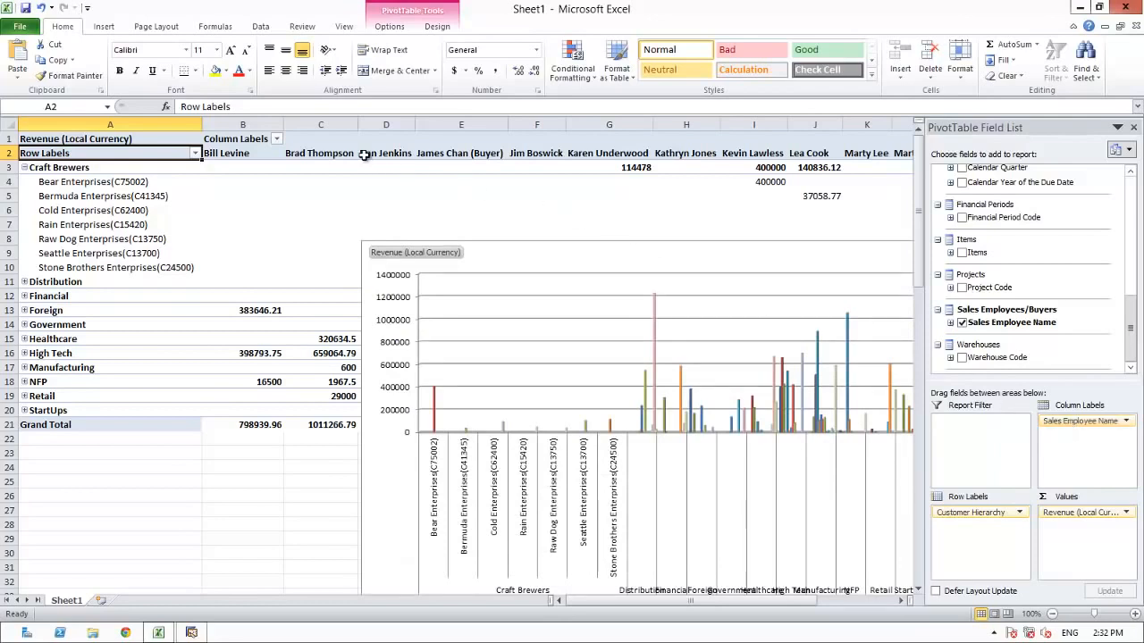
{"action": "left_click_drag", "start_coordinate": [726, 241], "coordinate": [401, 451]}
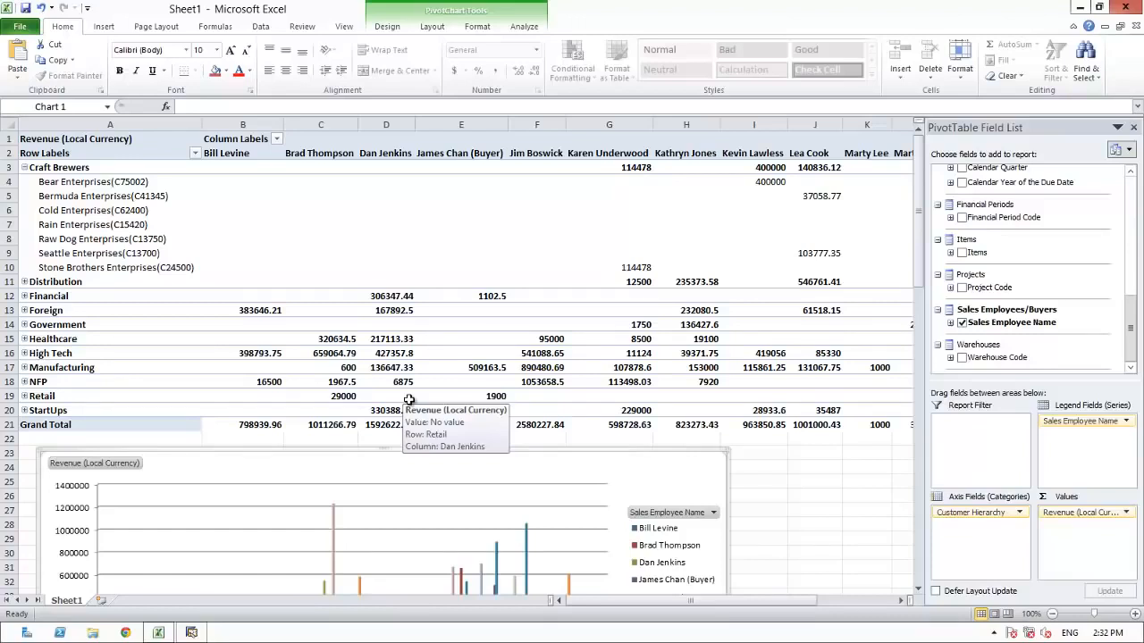
Step: Add Calendar Year of the Document Date as a report filter limited to 2014, and collapse the Craft Brewers group
{"action": "left_click", "coordinate": [1130, 209]}
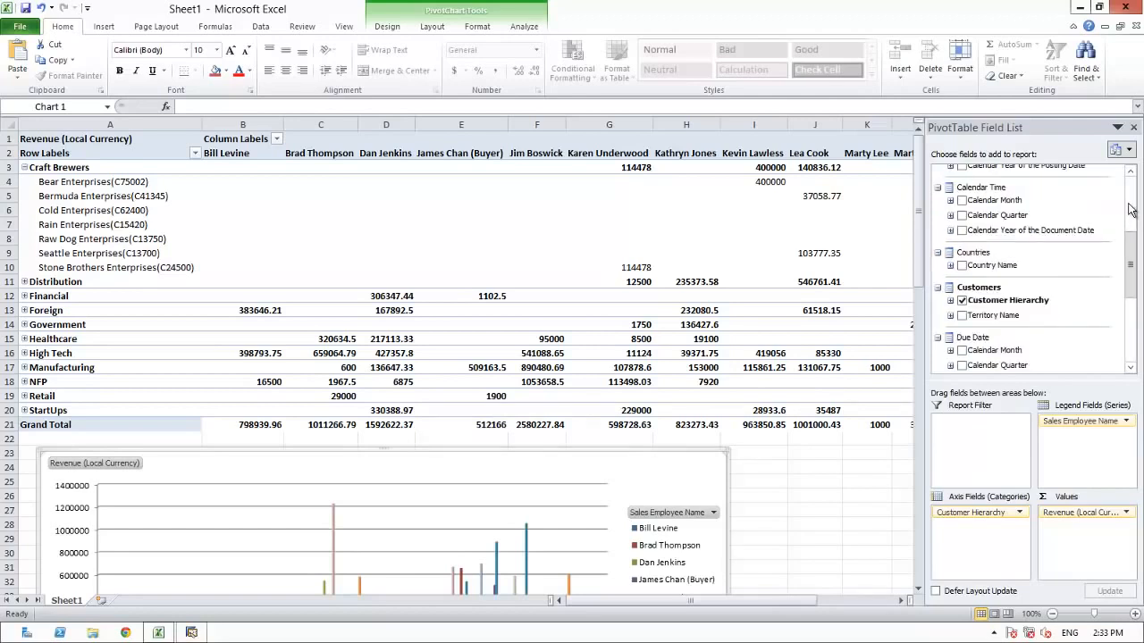
{"action": "left_click_drag", "start_coordinate": [1007, 234], "coordinate": [980, 449]}
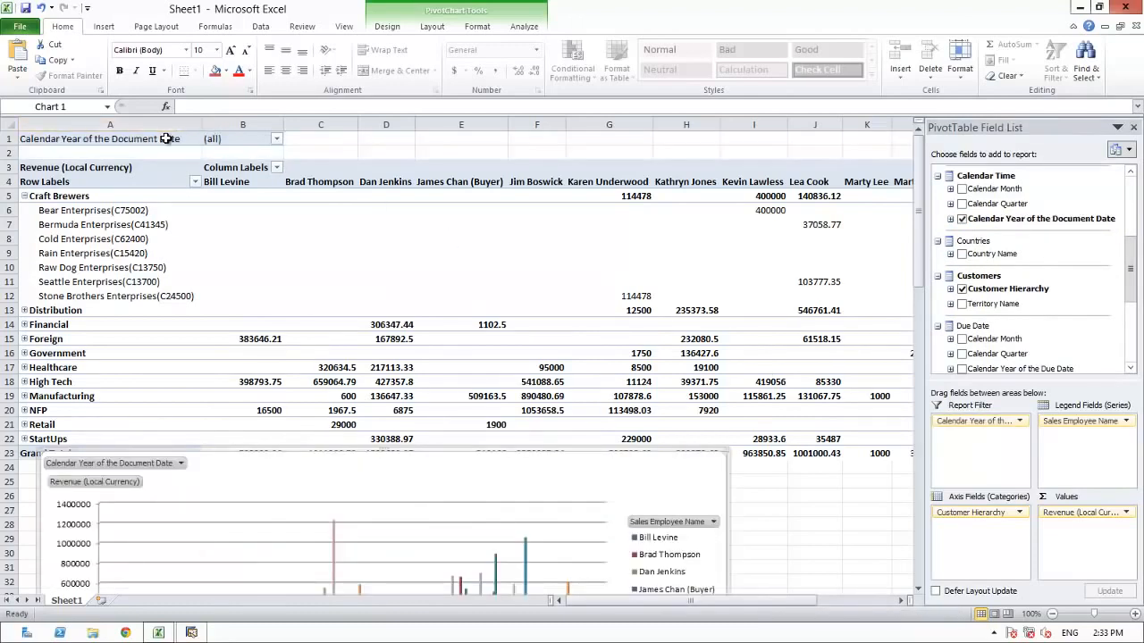
{"action": "left_click", "coordinate": [276, 138]}
{"action": "left_click", "coordinate": [119, 300]}
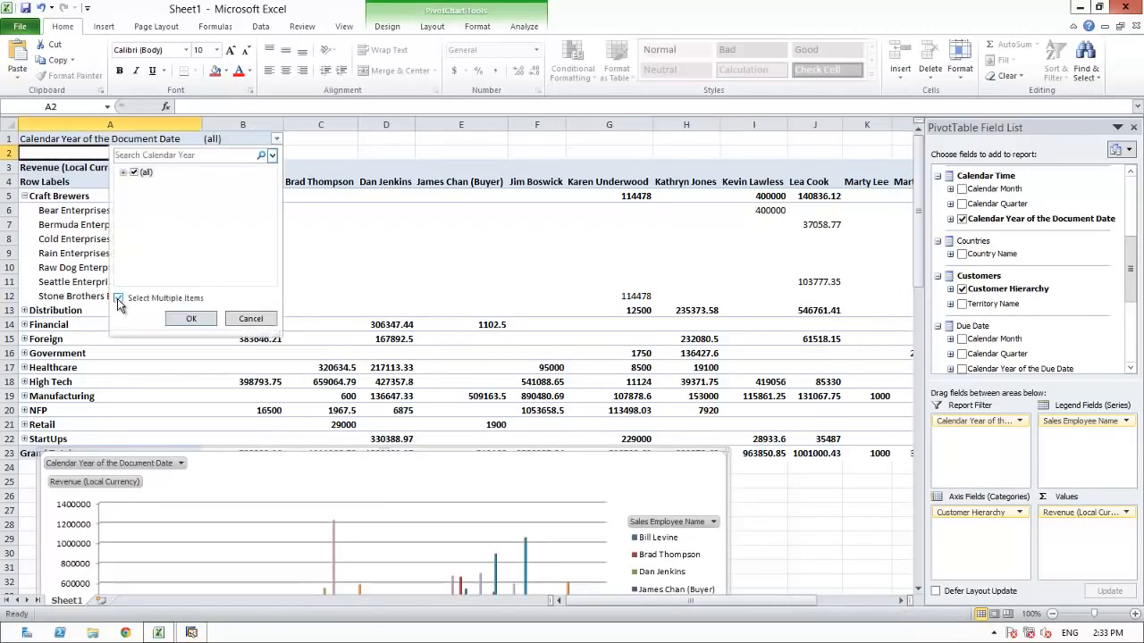
{"action": "left_click", "coordinate": [122, 174]}
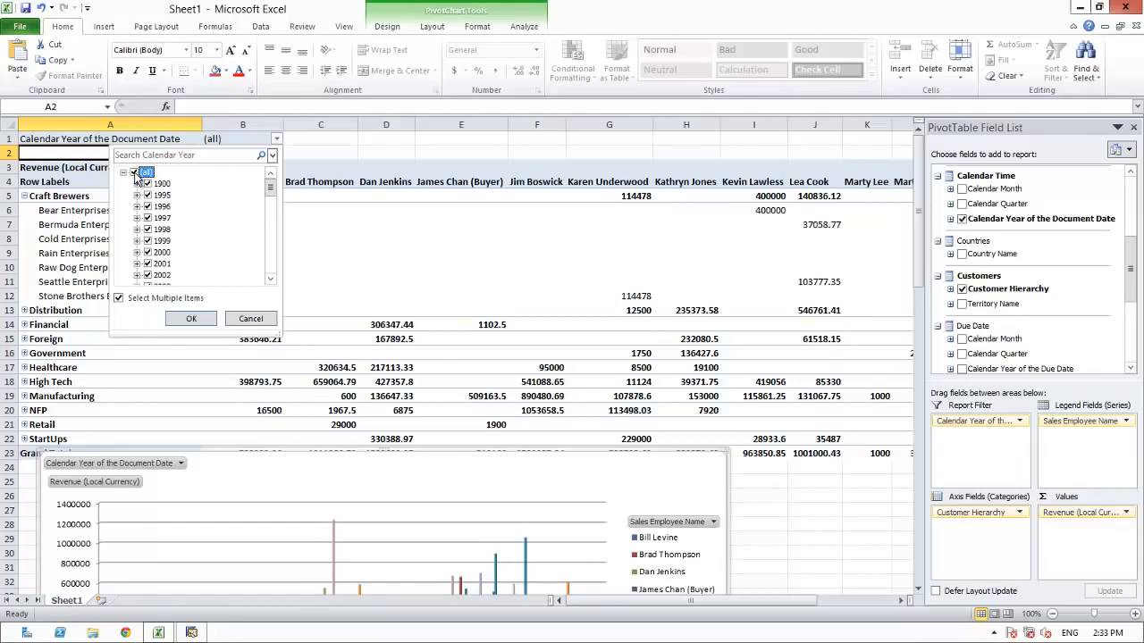
{"action": "left_click", "coordinate": [134, 173]}
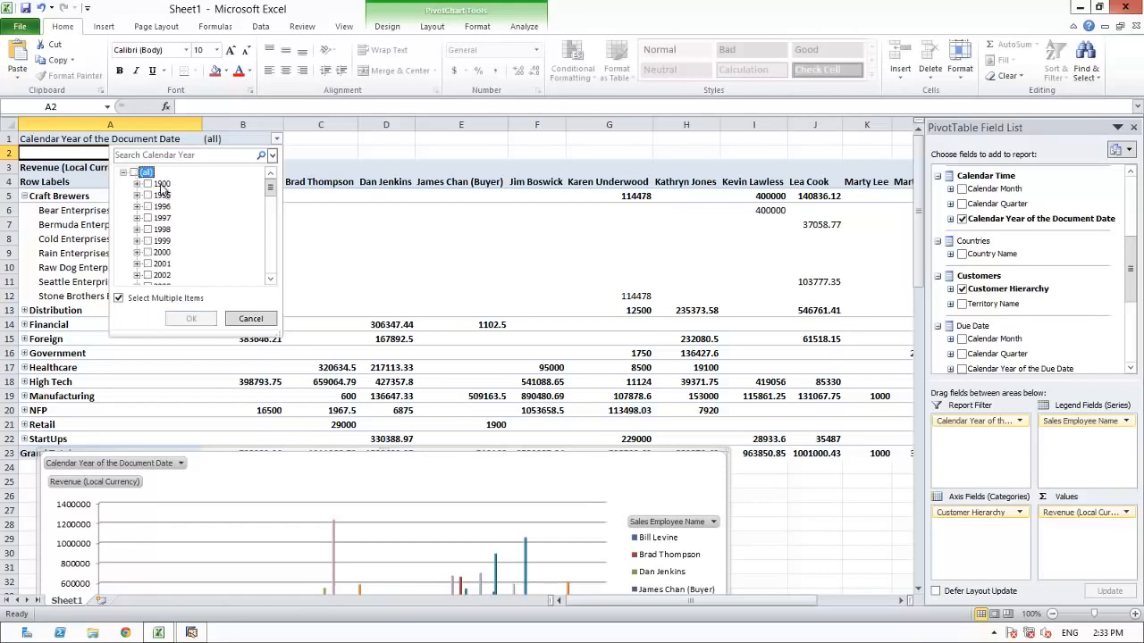
{"action": "left_click", "coordinate": [273, 233]}
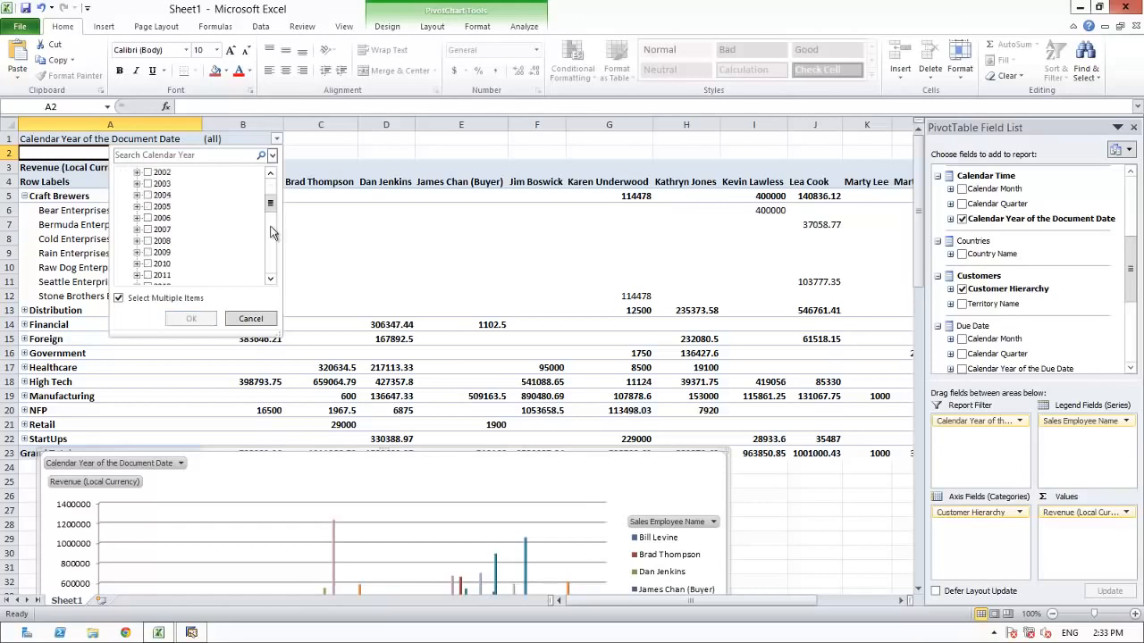
{"action": "left_click", "coordinate": [274, 232]}
{"action": "left_click", "coordinate": [149, 206]}
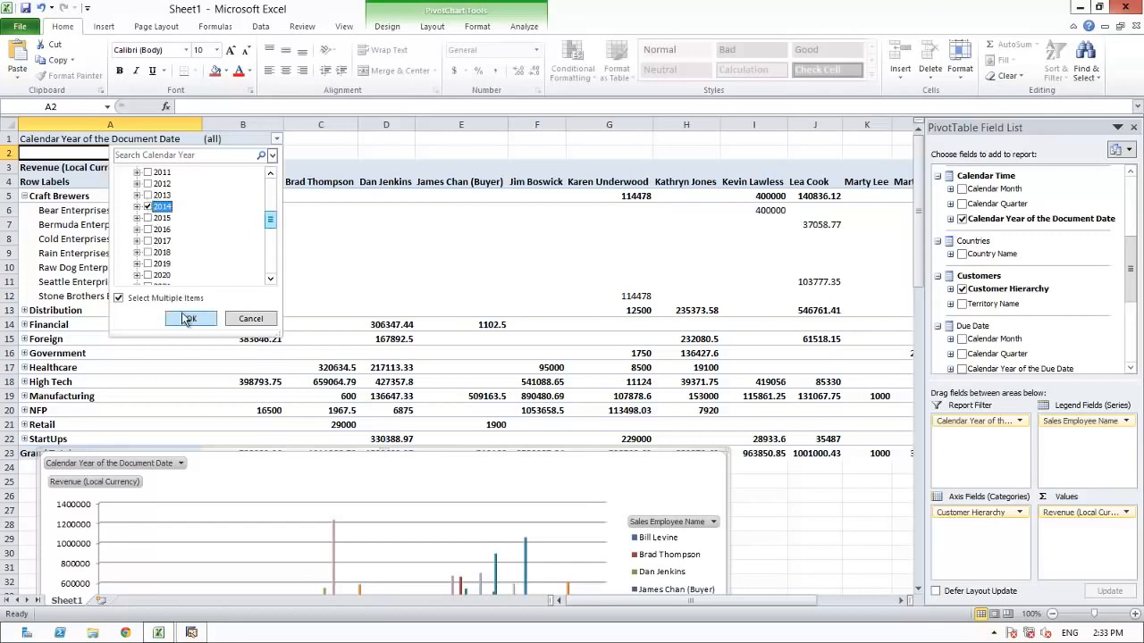
{"action": "left_click", "coordinate": [186, 319]}
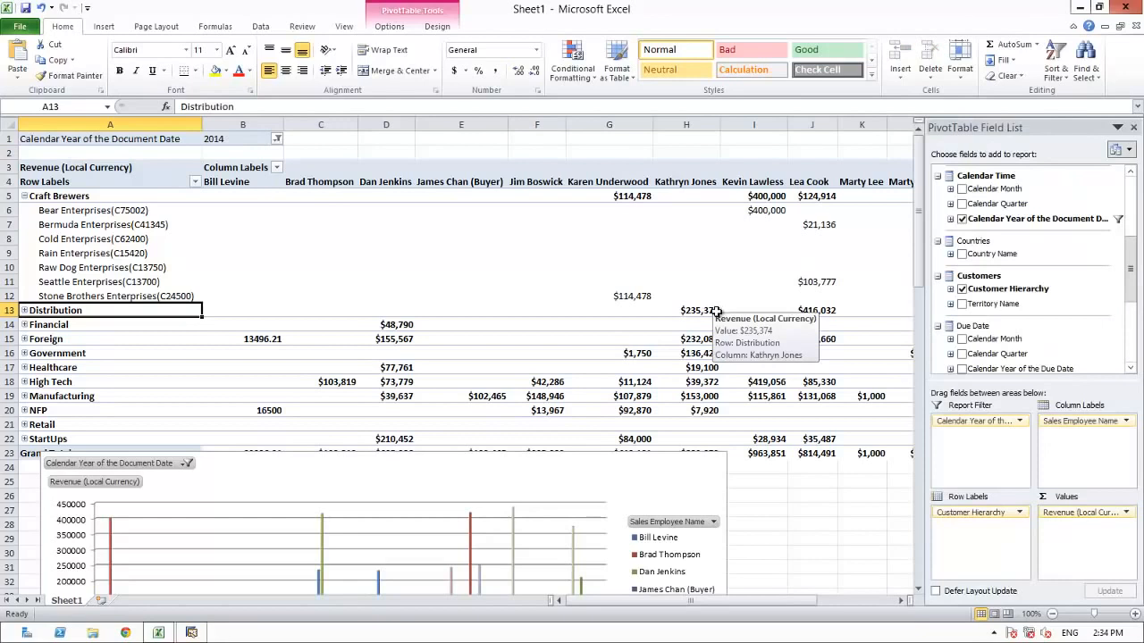
{"action": "left_click", "coordinate": [24, 195]}
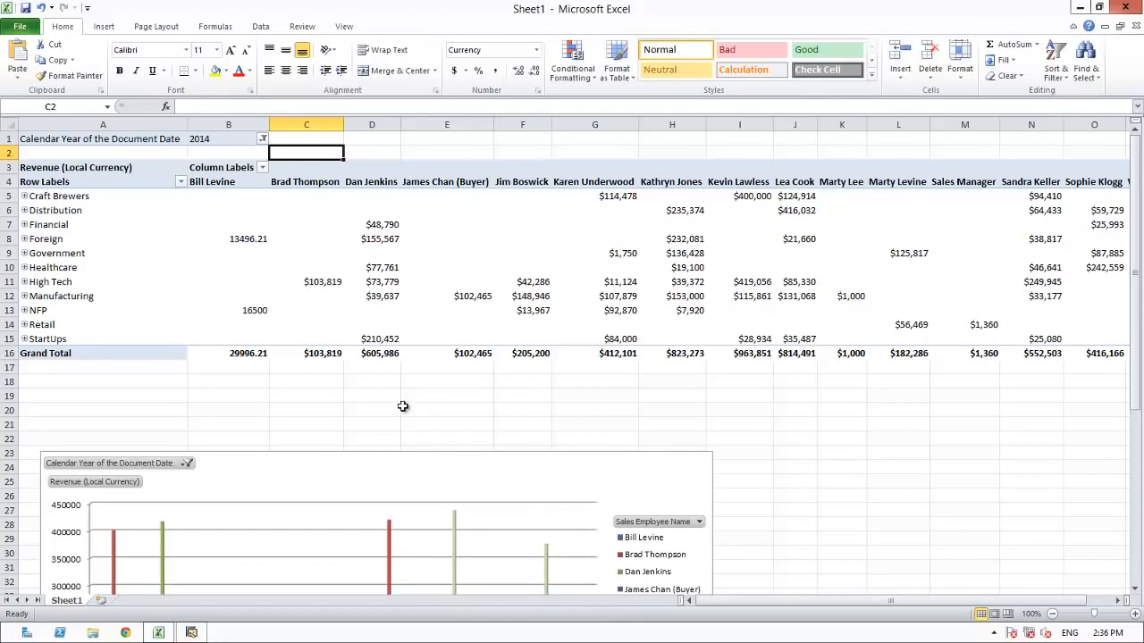
Step: Send the workbook as an e-mail attachment to Executive Team
{"action": "left_click", "coordinate": [18, 27]}
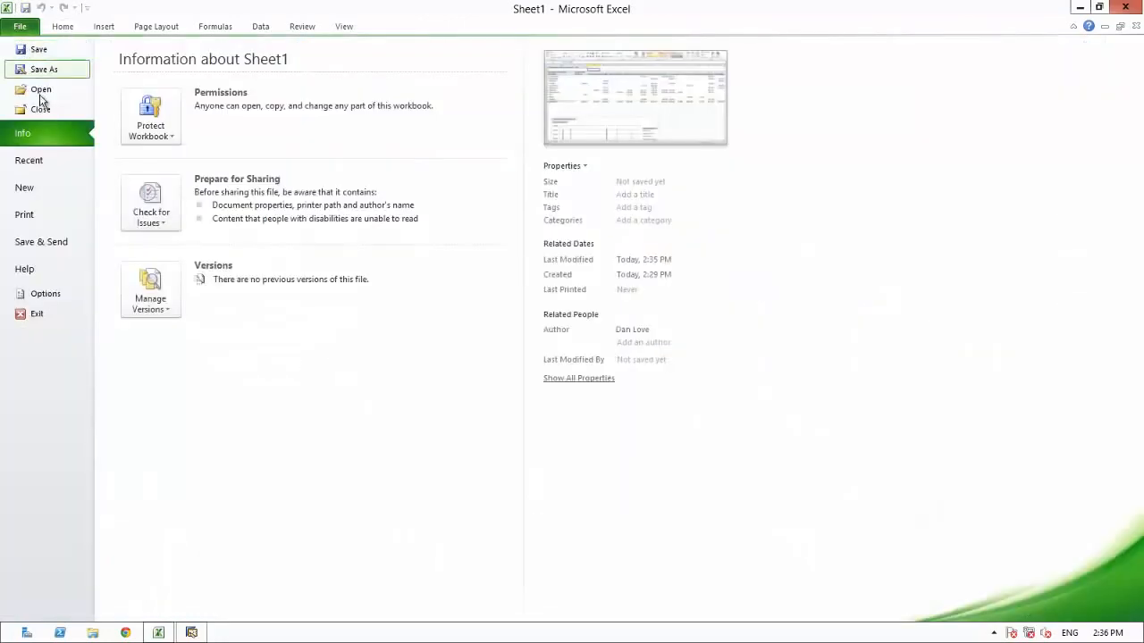
{"action": "left_click", "coordinate": [46, 245]}
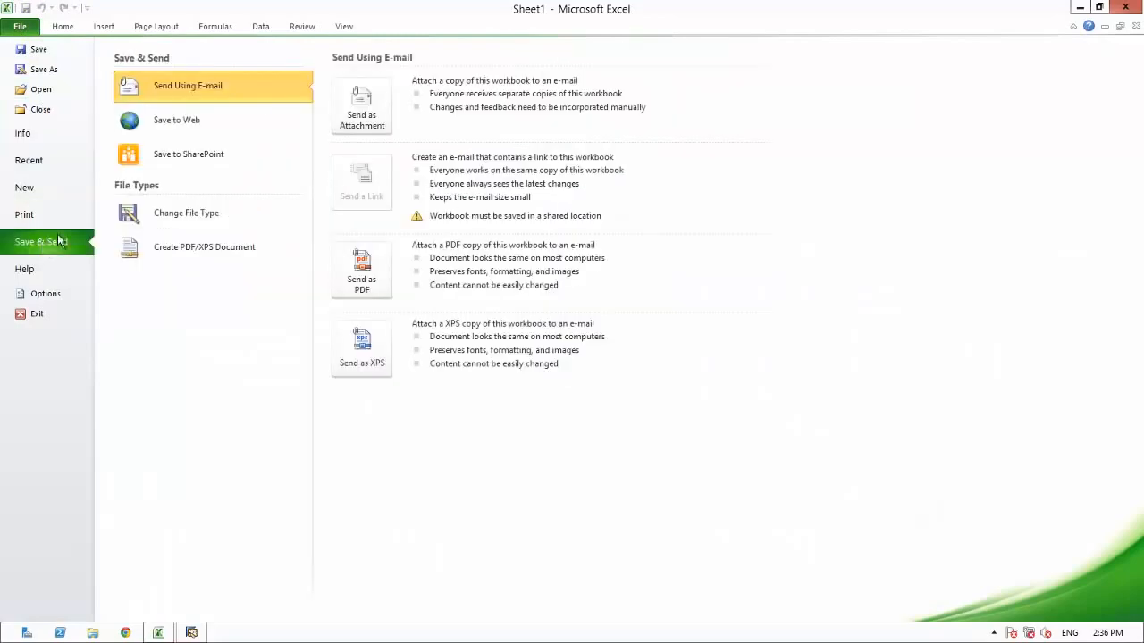
{"action": "left_click", "coordinate": [362, 117]}
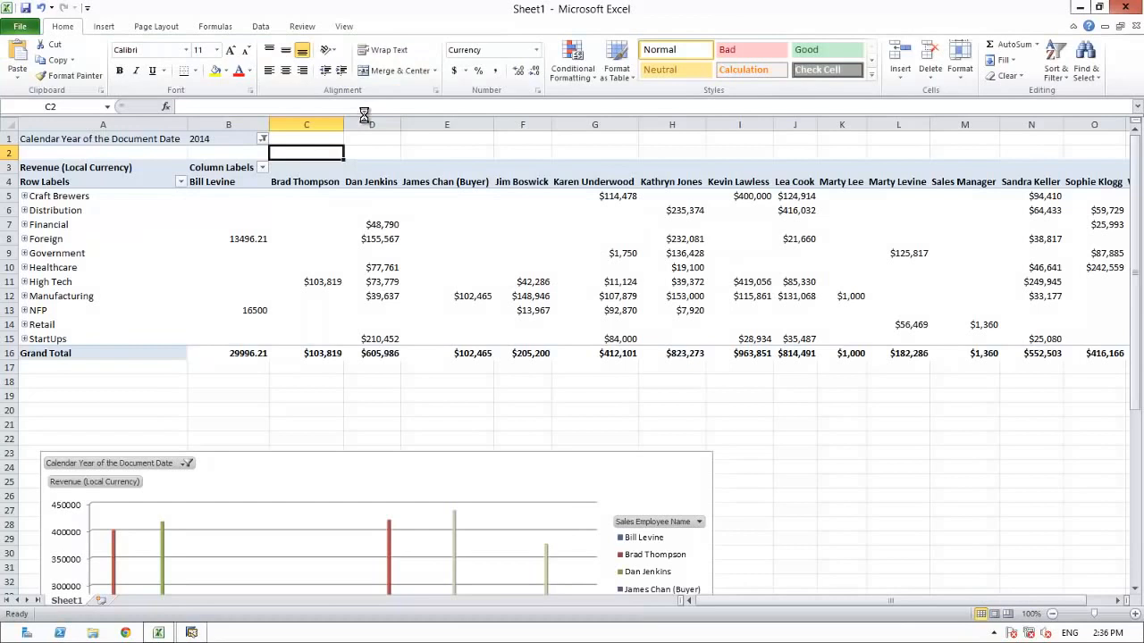
{"action": "type", "text": "Executive Team"}
{"action": "key", "text": "Tab"}
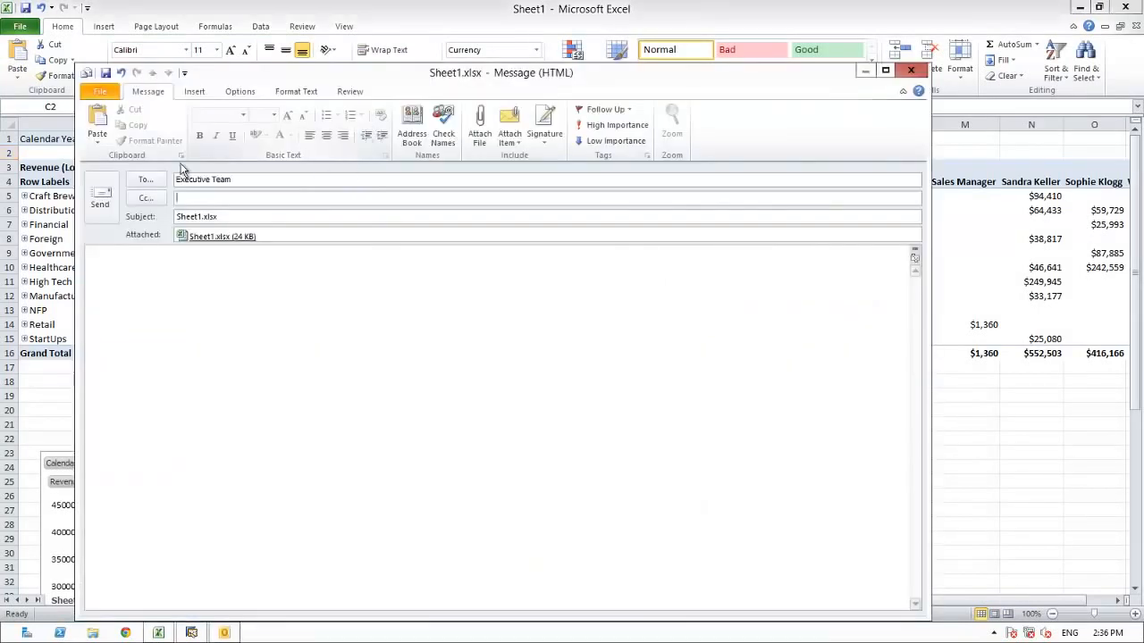
{"action": "left_click", "coordinate": [99, 204]}
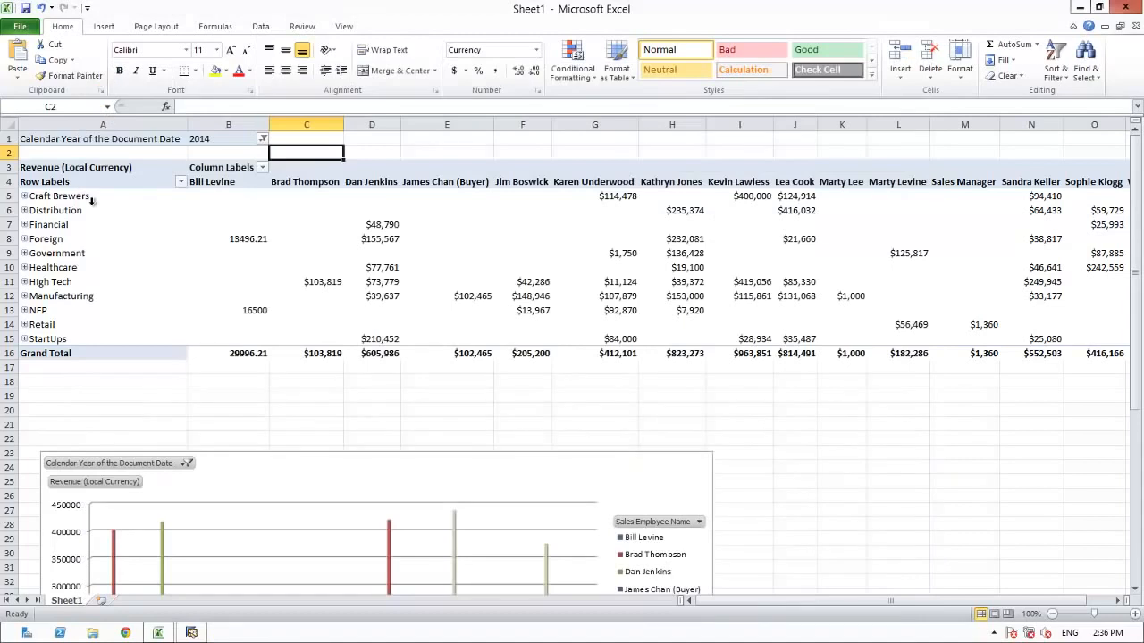